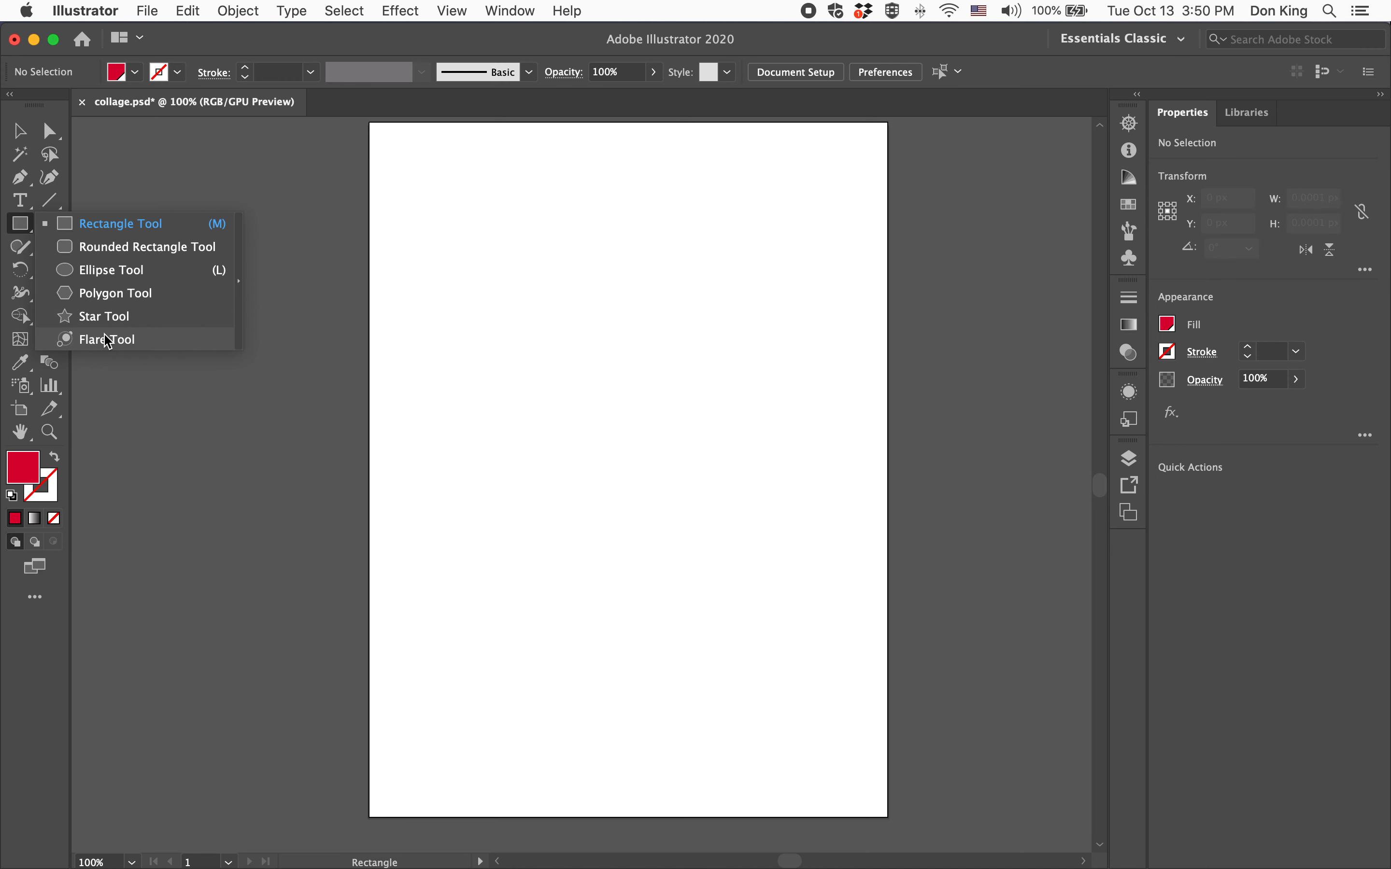
# Draw a rectangle about 132 × 161 on the artboard with the Rectangle Tool
pyautogui.click(110, 229)
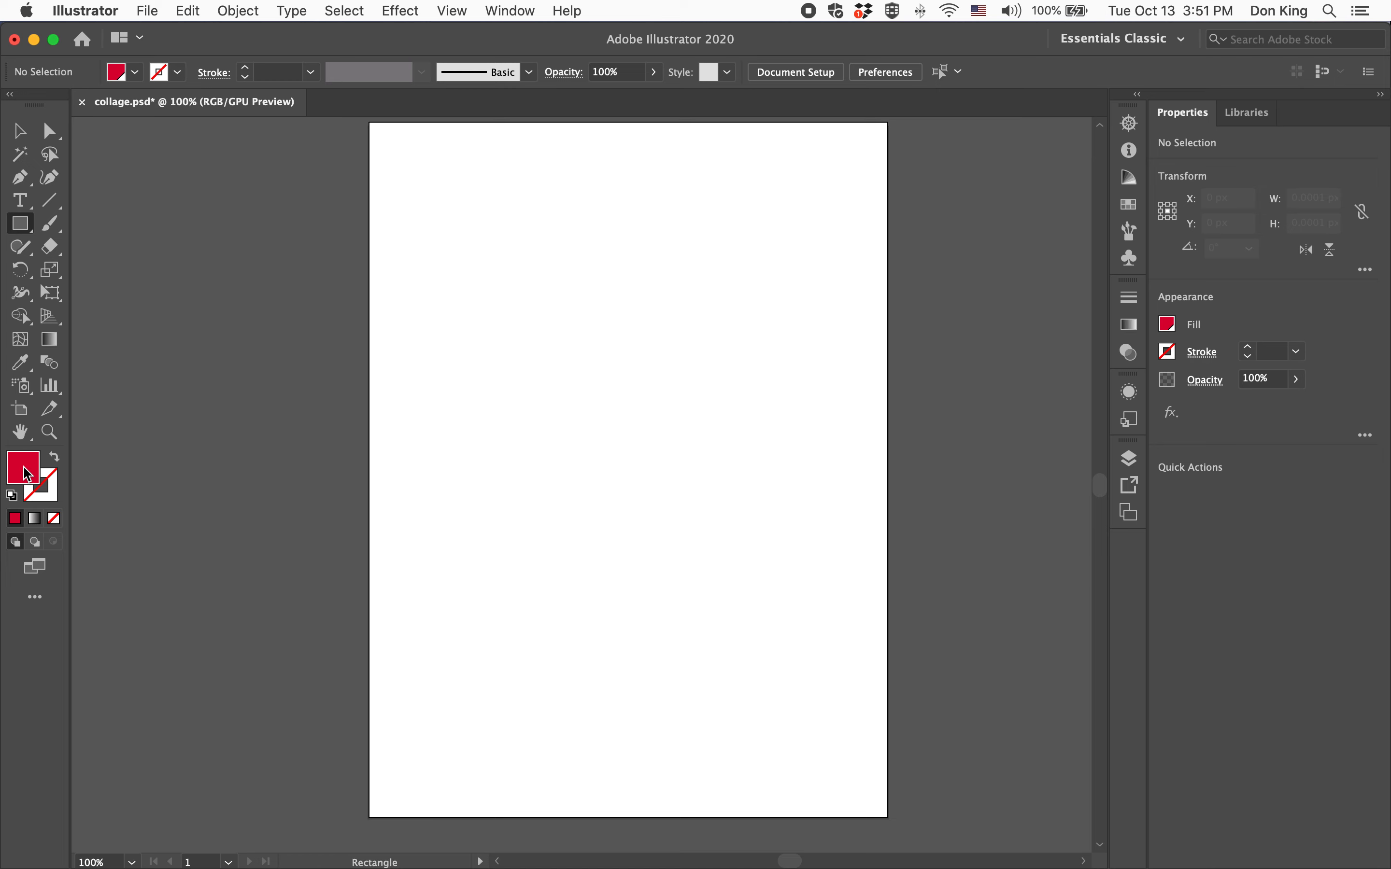
pyautogui.moveTo(489, 290)
pyautogui.mouseDown()
pyautogui.moveTo(490, 317)
pyautogui.moveTo(717, 566)
pyautogui.mouseUp()
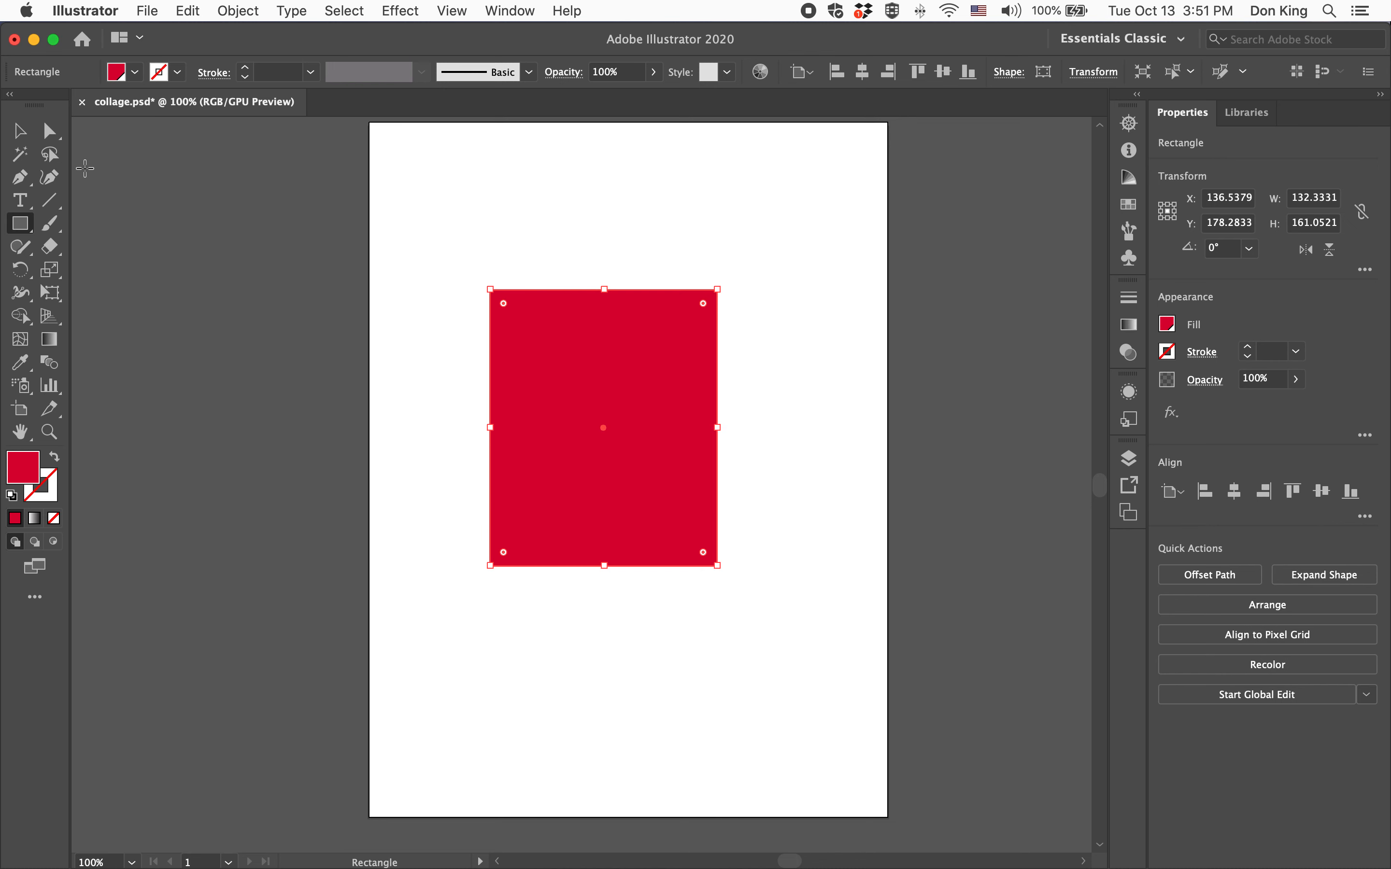
pyautogui.click(14, 133)
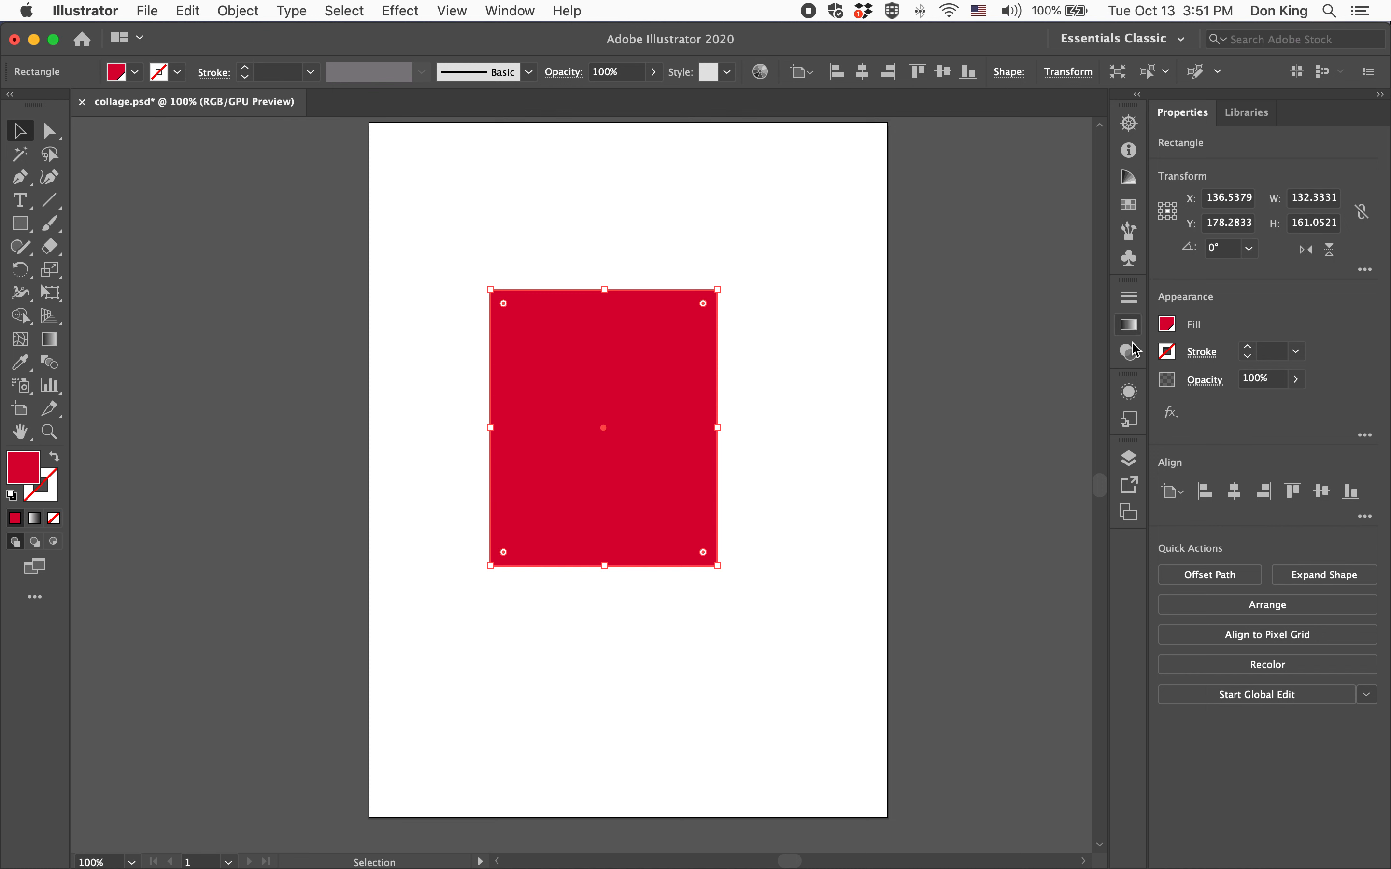
# Open the Color panel in RGB spectrum mode and fill the rectangle with dark blue 0D0088
pyautogui.click(511, 13)
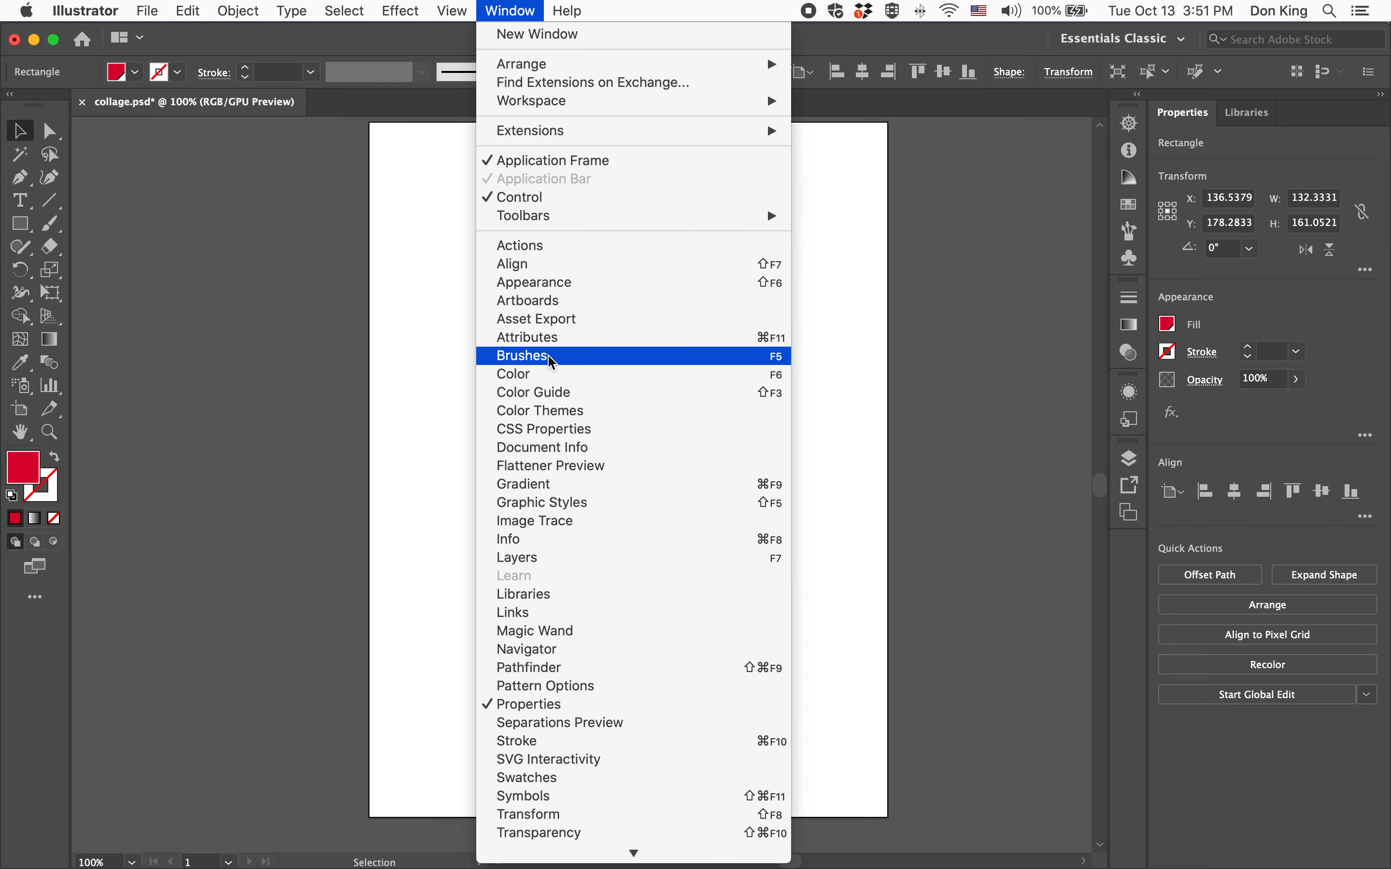
pyautogui.click(572, 377)
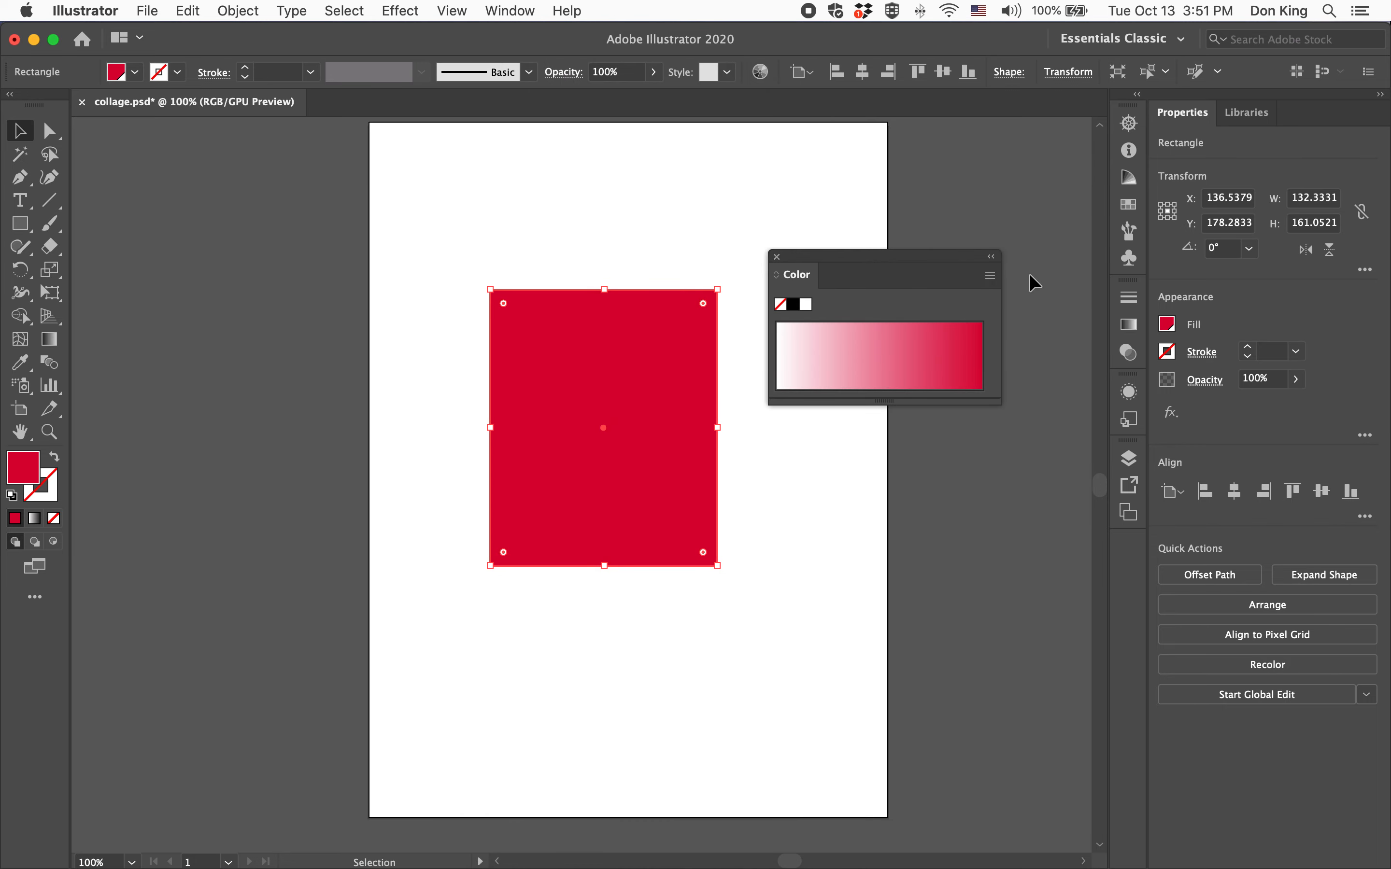
pyautogui.moveTo(909, 260); pyautogui.dragTo(1010, 153)
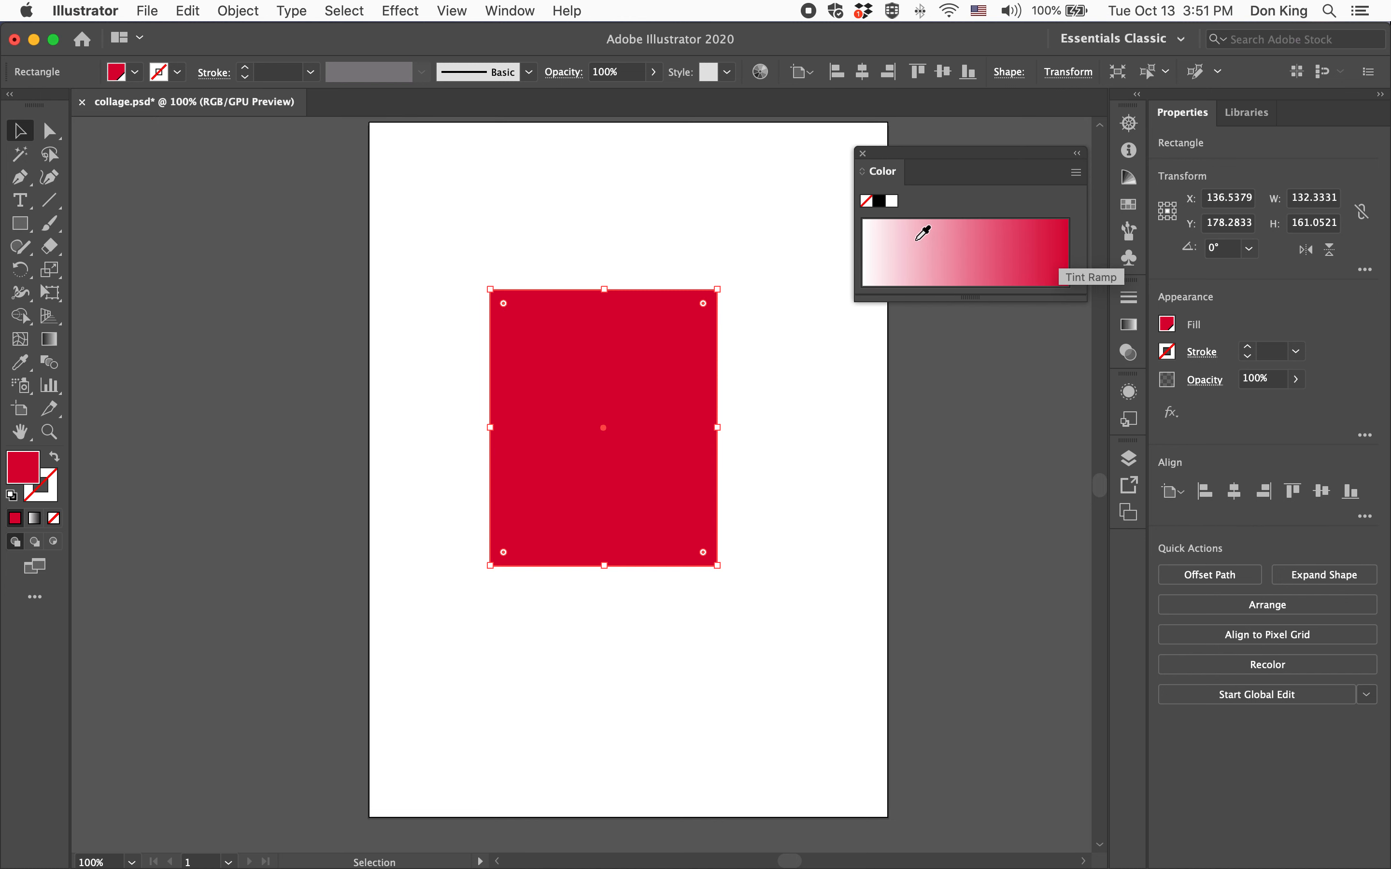
pyautogui.click(1076, 172)
pyautogui.click(1106, 233)
pyautogui.click(1002, 263)
pyautogui.click(828, 446)
pyautogui.click(682, 437)
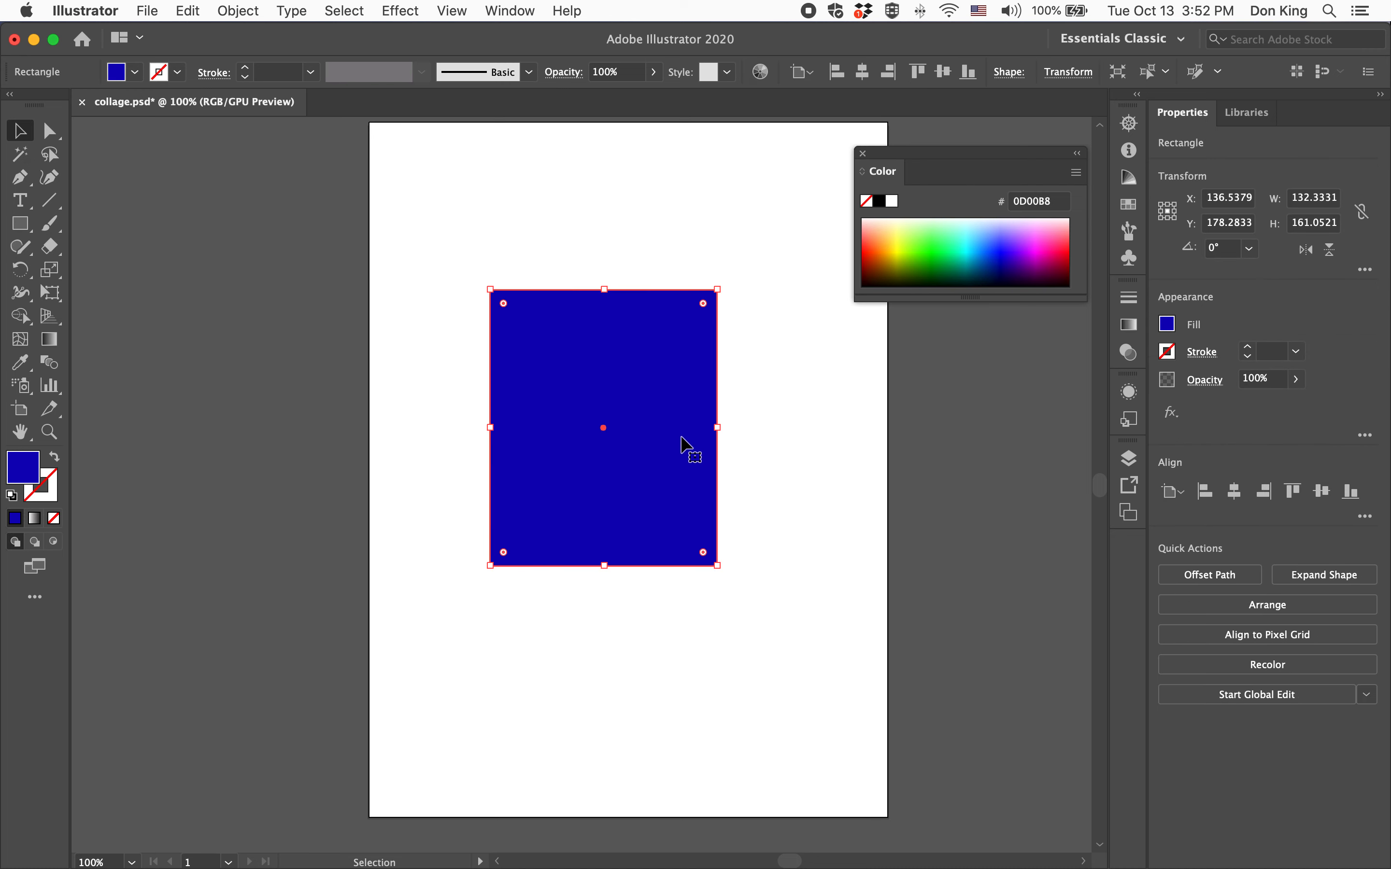
pyautogui.click(775, 486)
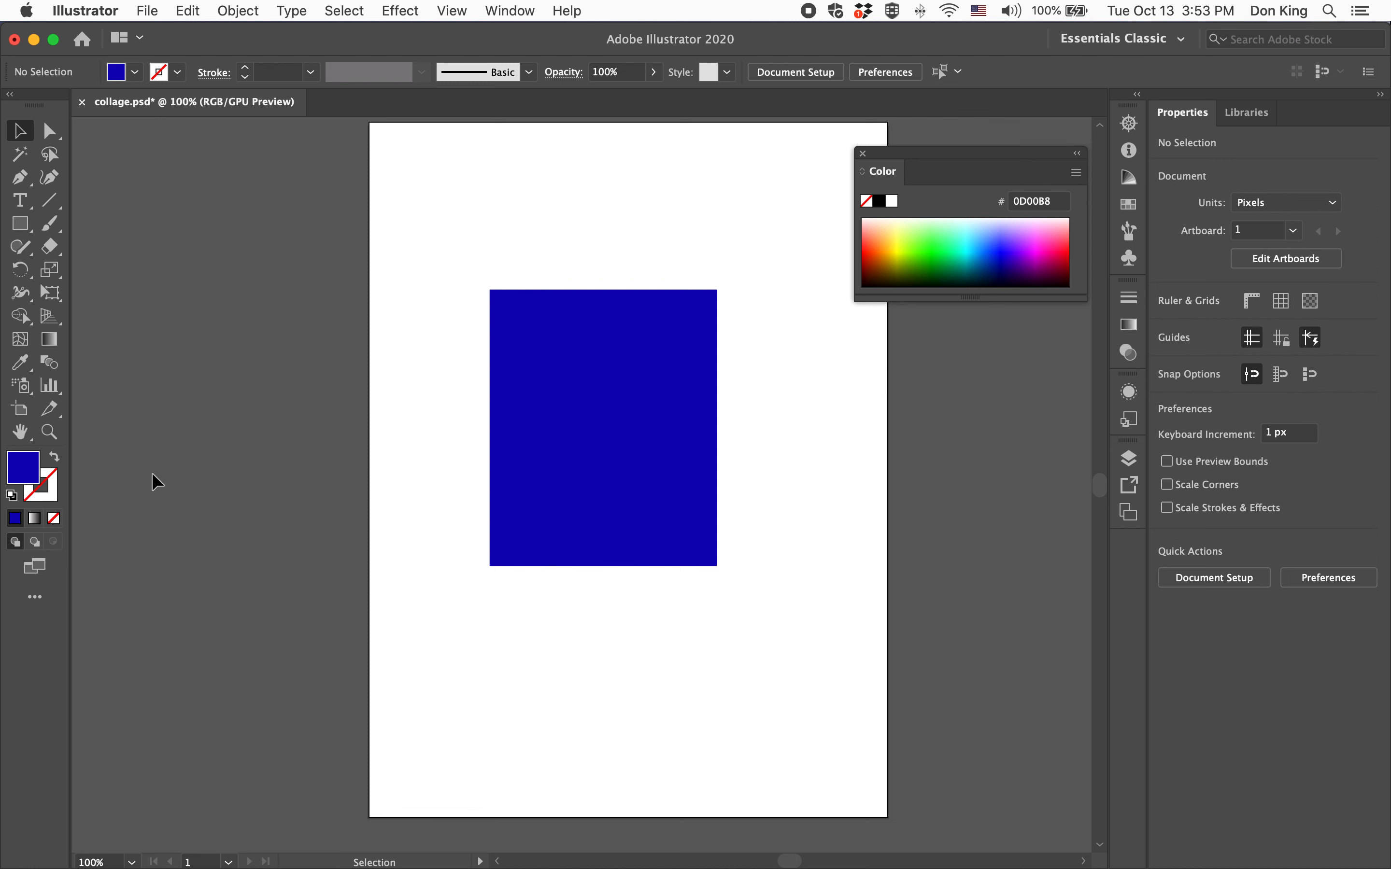
# With nothing selected, set the stroke colour to a green picked from the colour spectrum
pyautogui.click(49, 498)
pyautogui.click(949, 243)
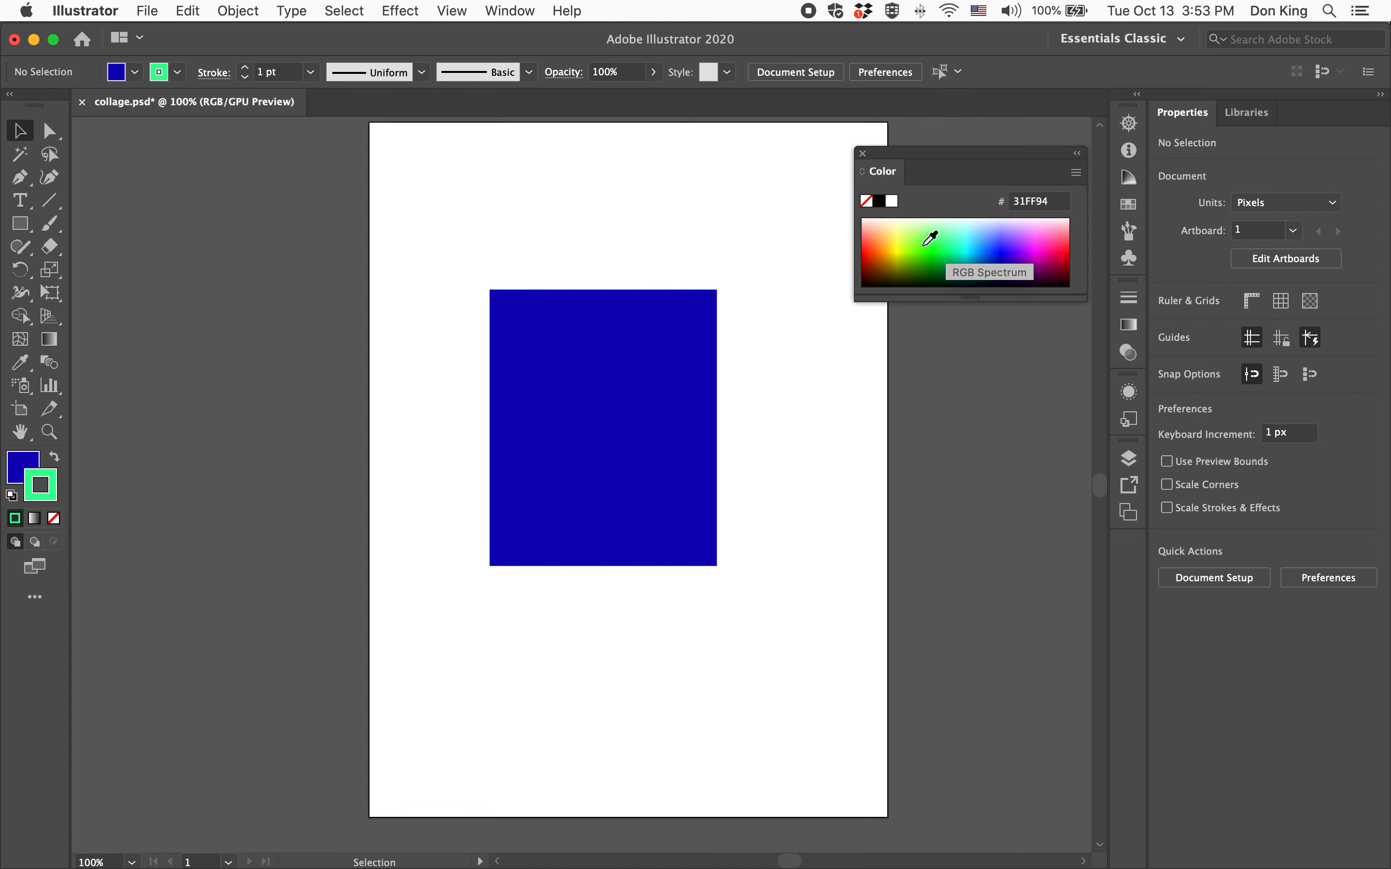
pyautogui.click(932, 238)
pyautogui.click(932, 237)
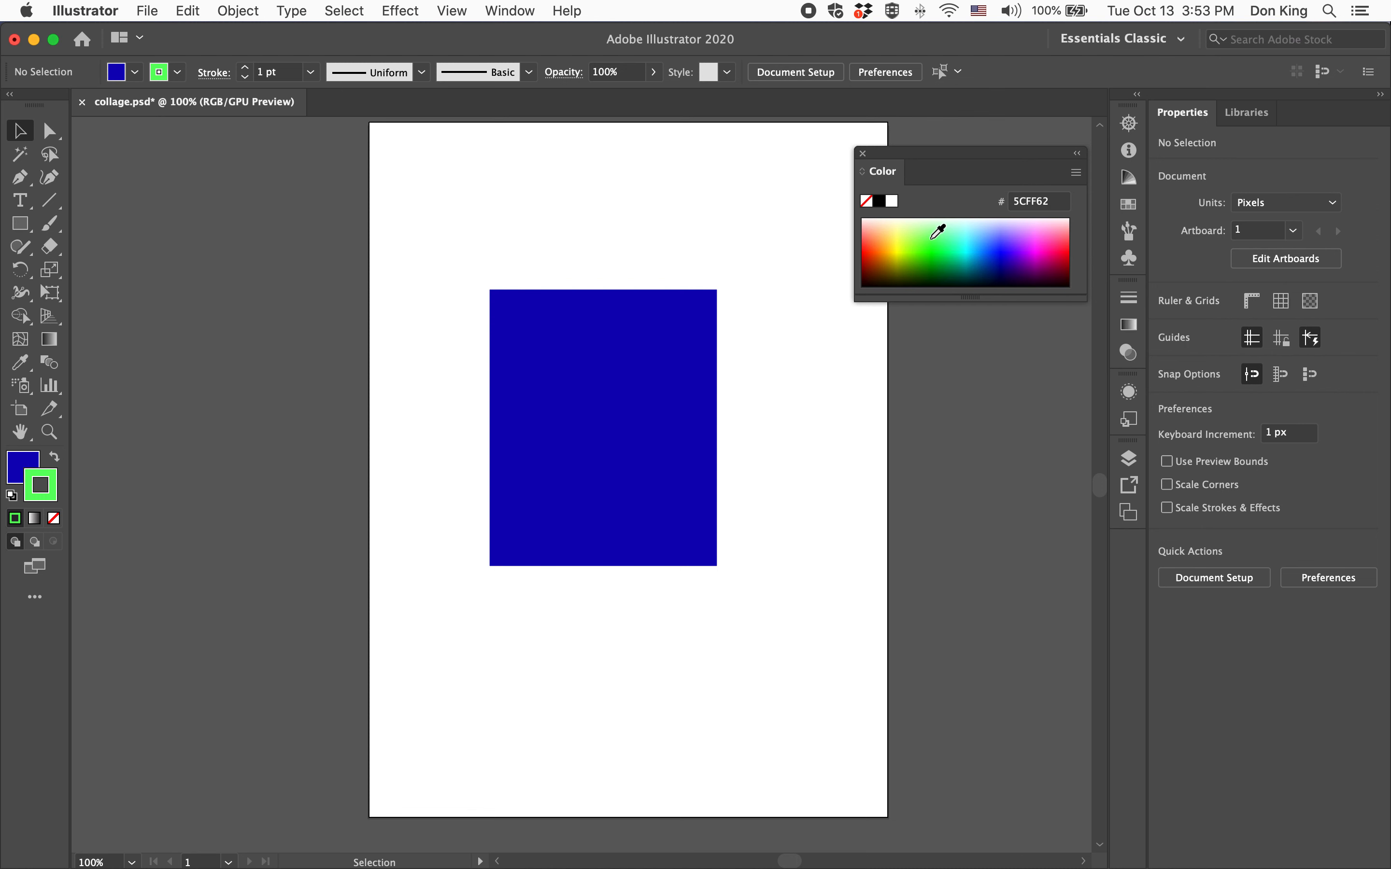
pyautogui.click(1064, 248)
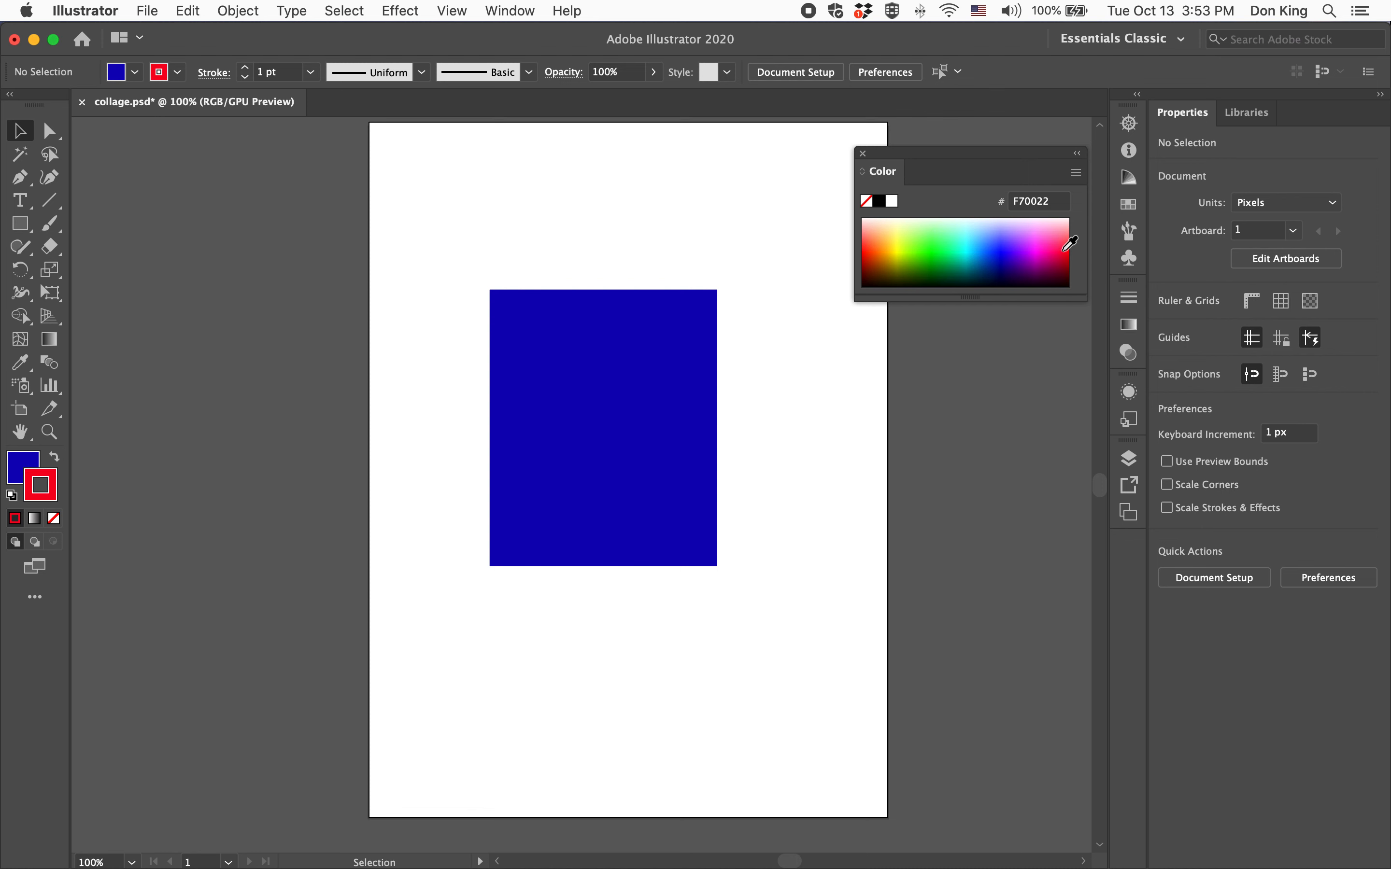
pyautogui.click(940, 266)
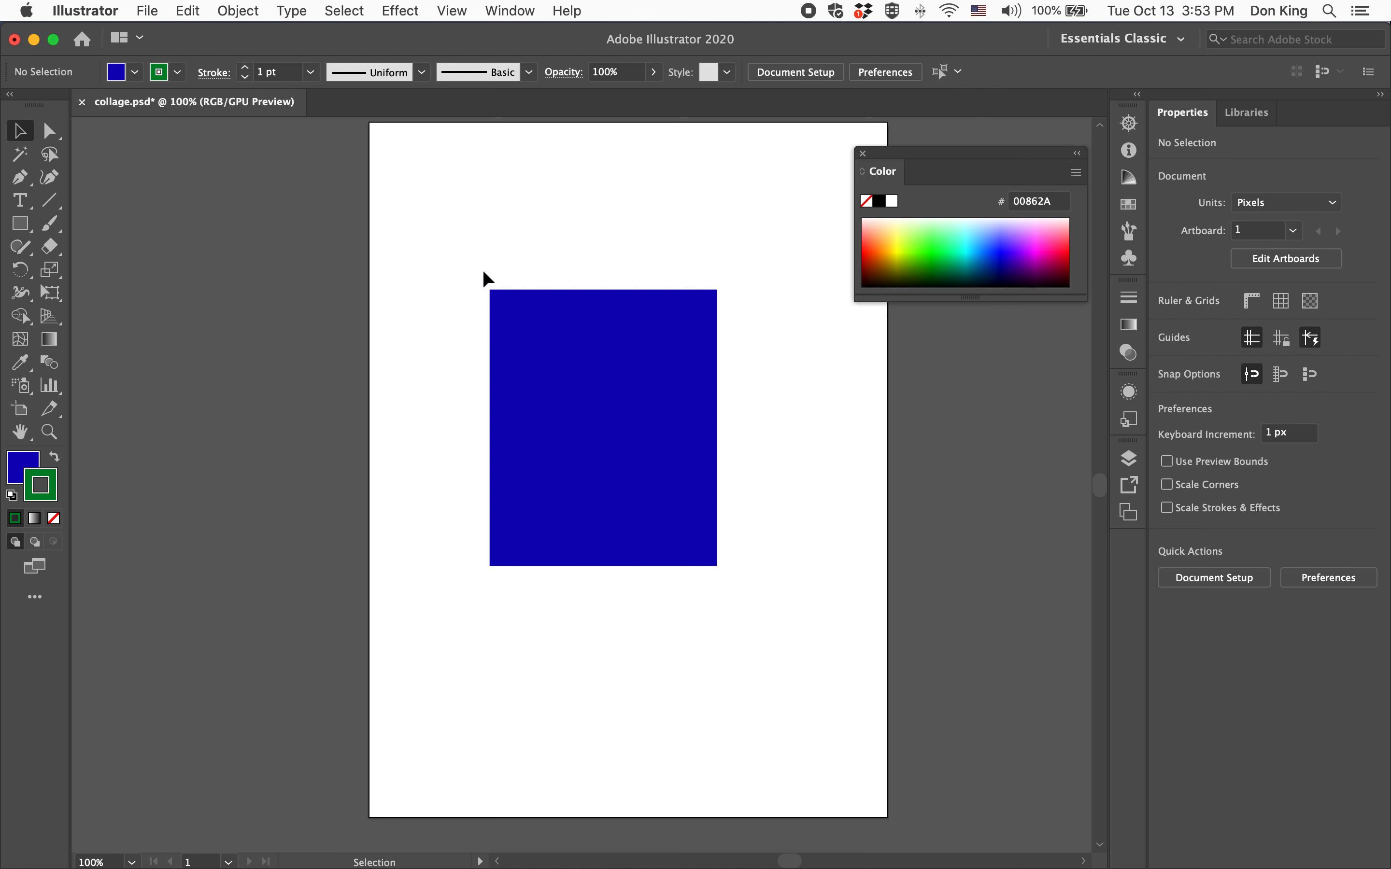
# Select the rectangle and give it a green 5BF000 stroke from the colour spectrum
pyautogui.click(1127, 123)
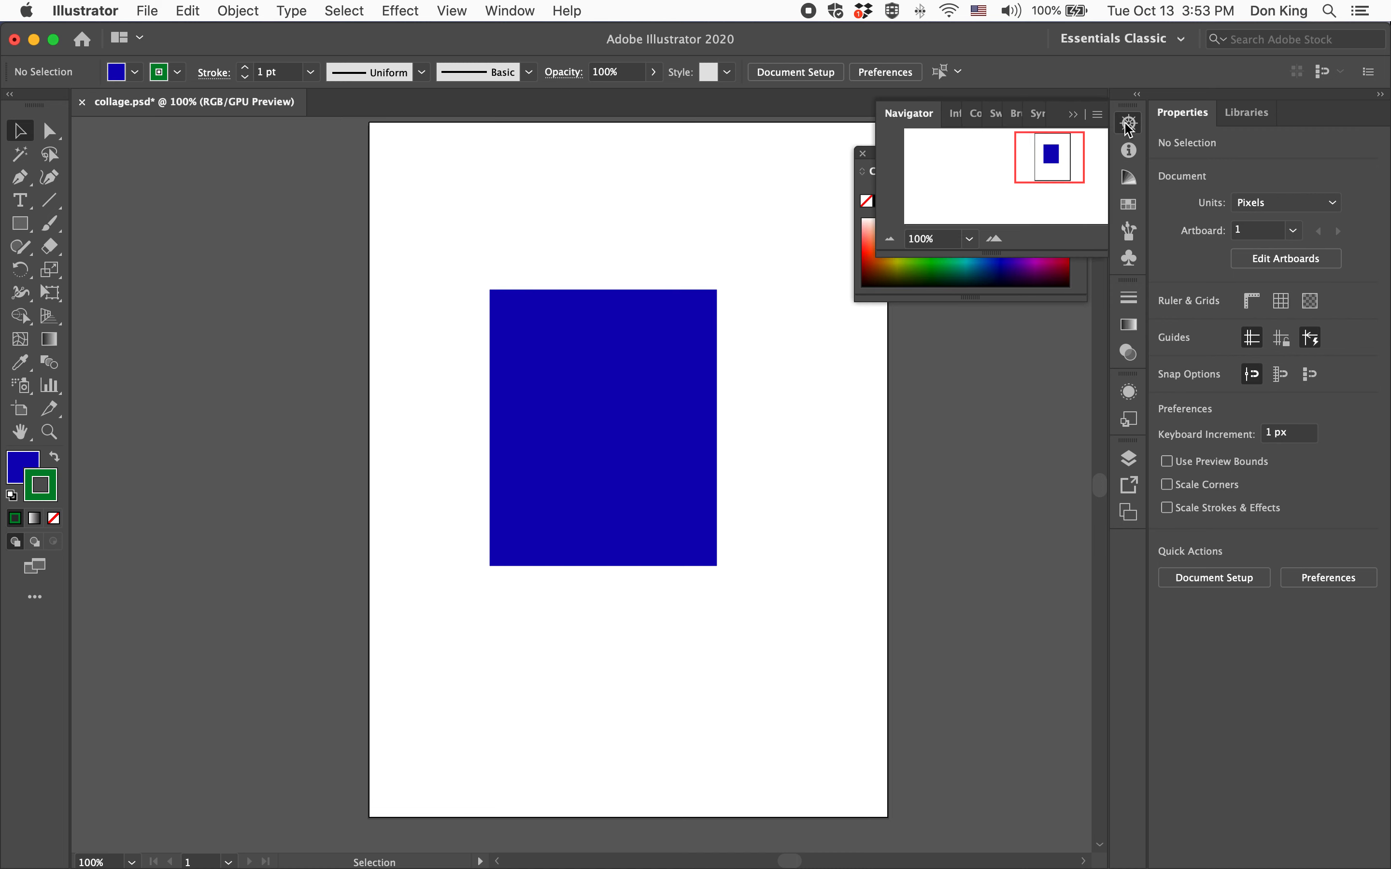
pyautogui.click(995, 238)
pyautogui.click(995, 239)
pyautogui.click(995, 238)
pyautogui.click(996, 238)
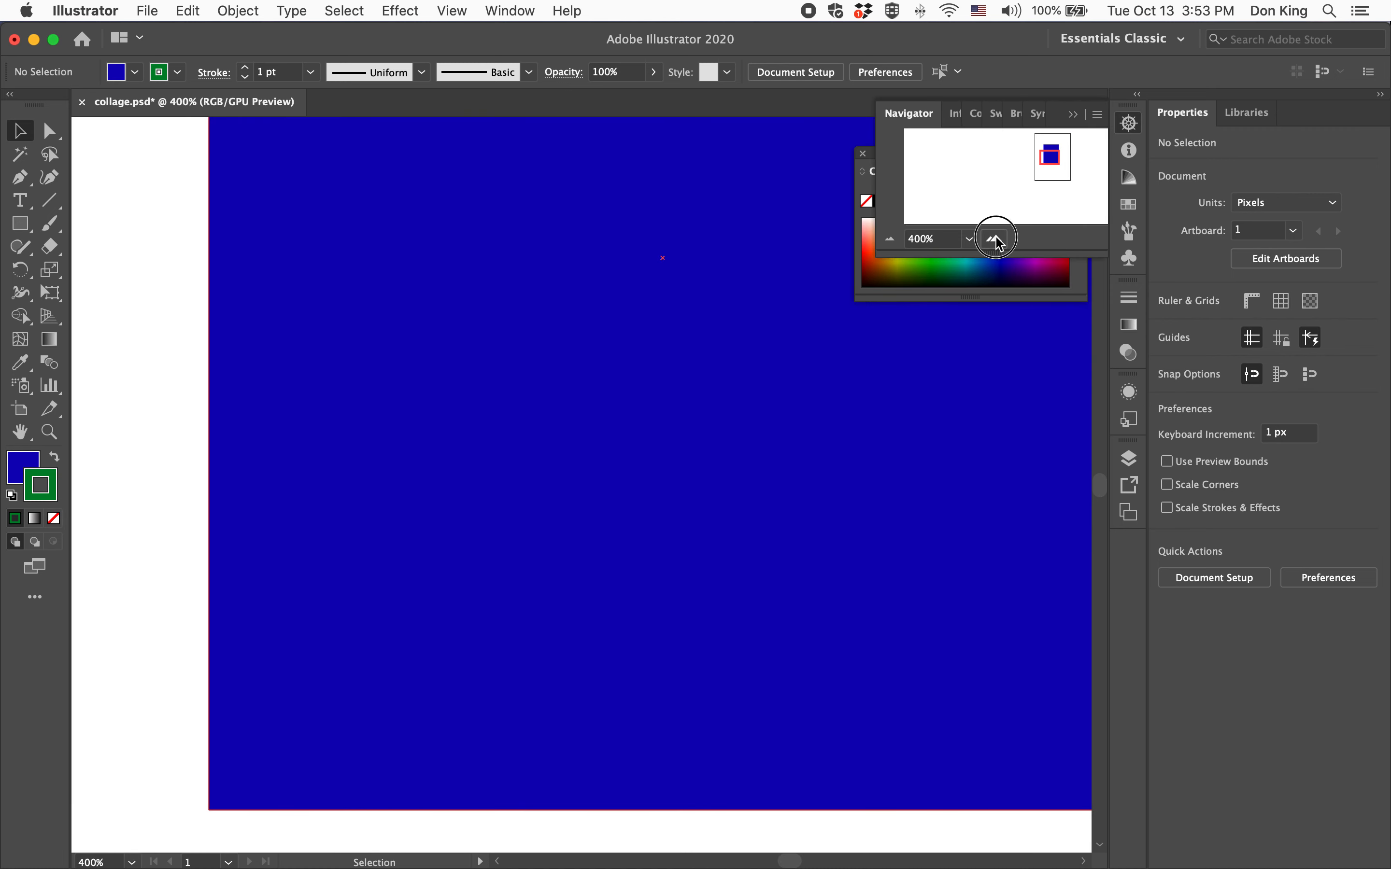
pyautogui.click(995, 238)
pyautogui.moveTo(1047, 161)
pyautogui.mouseDown()
pyautogui.moveTo(1031, 162)
pyautogui.moveTo(1043, 162)
pyautogui.mouseUp()
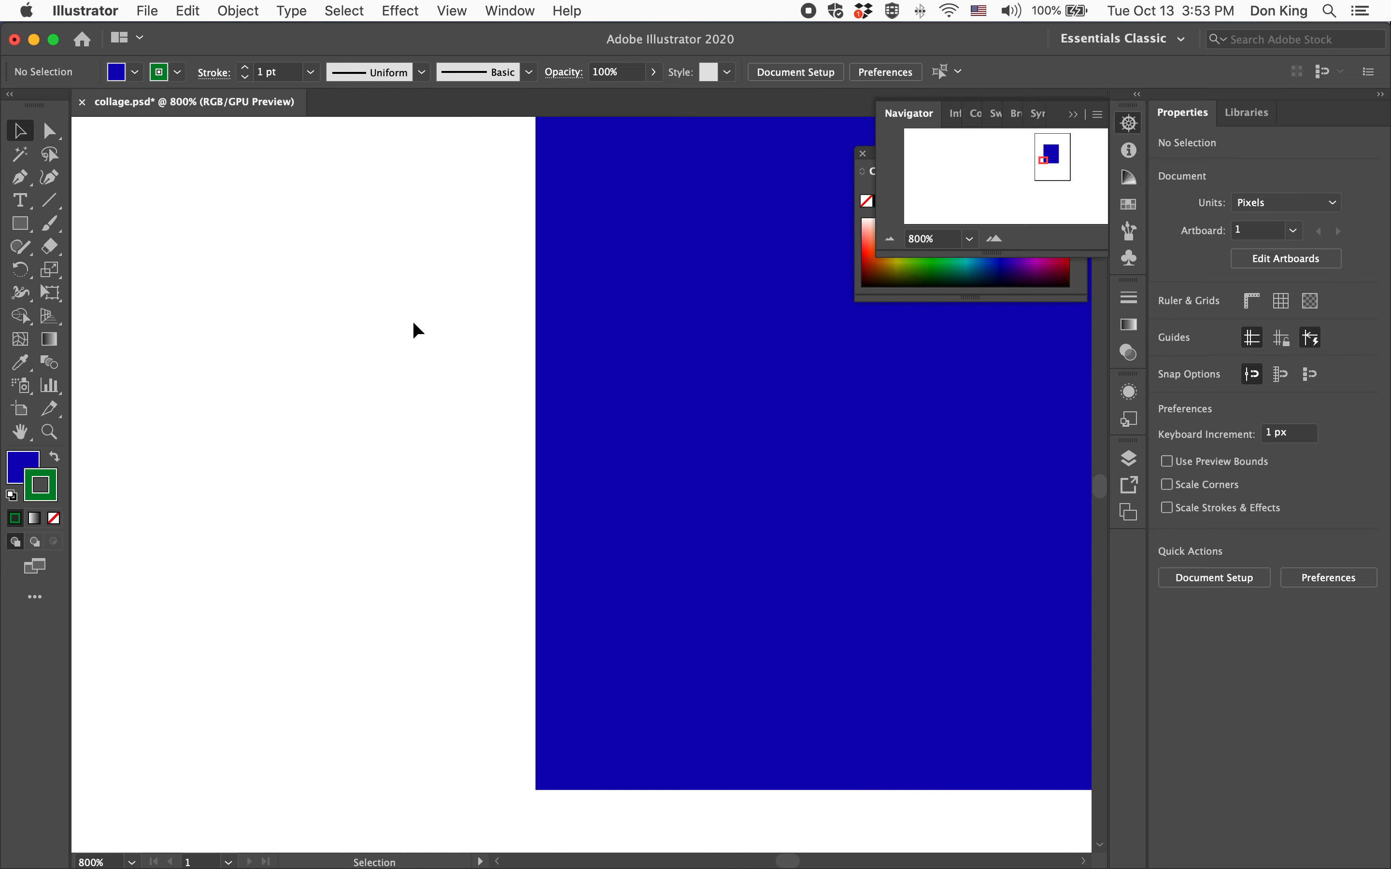
pyautogui.click(702, 503)
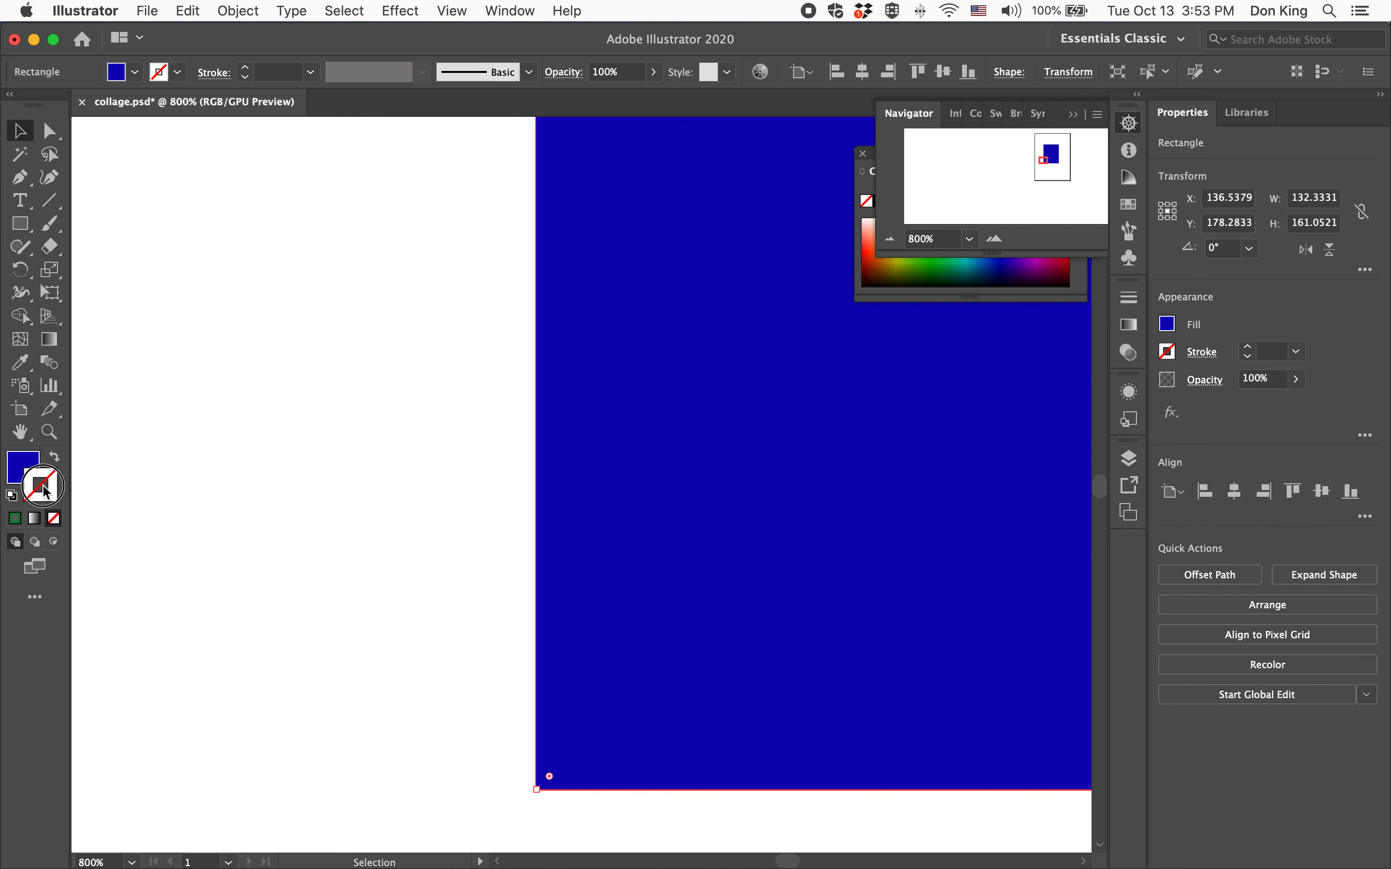
pyautogui.click(1128, 122)
pyautogui.click(916, 254)
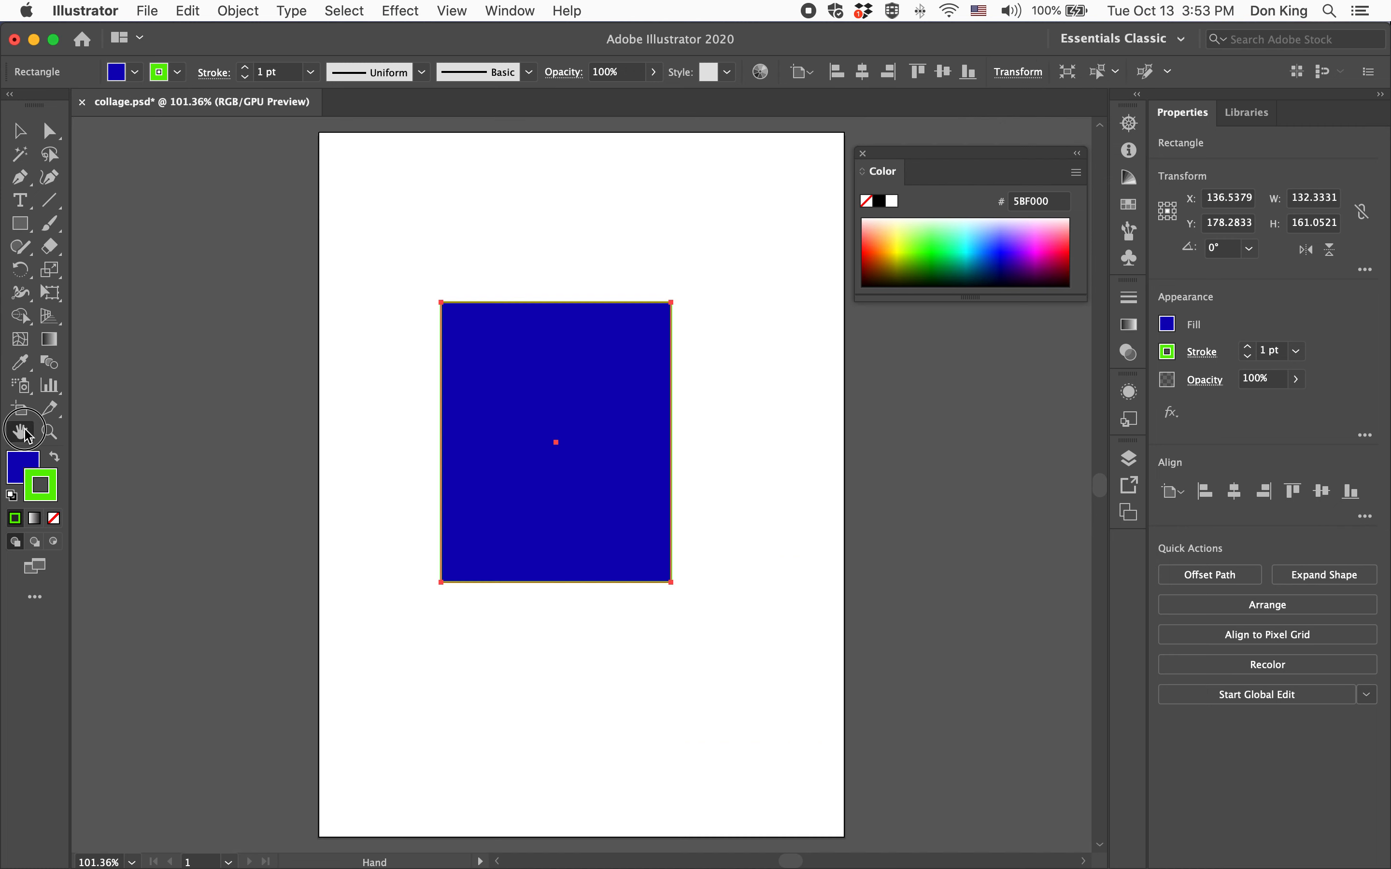
# Set the rectangle's stroke weight to 4 pt
pyautogui.doubleClick(20, 431)
pyautogui.click(245, 67)
pyautogui.click(245, 67)
pyautogui.click(244, 67)
pyautogui.click(244, 67)
pyautogui.click(245, 67)
pyautogui.click(245, 67)
pyautogui.click(244, 67)
pyautogui.click(245, 67)
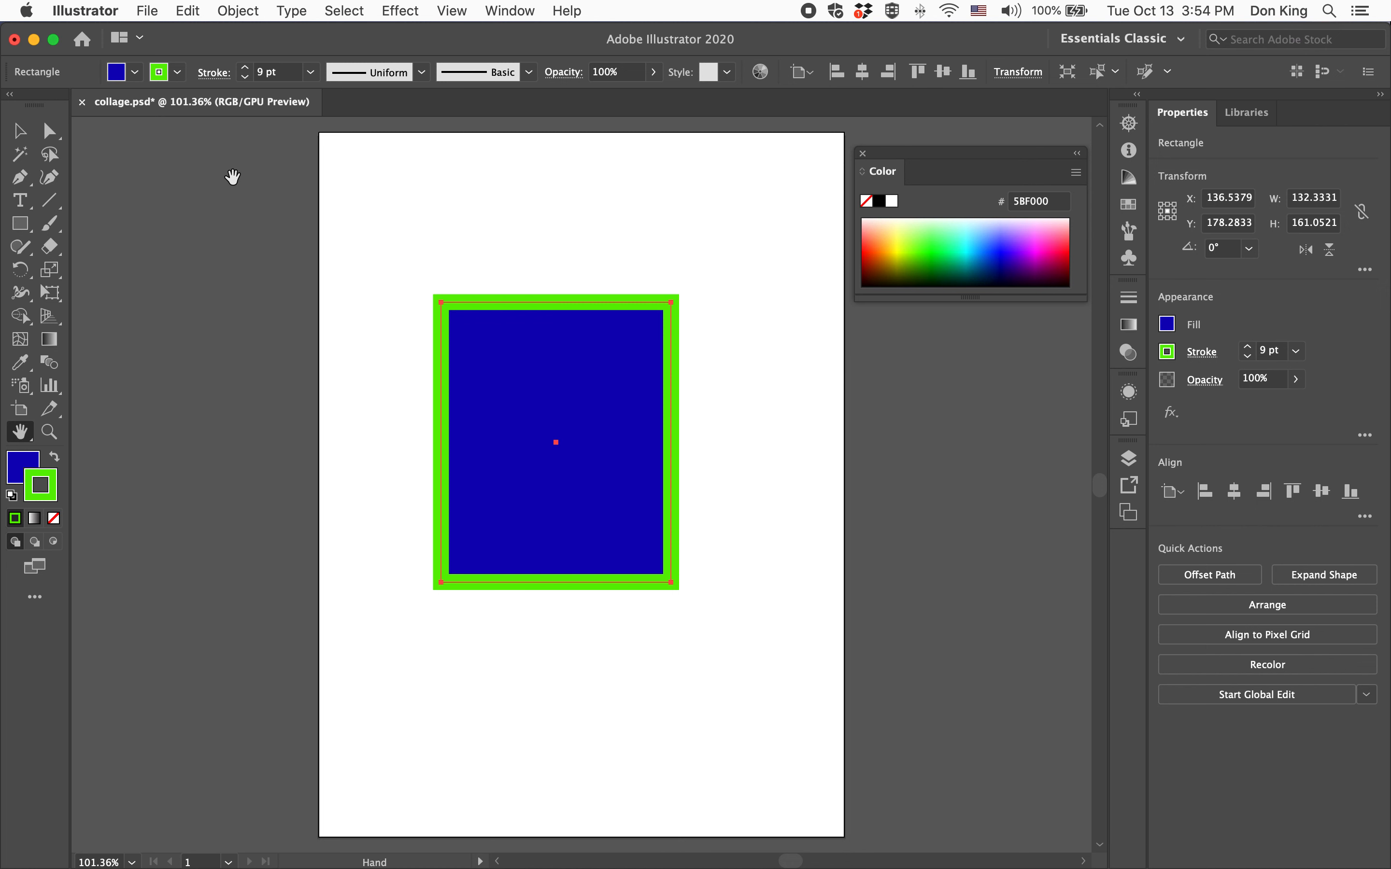
pyautogui.click(245, 77)
pyautogui.click(245, 76)
pyautogui.click(245, 76)
pyautogui.click(245, 77)
pyautogui.click(245, 76)
pyautogui.click(245, 76)
pyautogui.click(245, 76)
pyautogui.click(245, 77)
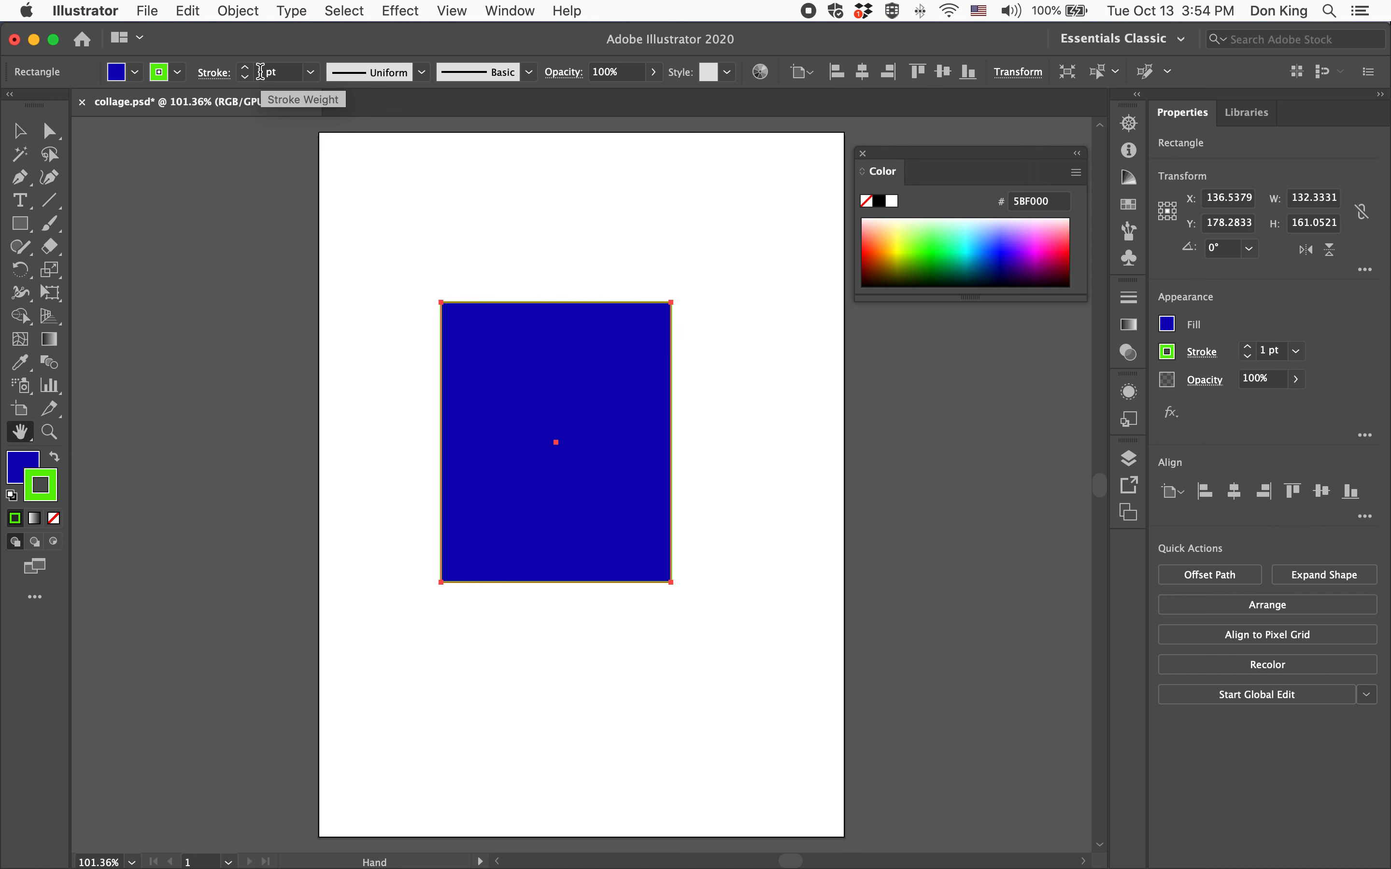
pyautogui.click(245, 69)
pyautogui.click(245, 69)
pyautogui.click(244, 69)
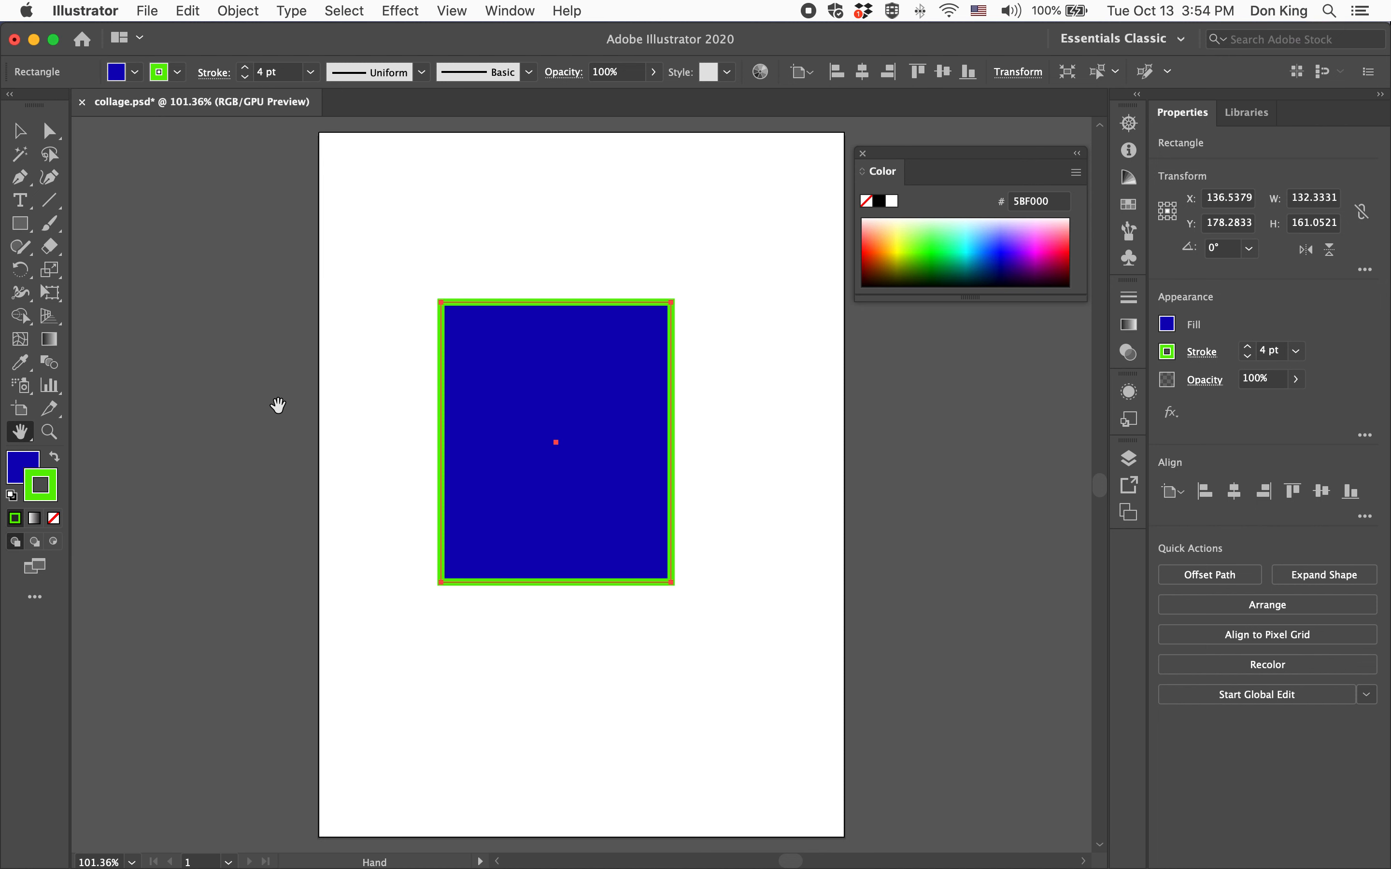
# Resize the rectangle by its corners to about 172 × 220
pyautogui.click(19, 132)
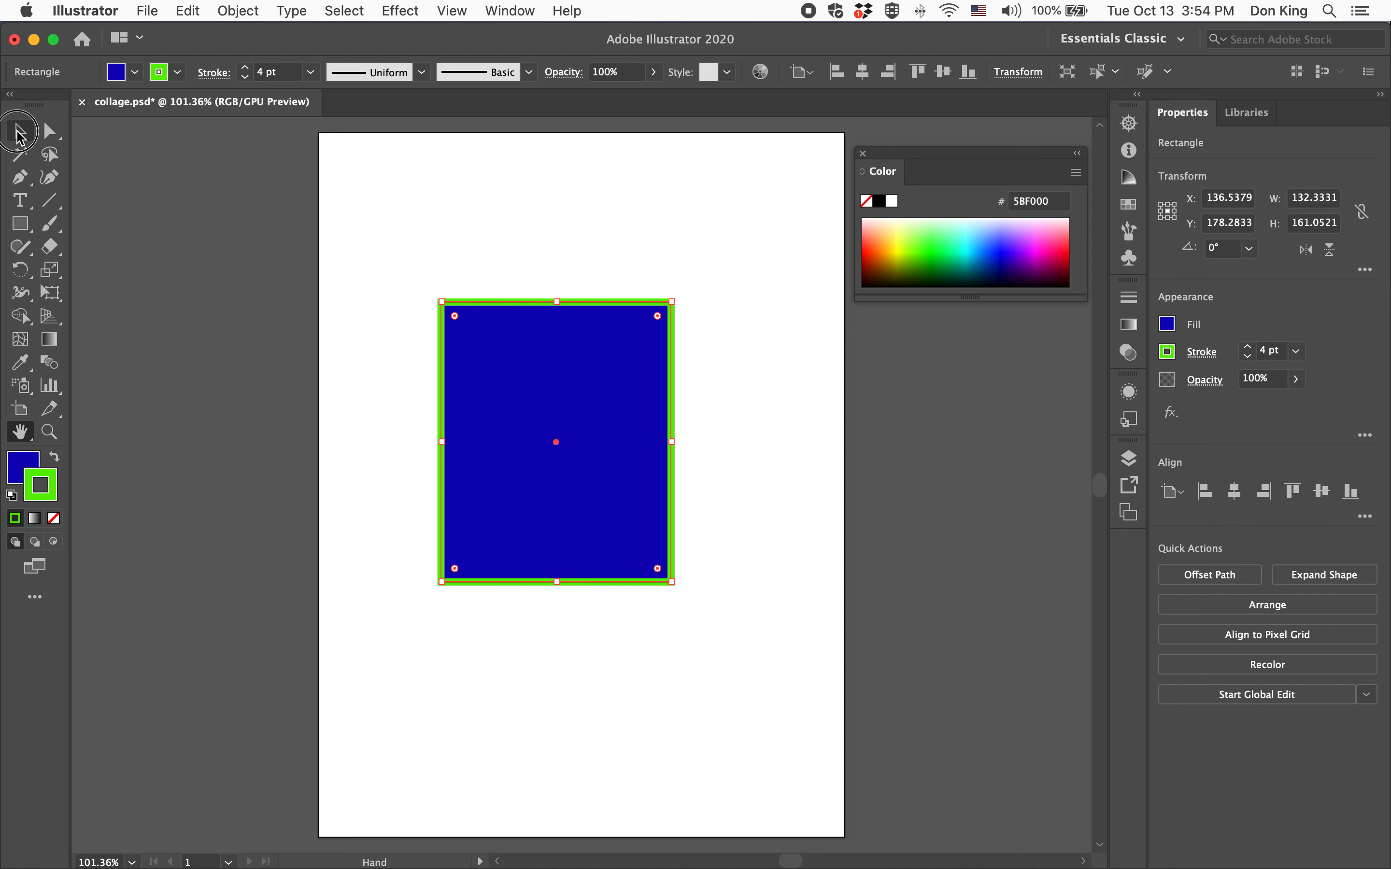
pyautogui.moveTo(671, 302); pyautogui.dragTo(768, 314)
pyautogui.moveTo(768, 582); pyautogui.dragTo(670, 666)
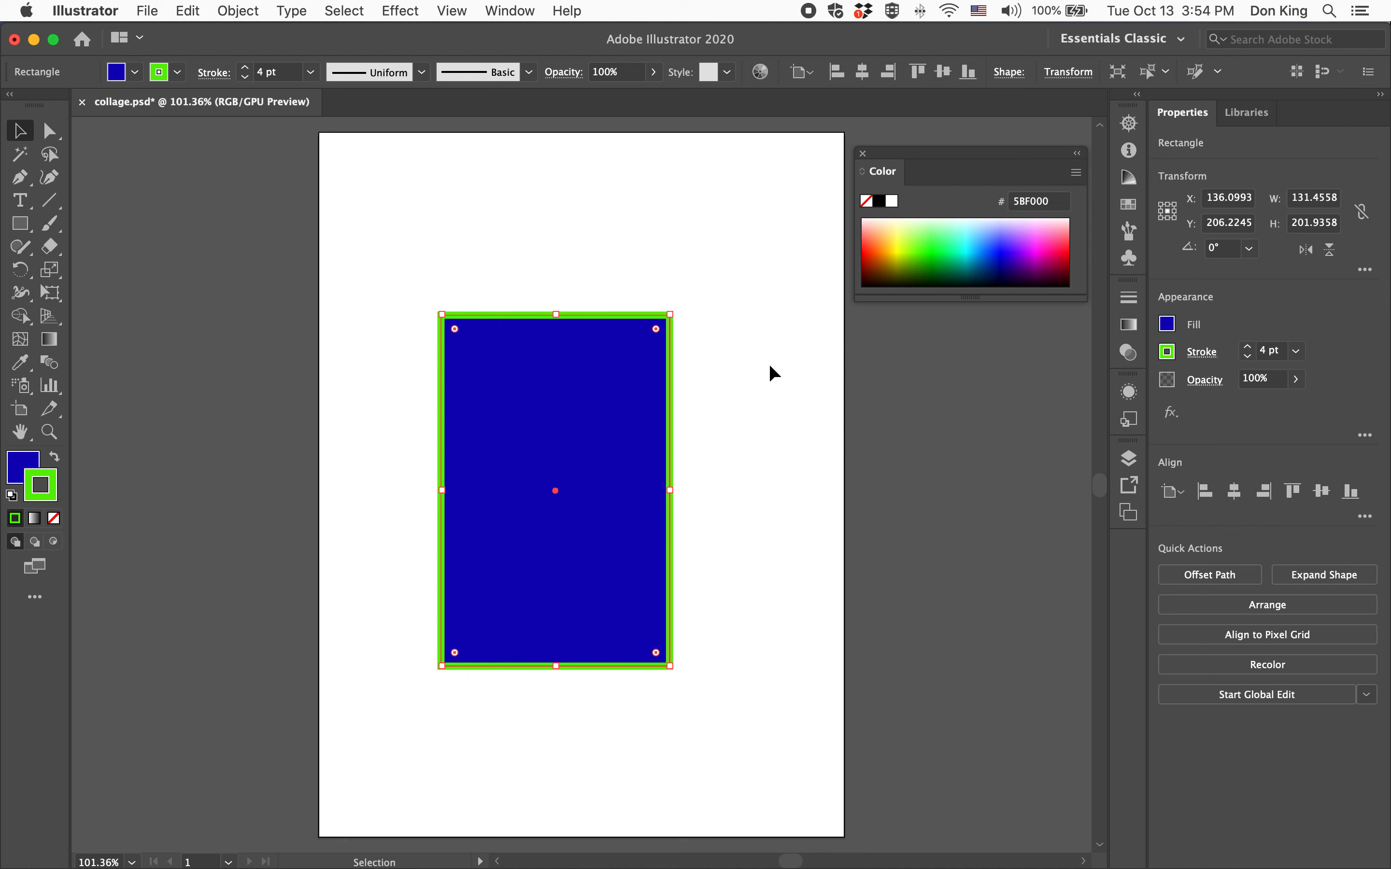
pyautogui.moveTo(670, 316); pyautogui.dragTo(741, 283)
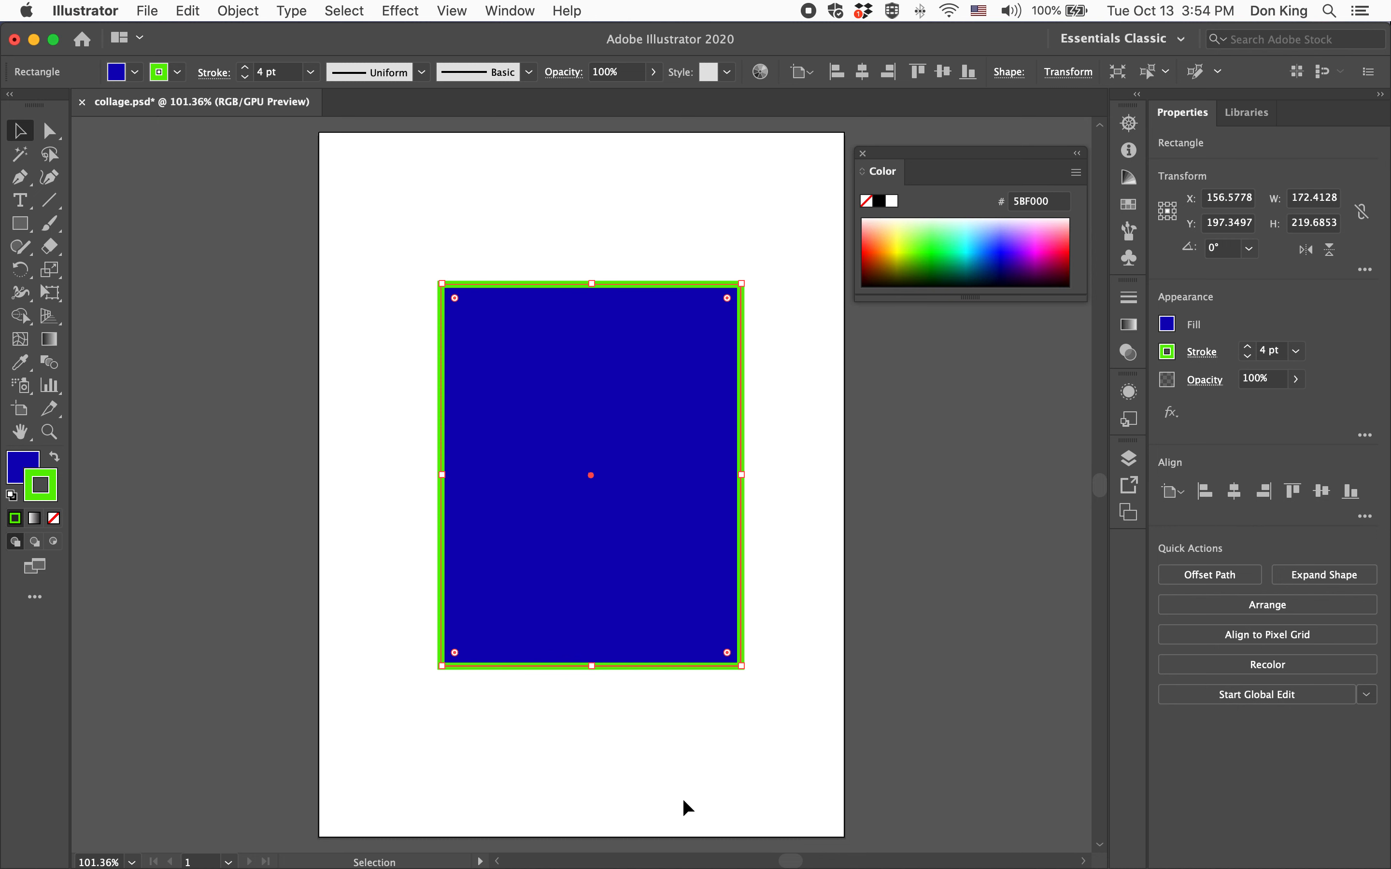
# Remove the rectangle's stroke by setting it to None
pyautogui.hscroll(1, 678, 798)
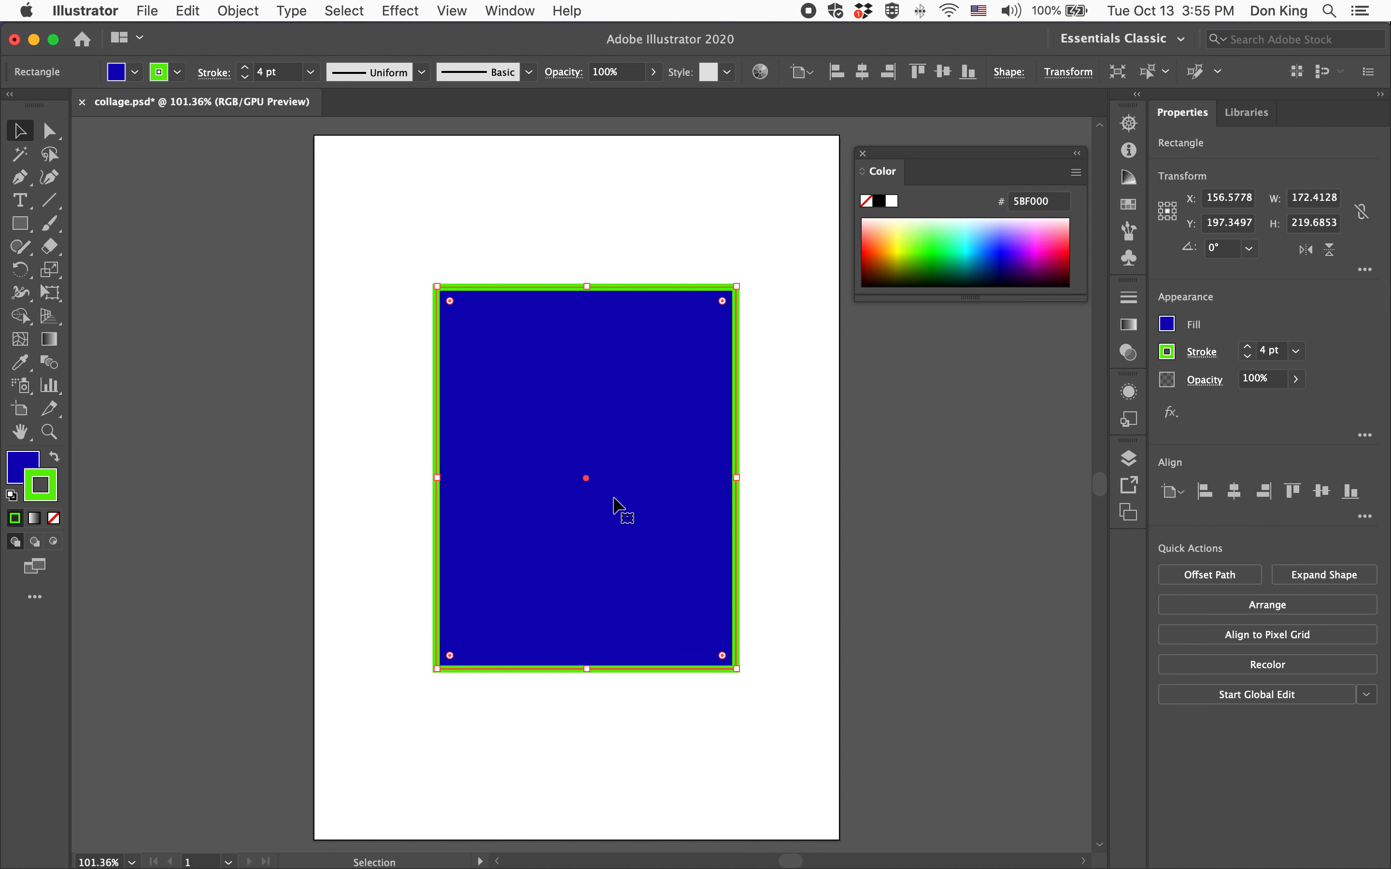
pyautogui.click(176, 72)
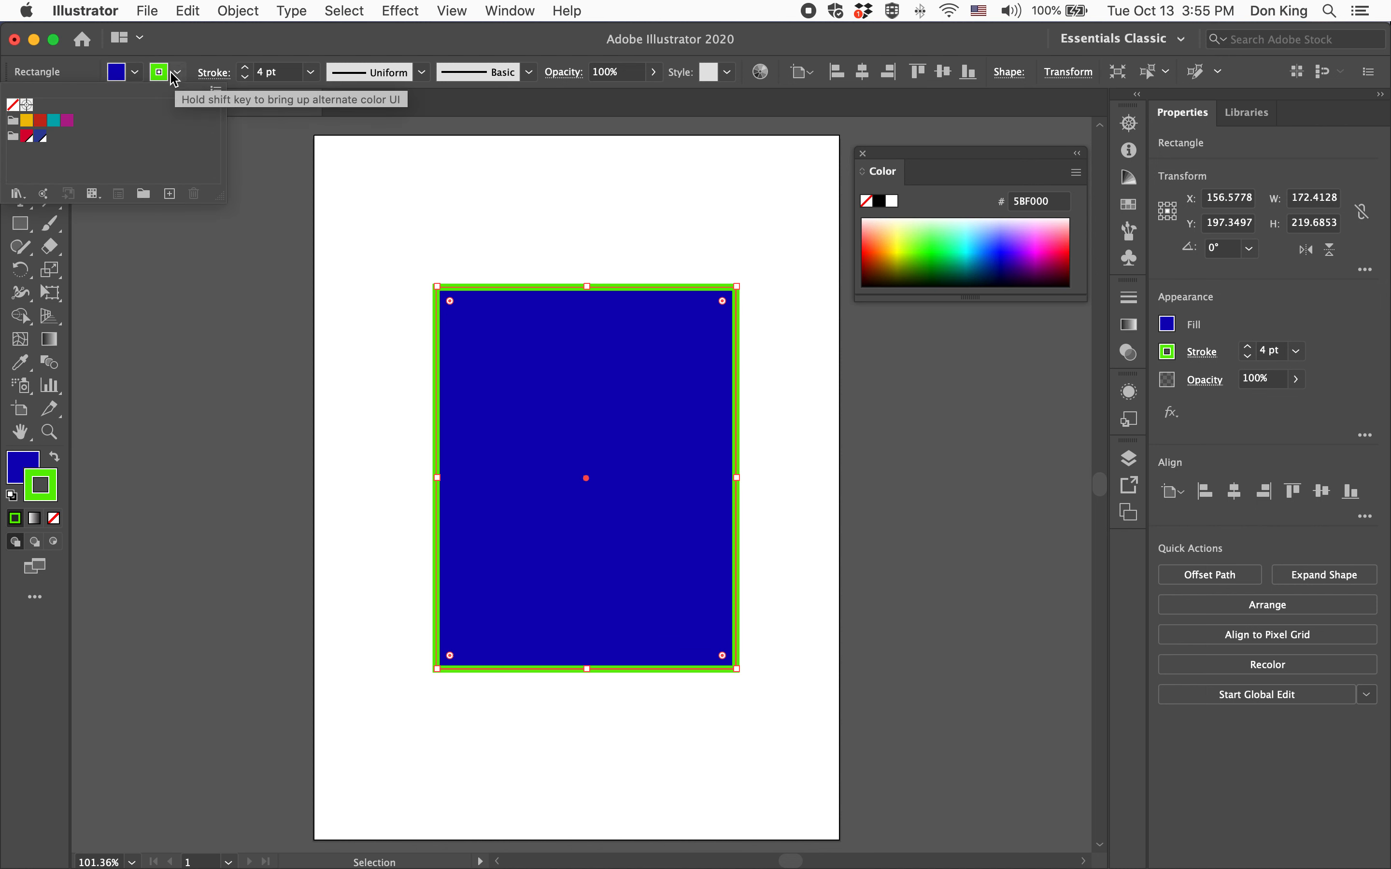
pyautogui.click(13, 105)
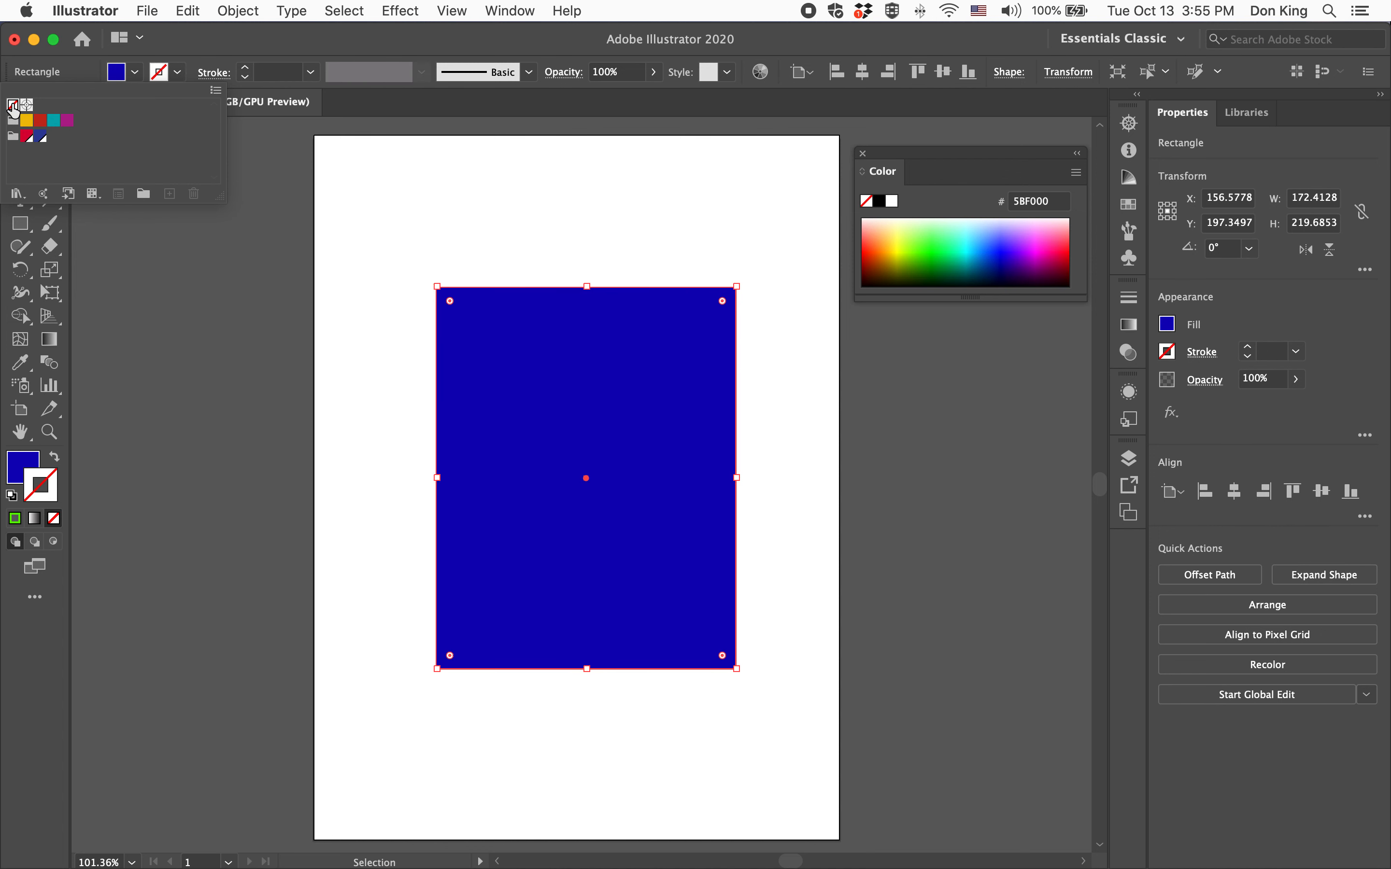
# Change the rectangle's fill to light blue A2ABFF from the colour spectrum
pyautogui.click(22, 466)
pyautogui.click(21, 465)
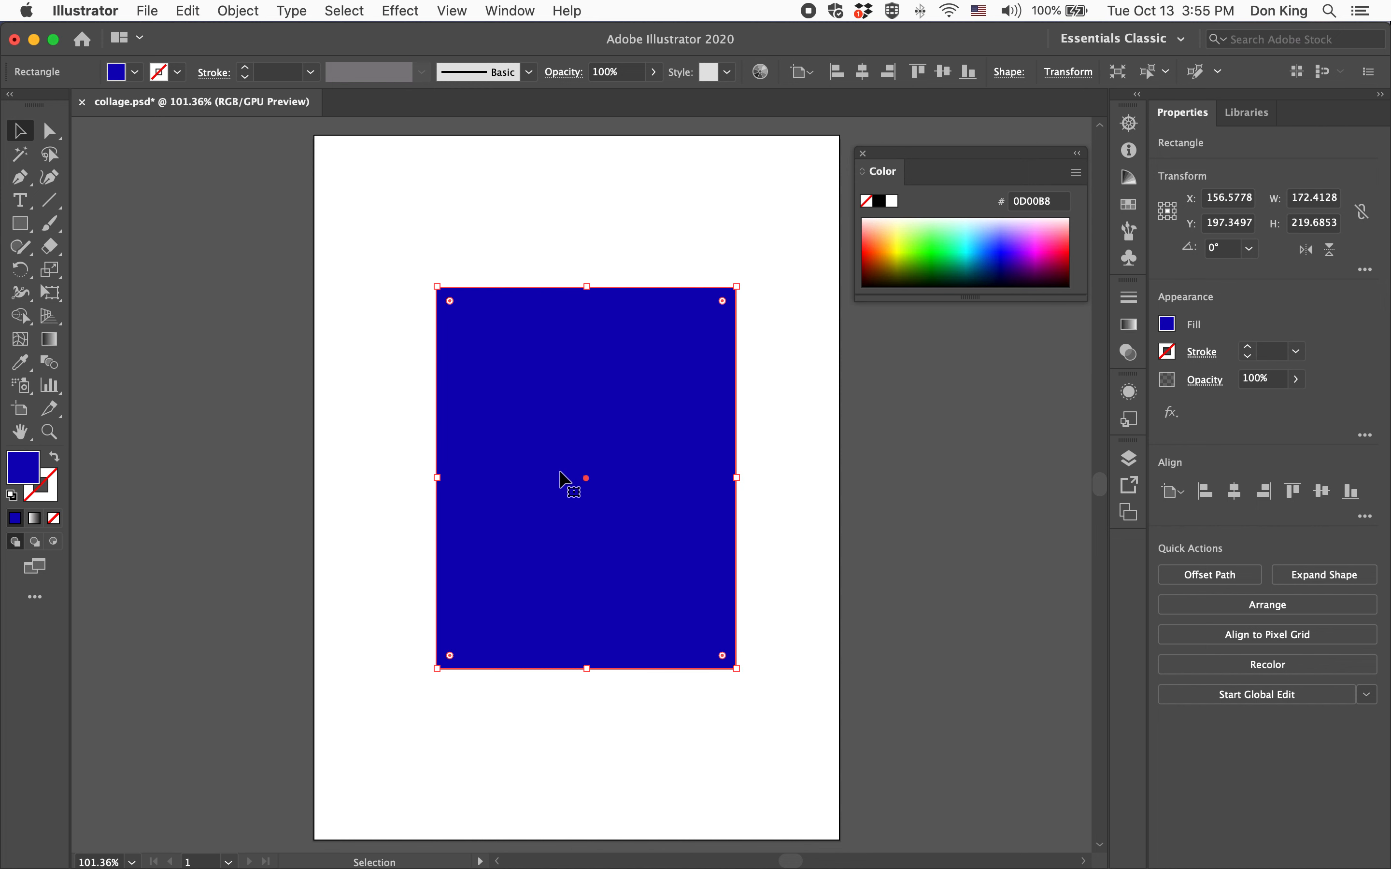
pyautogui.click(1000, 223)
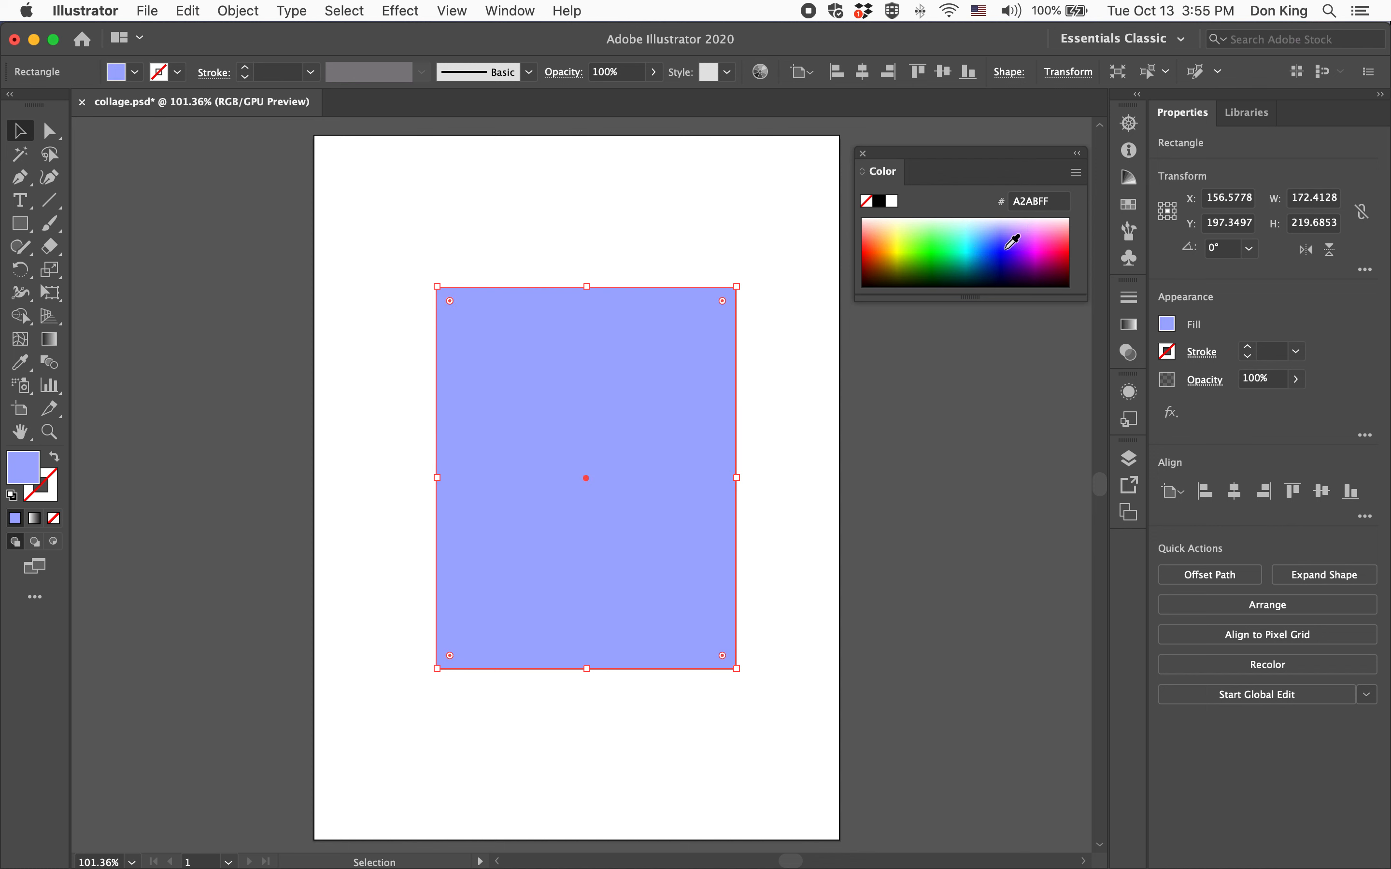
# Stretch the rectangle to cover the whole artboard, 302.4 × 405.6 px
pyautogui.moveTo(735, 286); pyautogui.dragTo(840, 135)
pyautogui.moveTo(436, 670); pyautogui.dragTo(314, 840)
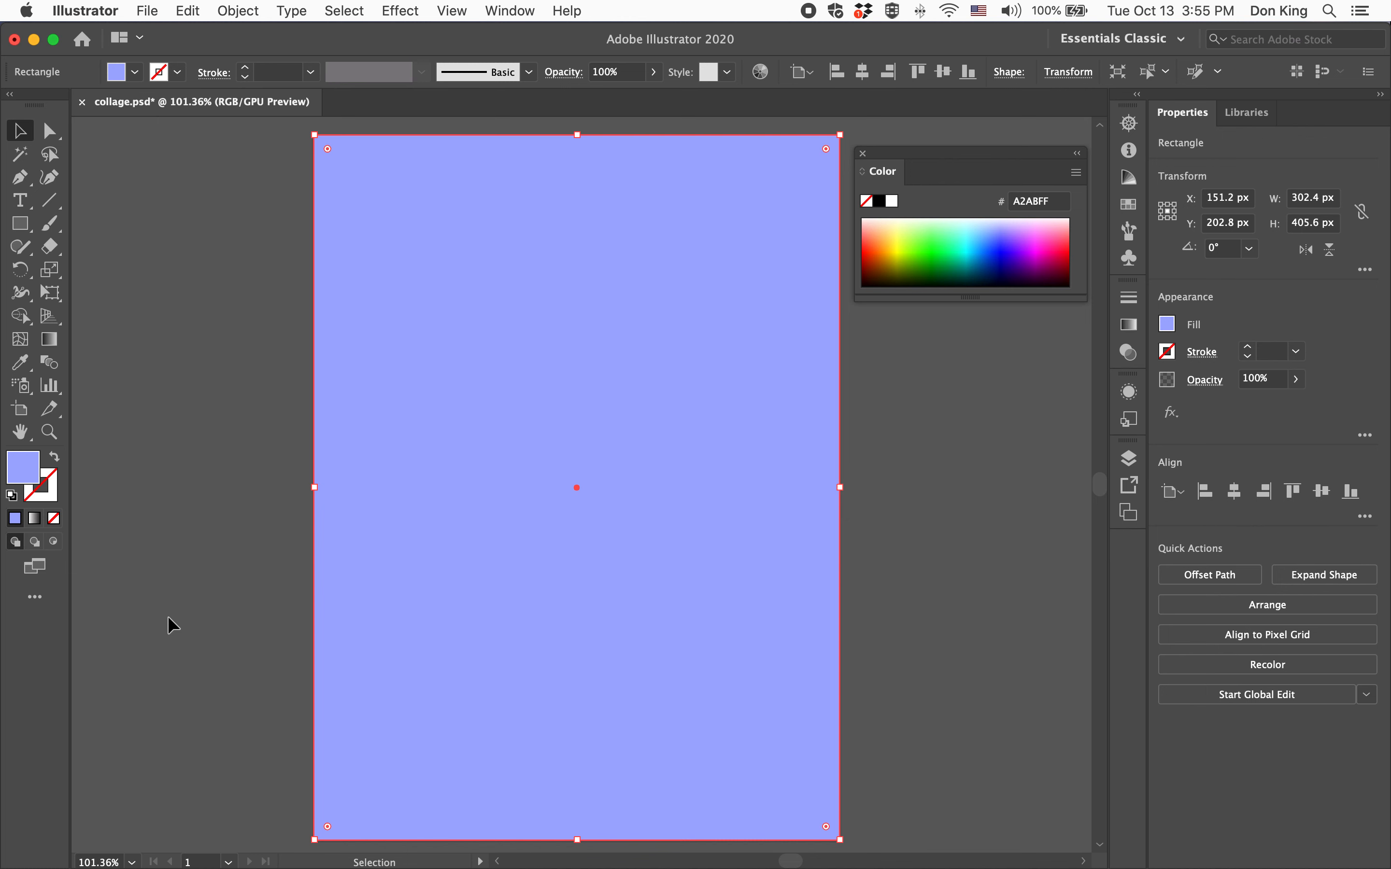
pyautogui.moveTo(312, 135); pyautogui.dragTo(323, 135)
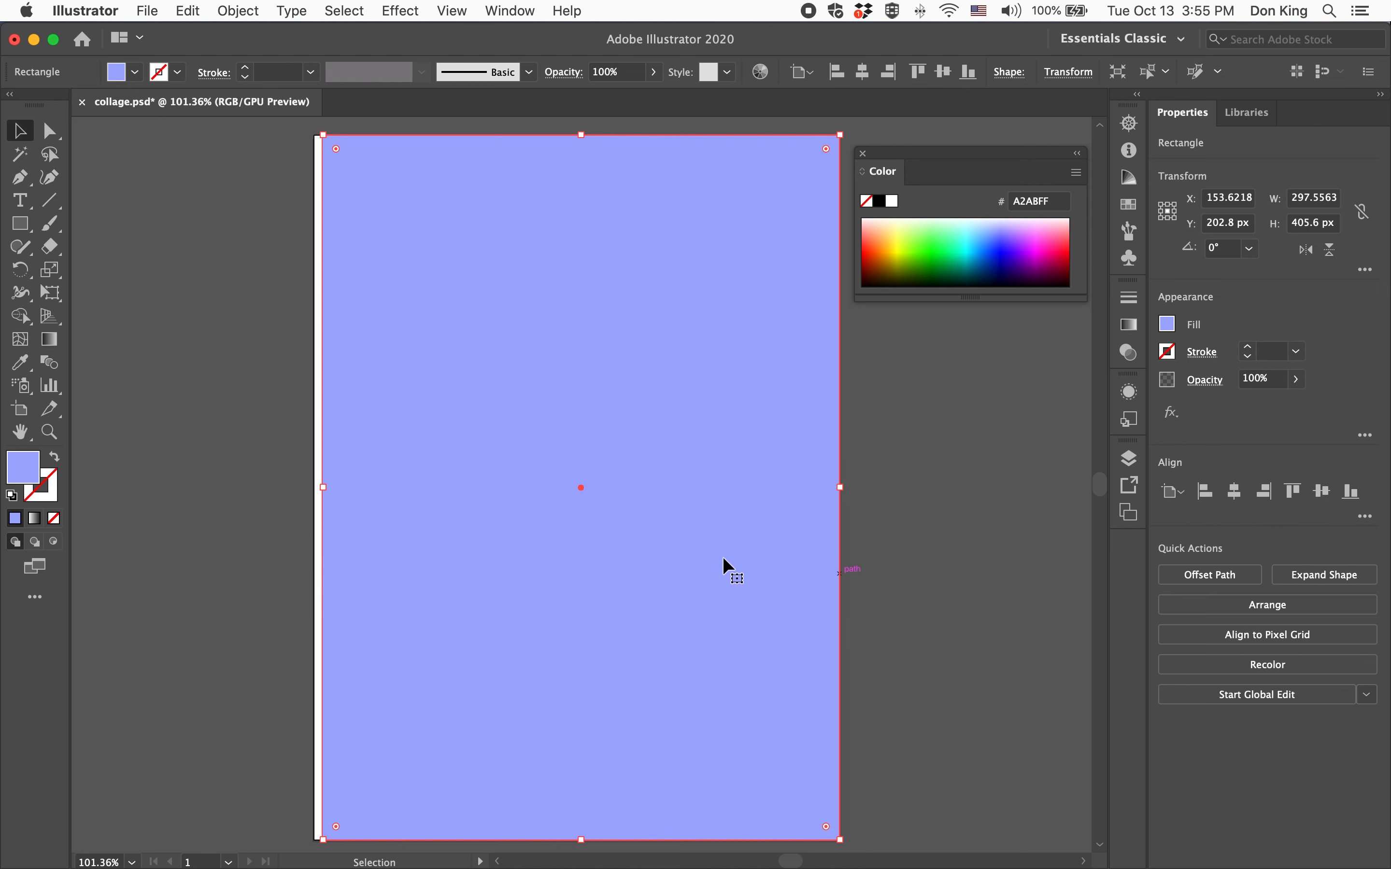
pyautogui.moveTo(320, 489); pyautogui.dragTo(314, 489)
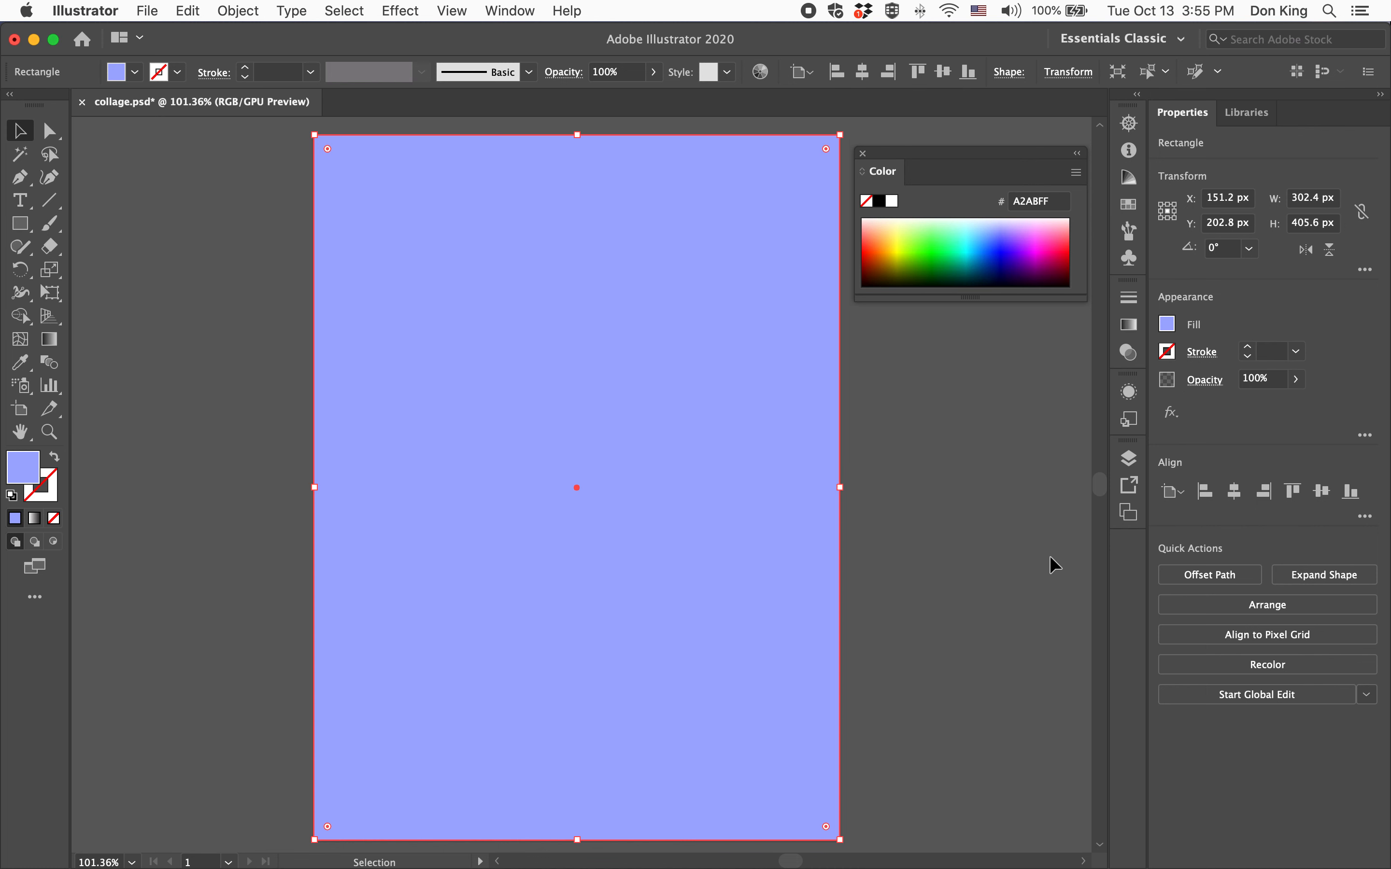
# Delete the Godzilla Image and Background Image layers in the Layers panel
pyautogui.click(1134, 458)
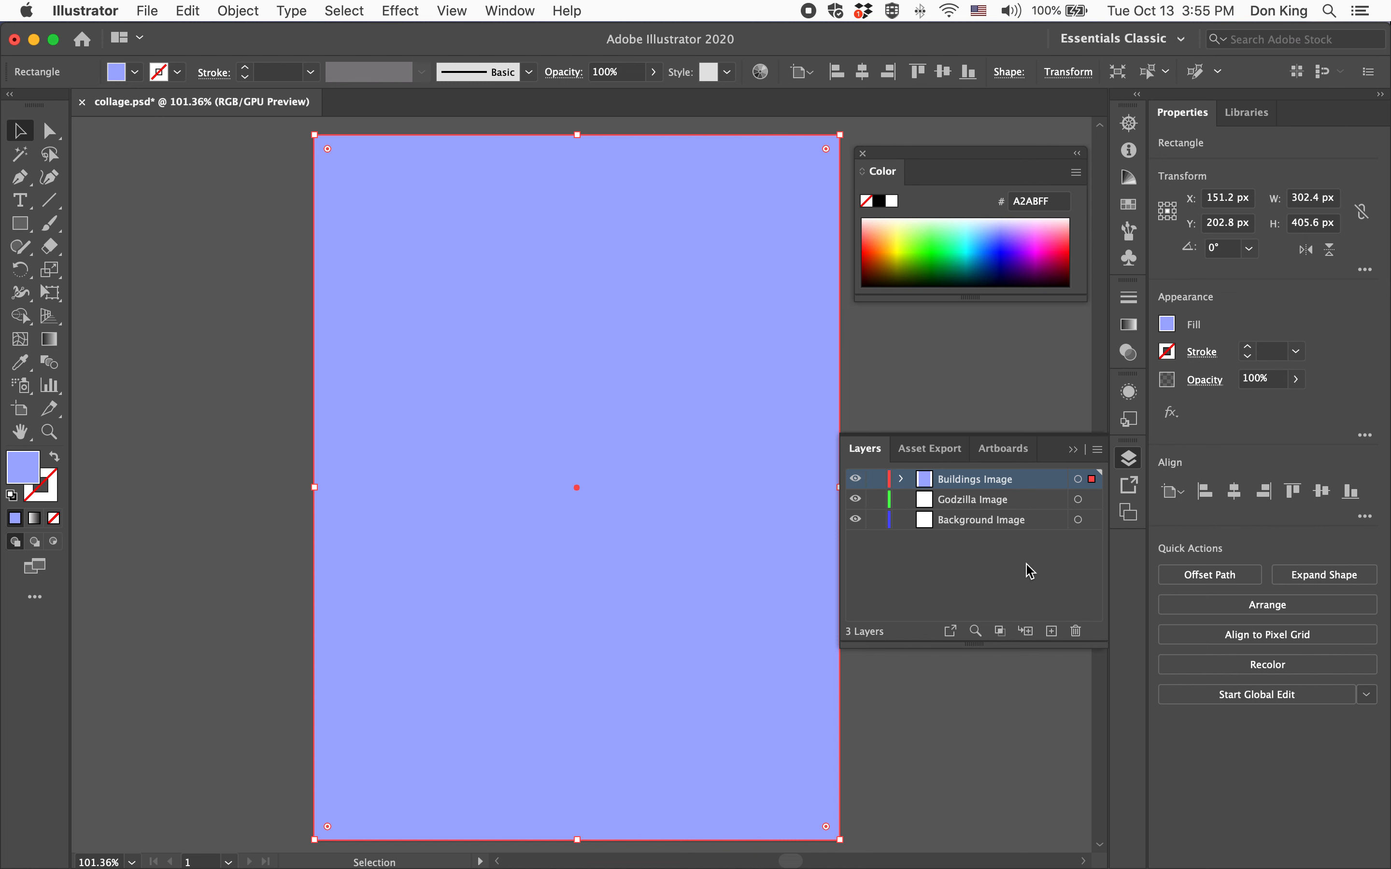
pyautogui.click(1015, 500)
pyautogui.click(1076, 631)
pyautogui.click(1076, 633)
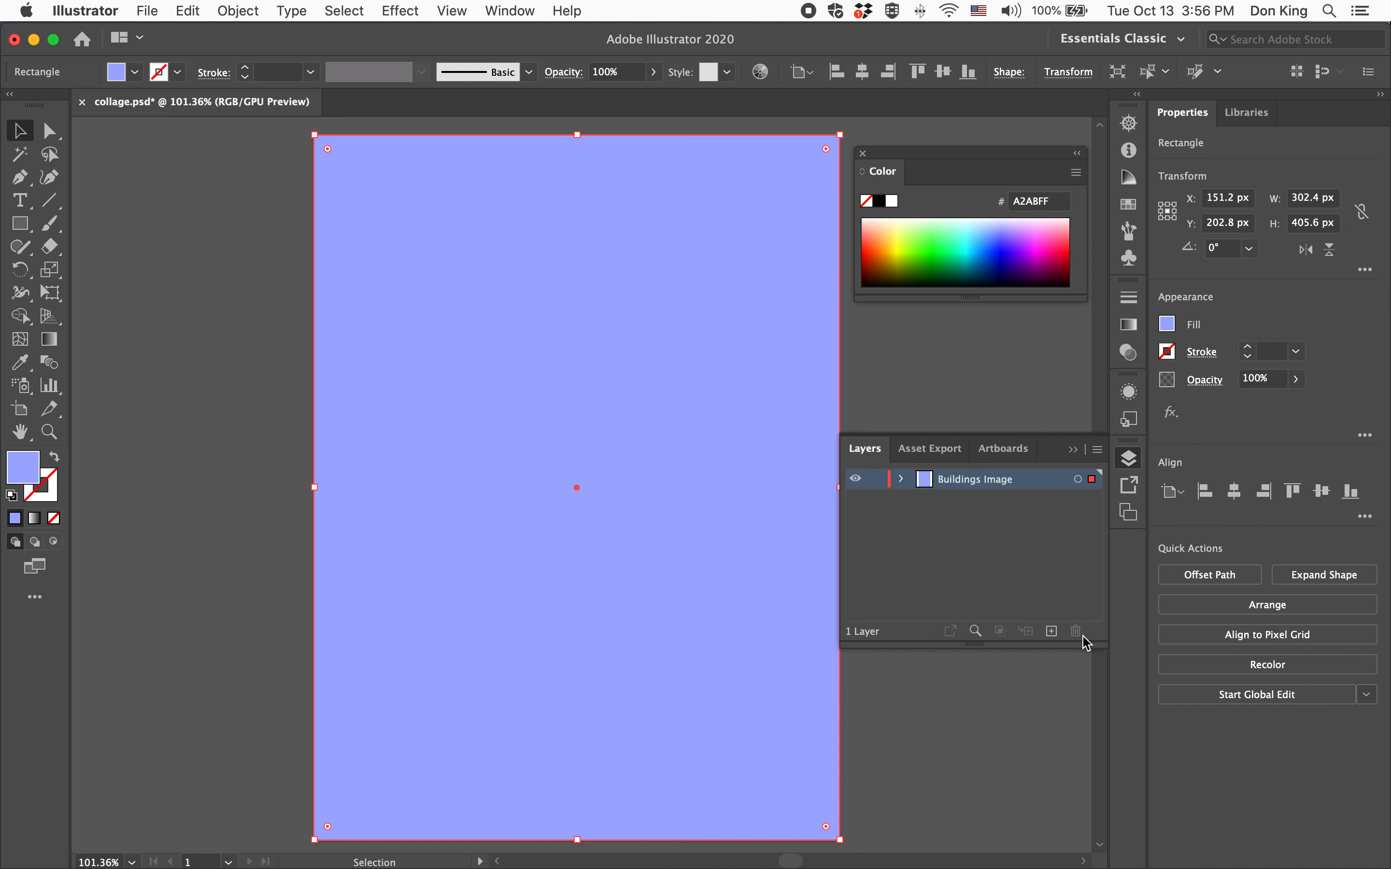
# Rename the Buildings Image layer to Background
pyautogui.doubleClick(992, 489)
pyautogui.write('Ba')
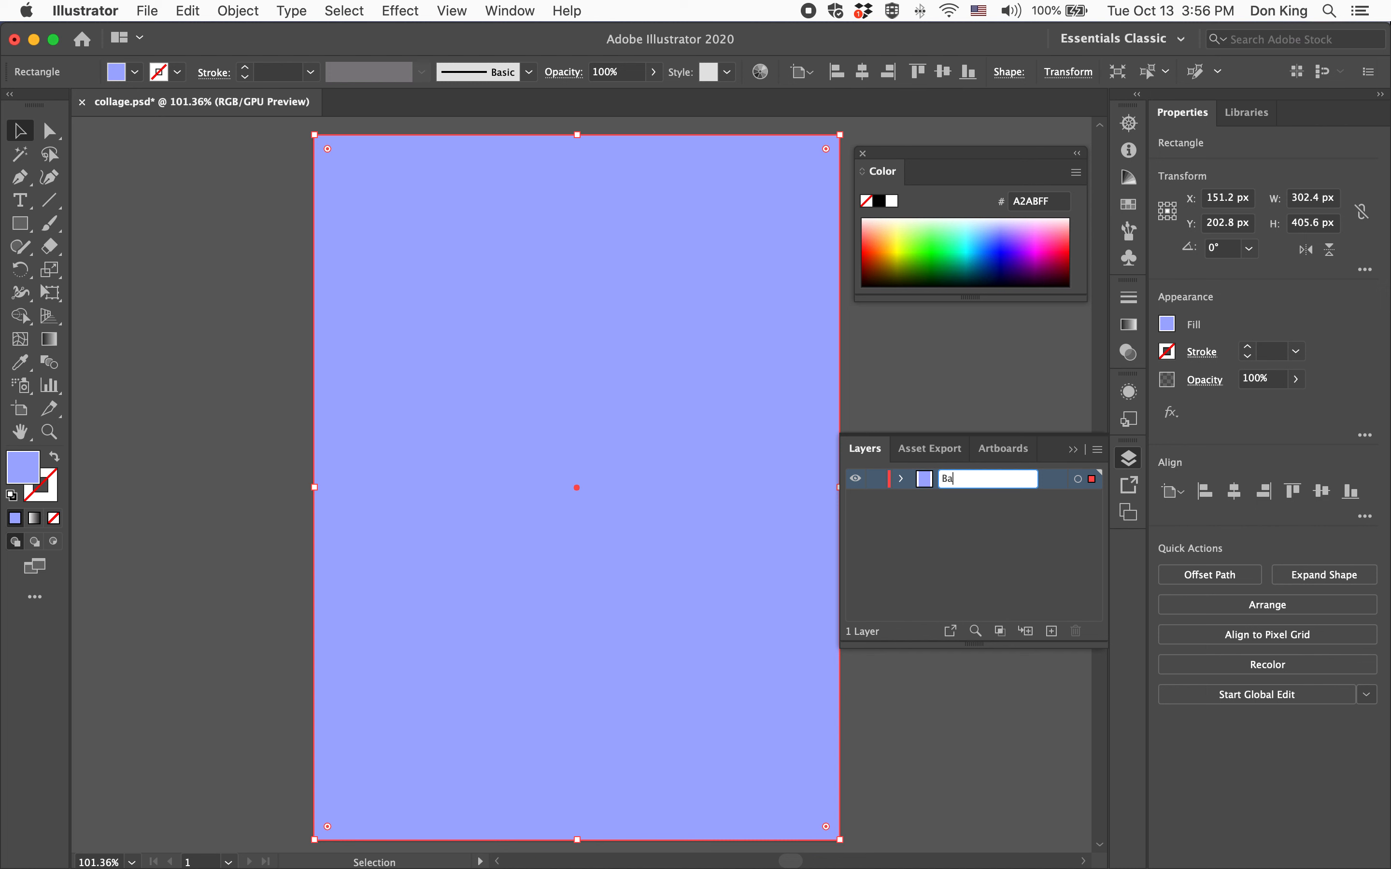
pyautogui.write('ckground')
pyautogui.press('Return')
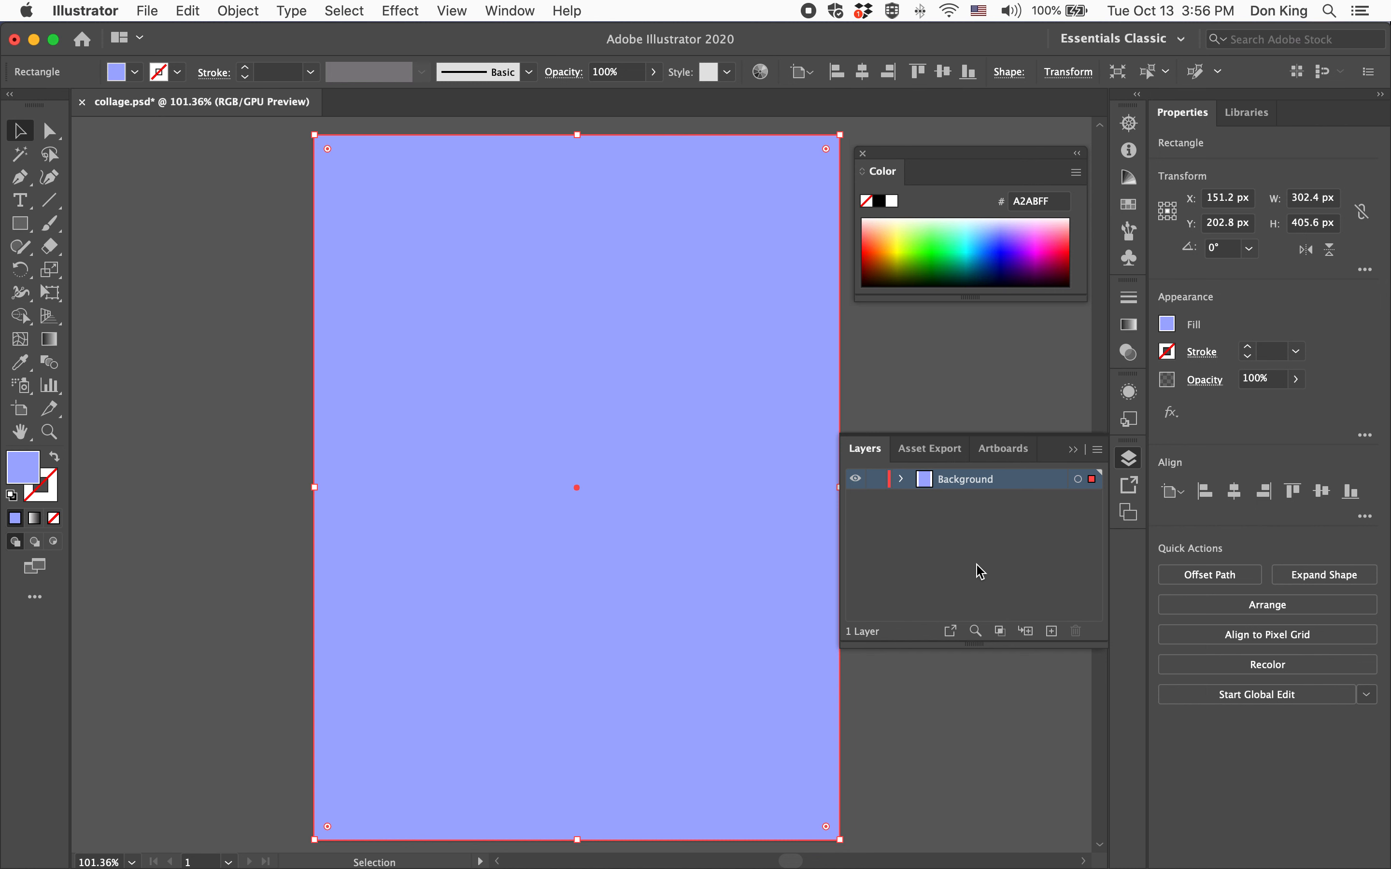
# Add a new layer above Background and delete the light-blue rectangle from the Background layer
pyautogui.click(1055, 633)
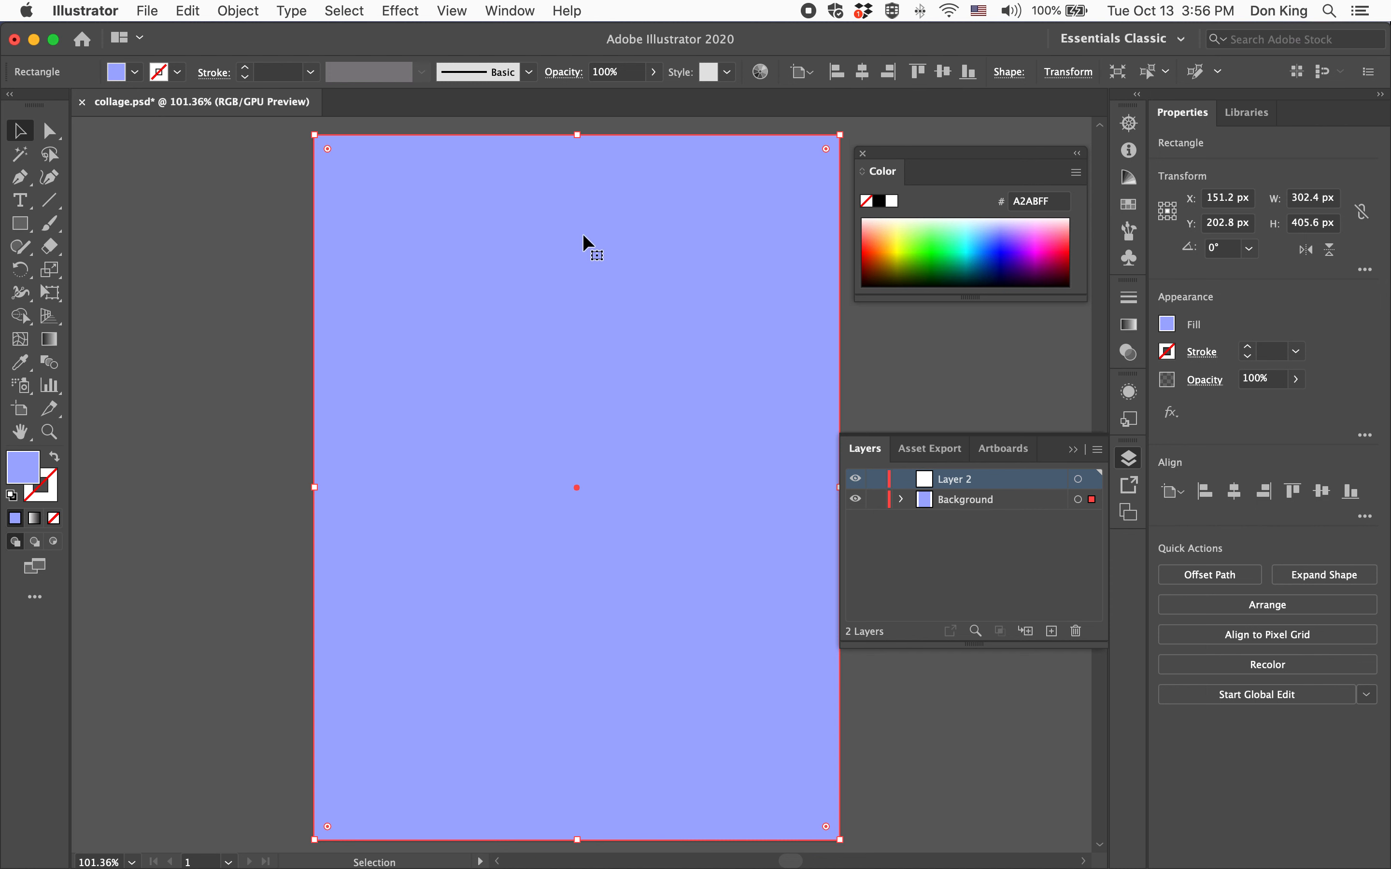
pyautogui.click(901, 499)
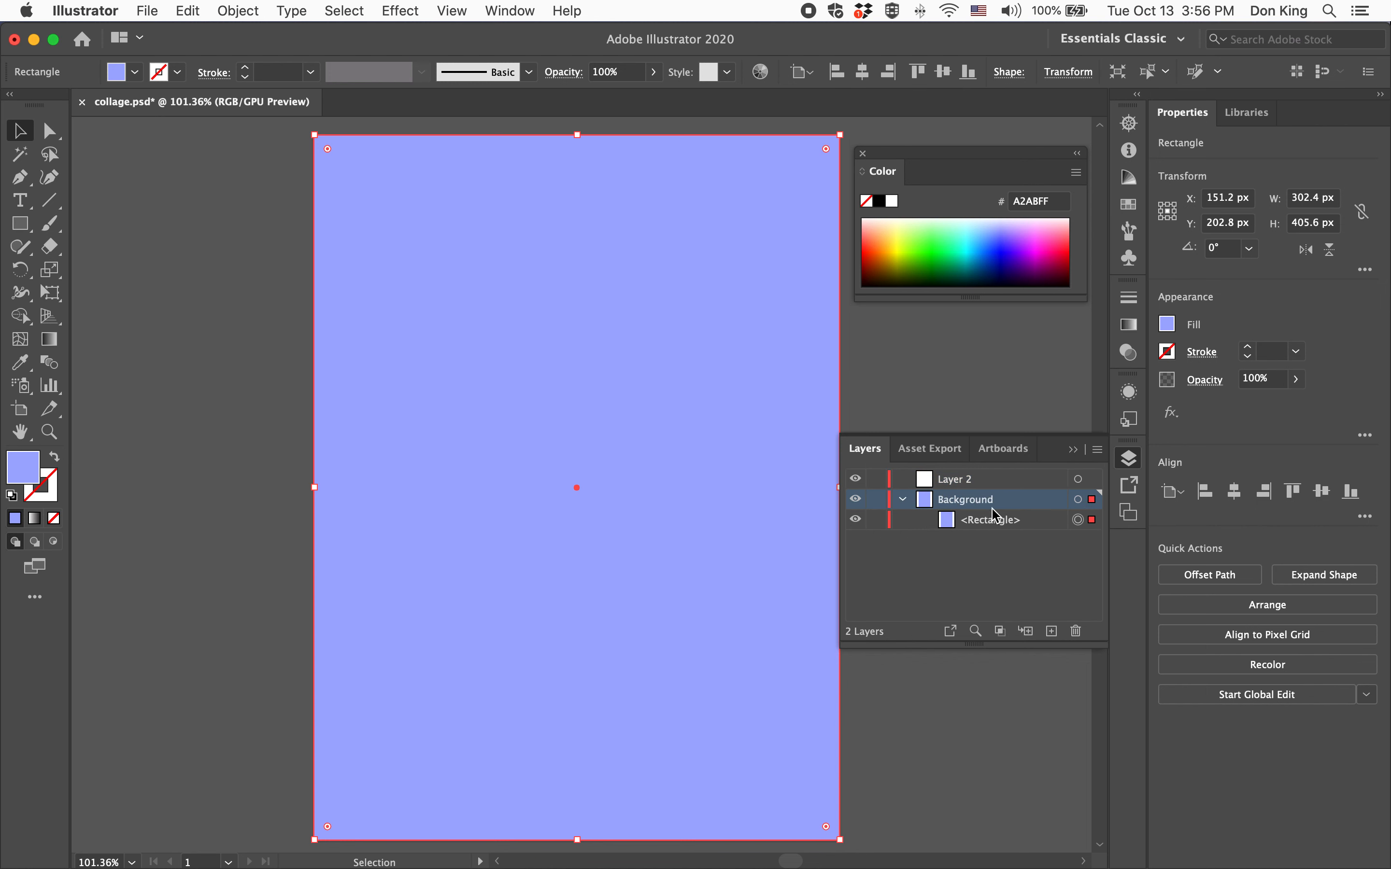
pyautogui.click(902, 499)
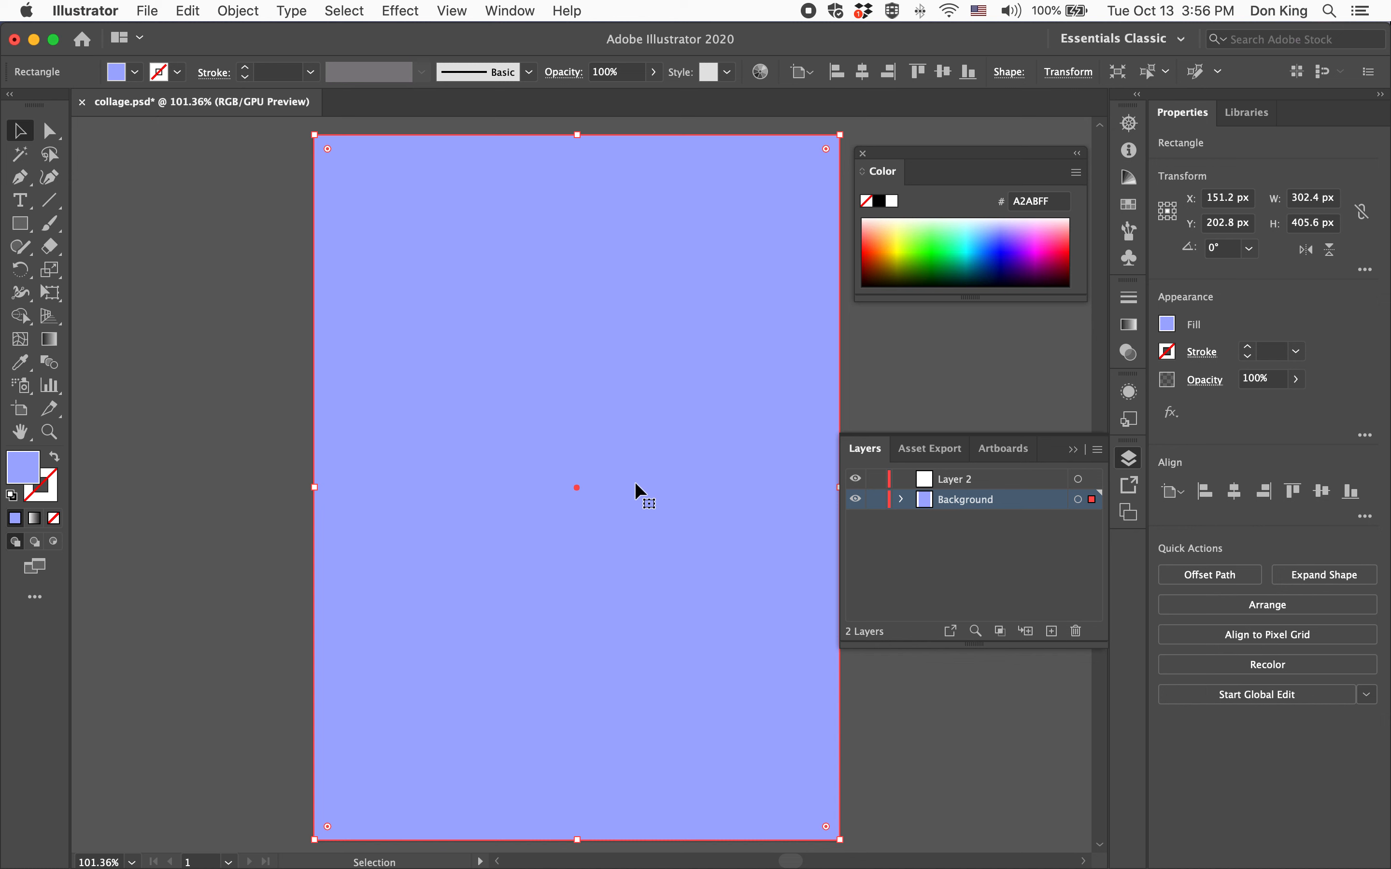
pyautogui.press('Delete')
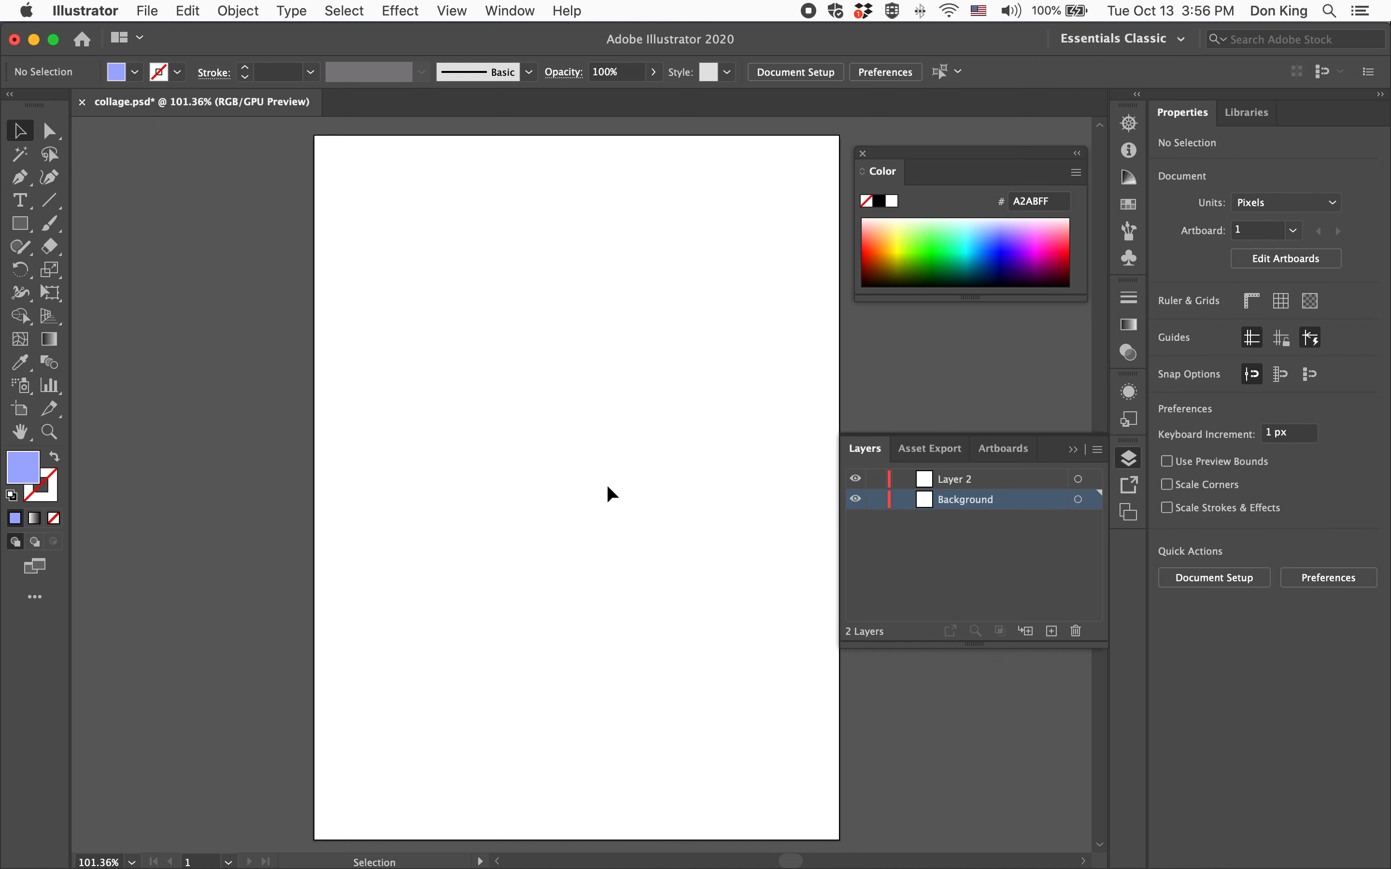
# Draw a square of about 133 px with the Rectangle tool, then delete it
pyautogui.click(34, 226)
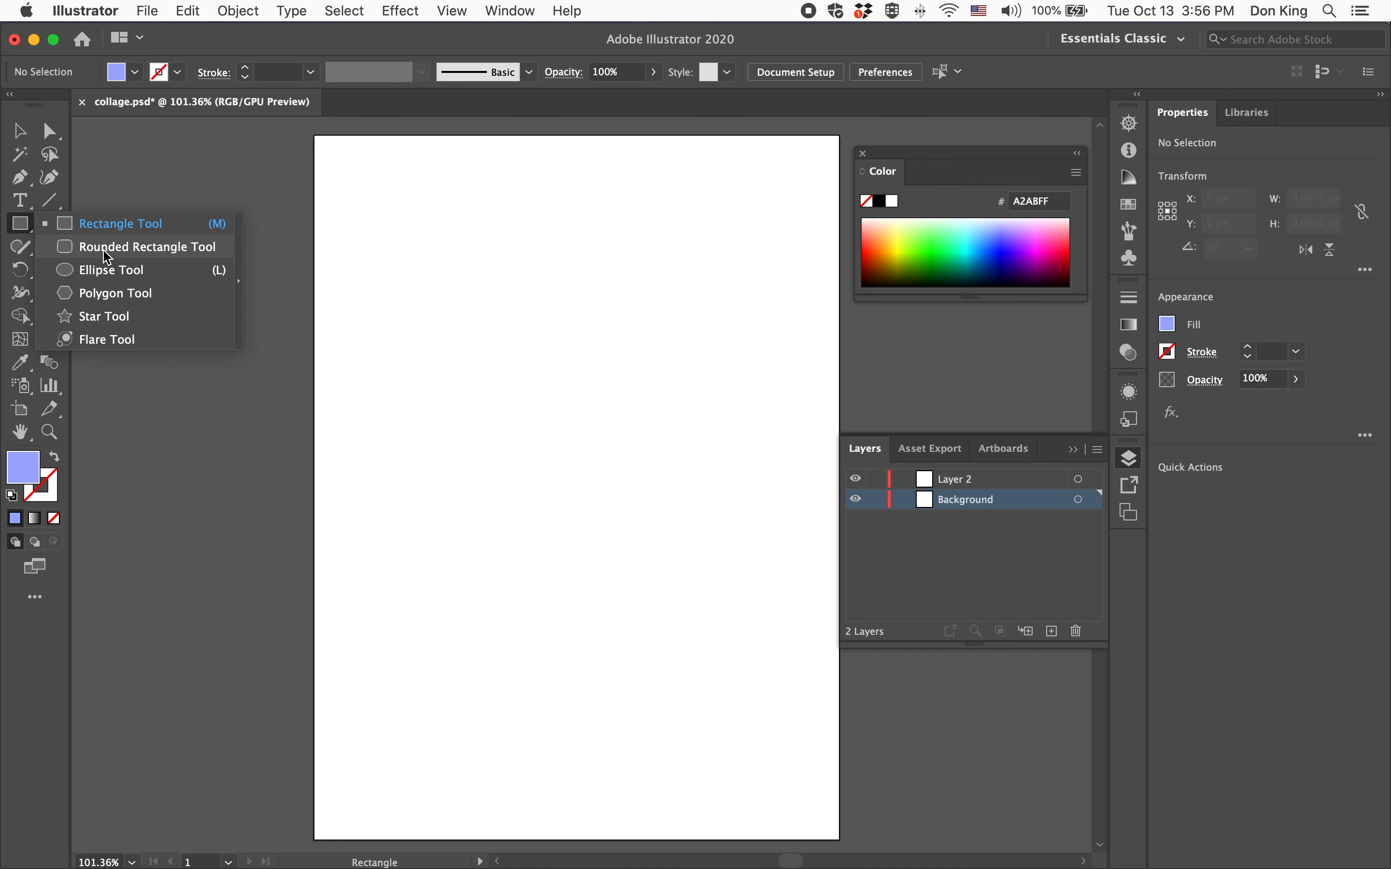
pyautogui.click(102, 230)
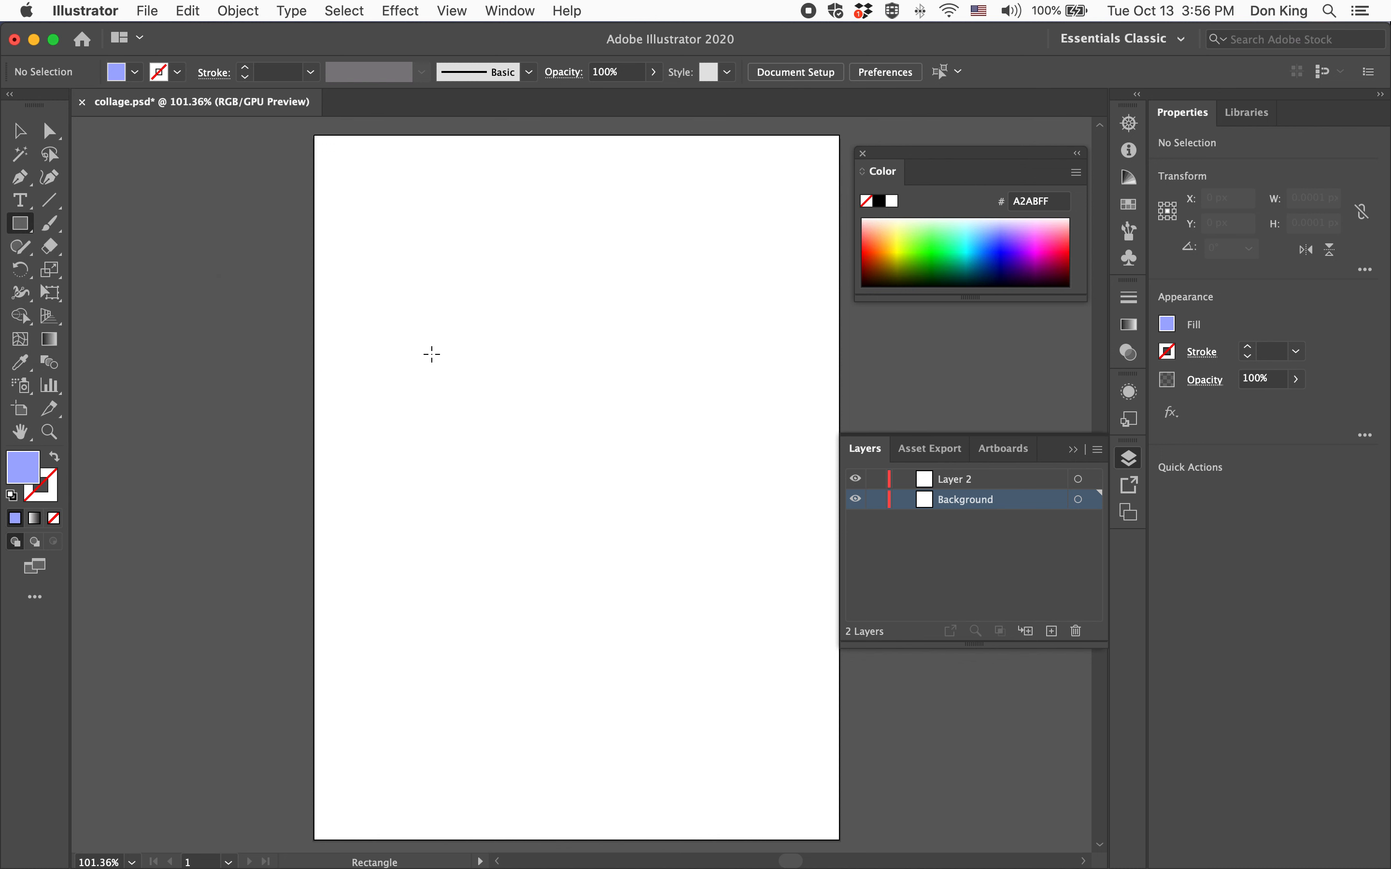
pyautogui.moveTo(436, 349); pyautogui.dragTo(668, 580)
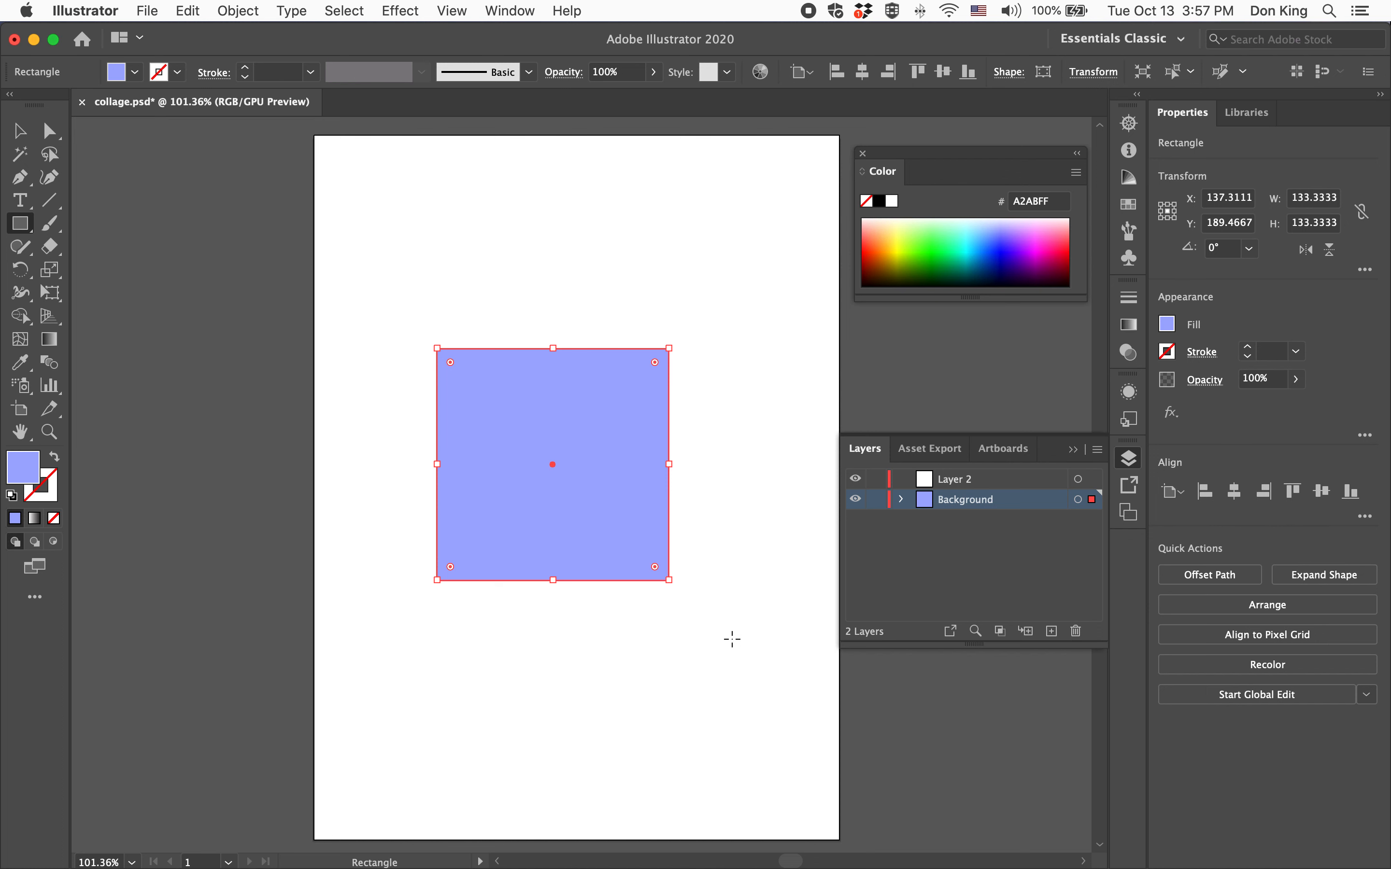
pyautogui.press('Delete')
# Draw a circle and a tall ellipse with the Ellipse tool, then undo both shapes
pyautogui.click(19, 227)
pyautogui.moveTo(18, 226); pyautogui.dragTo(115, 272)
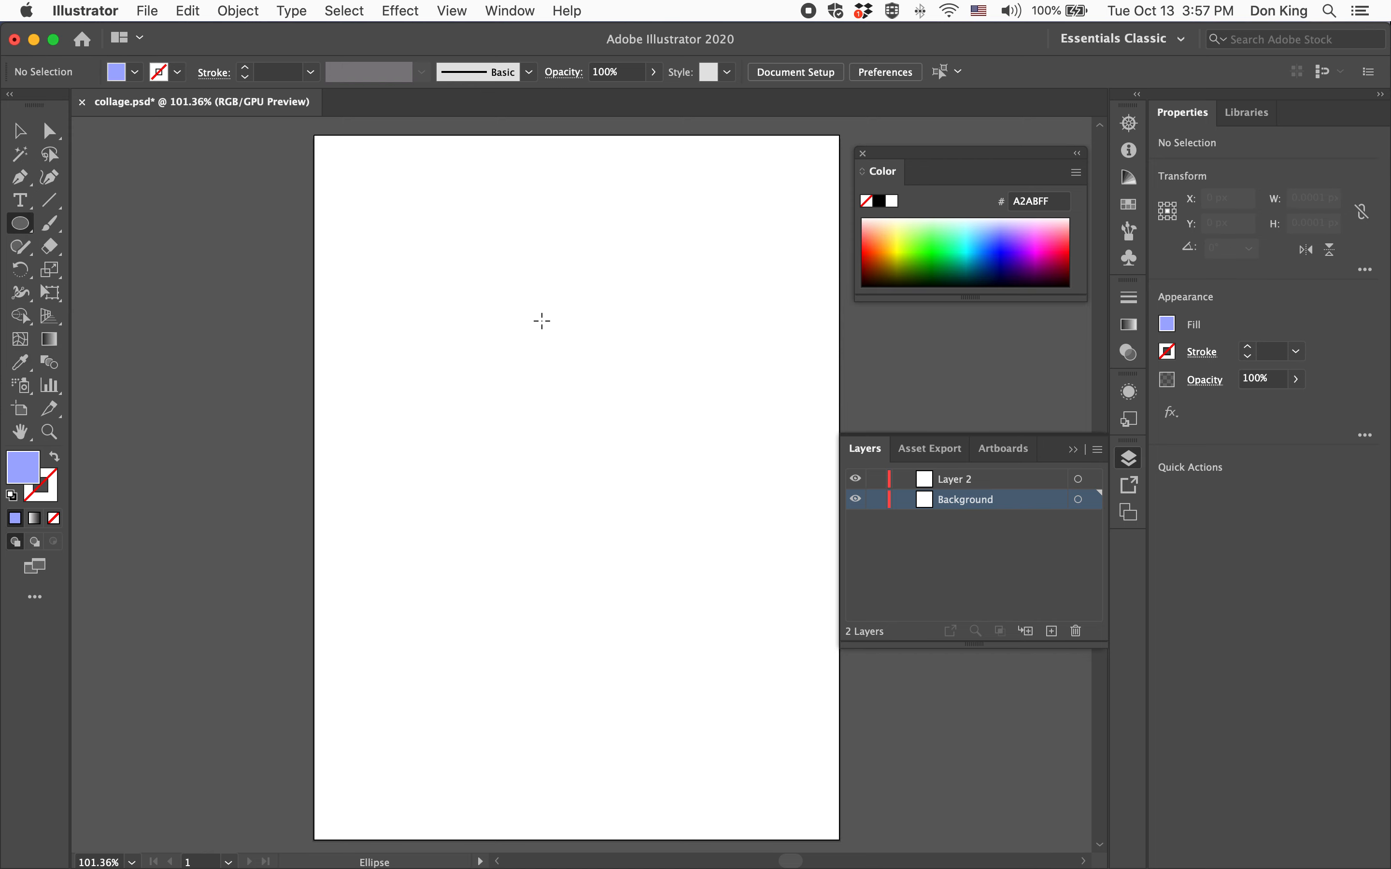
pyautogui.moveTo(476, 318); pyautogui.dragTo(676, 638)
pyautogui.moveTo(355, 303); pyautogui.dragTo(450, 670)
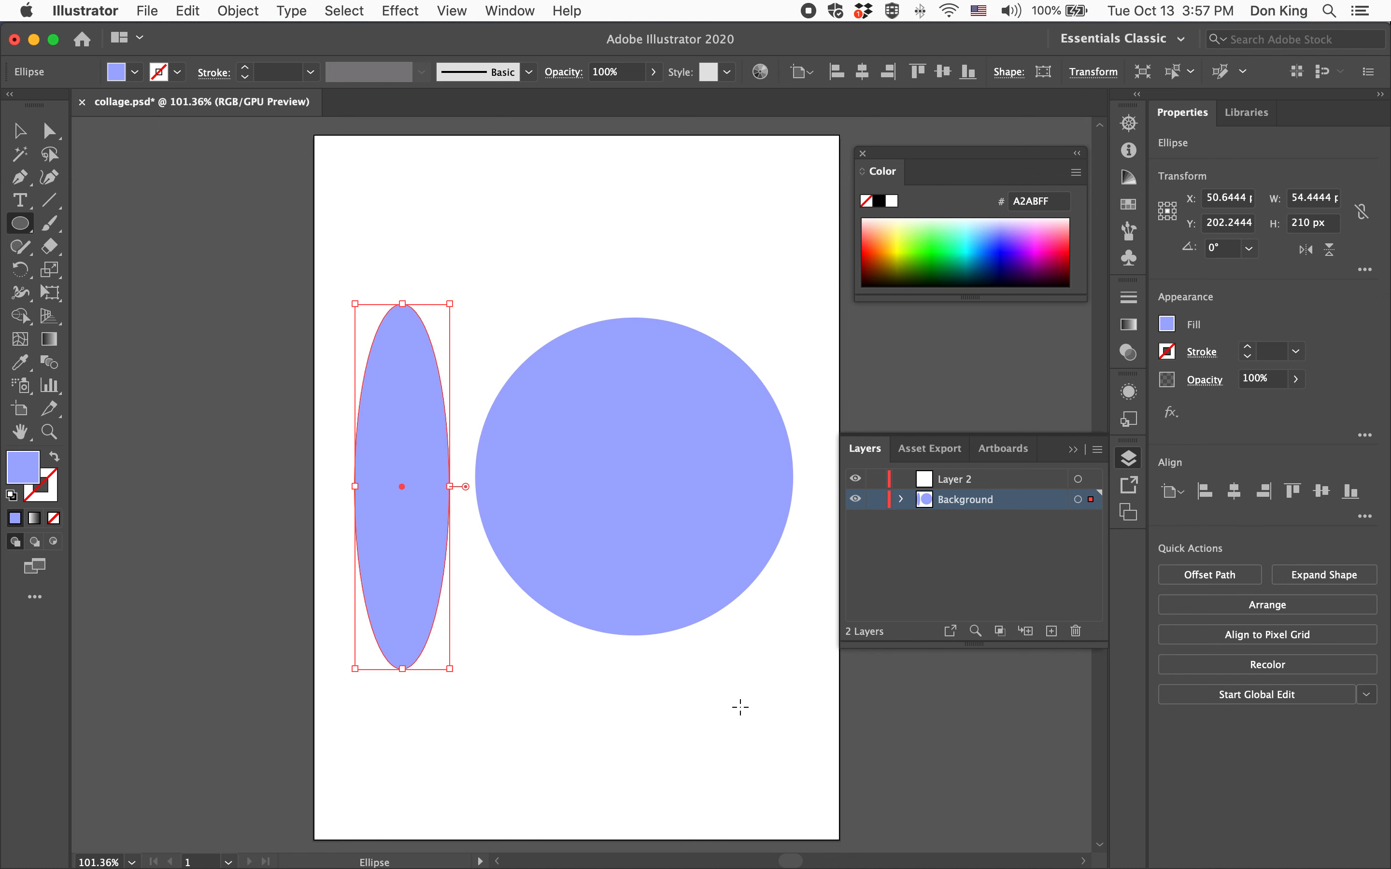
pyautogui.press('v')
pyautogui.press('super+z')
pyautogui.press('super+z')
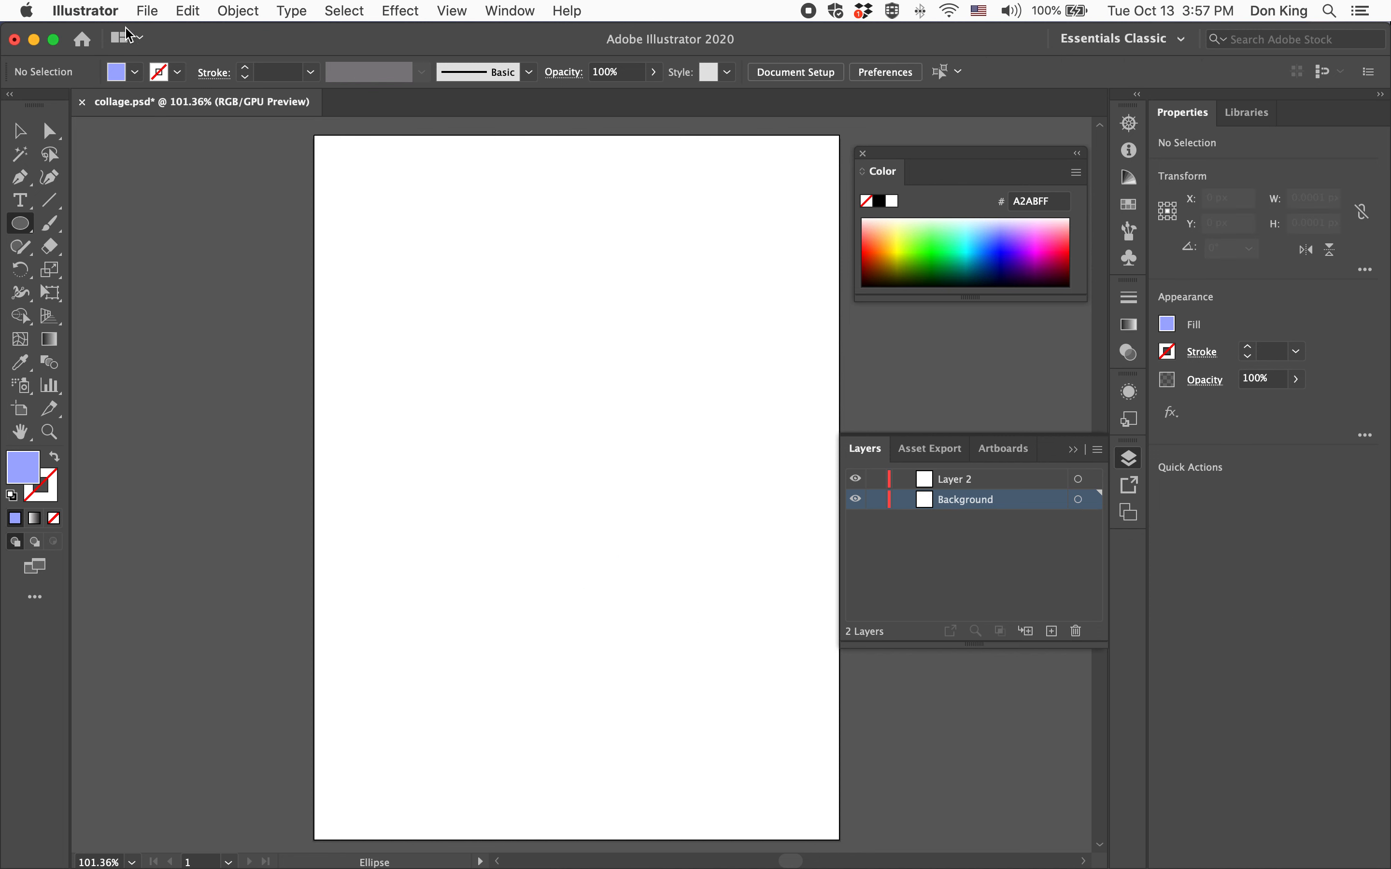
# Draw a rotated hexagon about 129 × 113 px with the Polygon tool
pyautogui.click(35, 230)
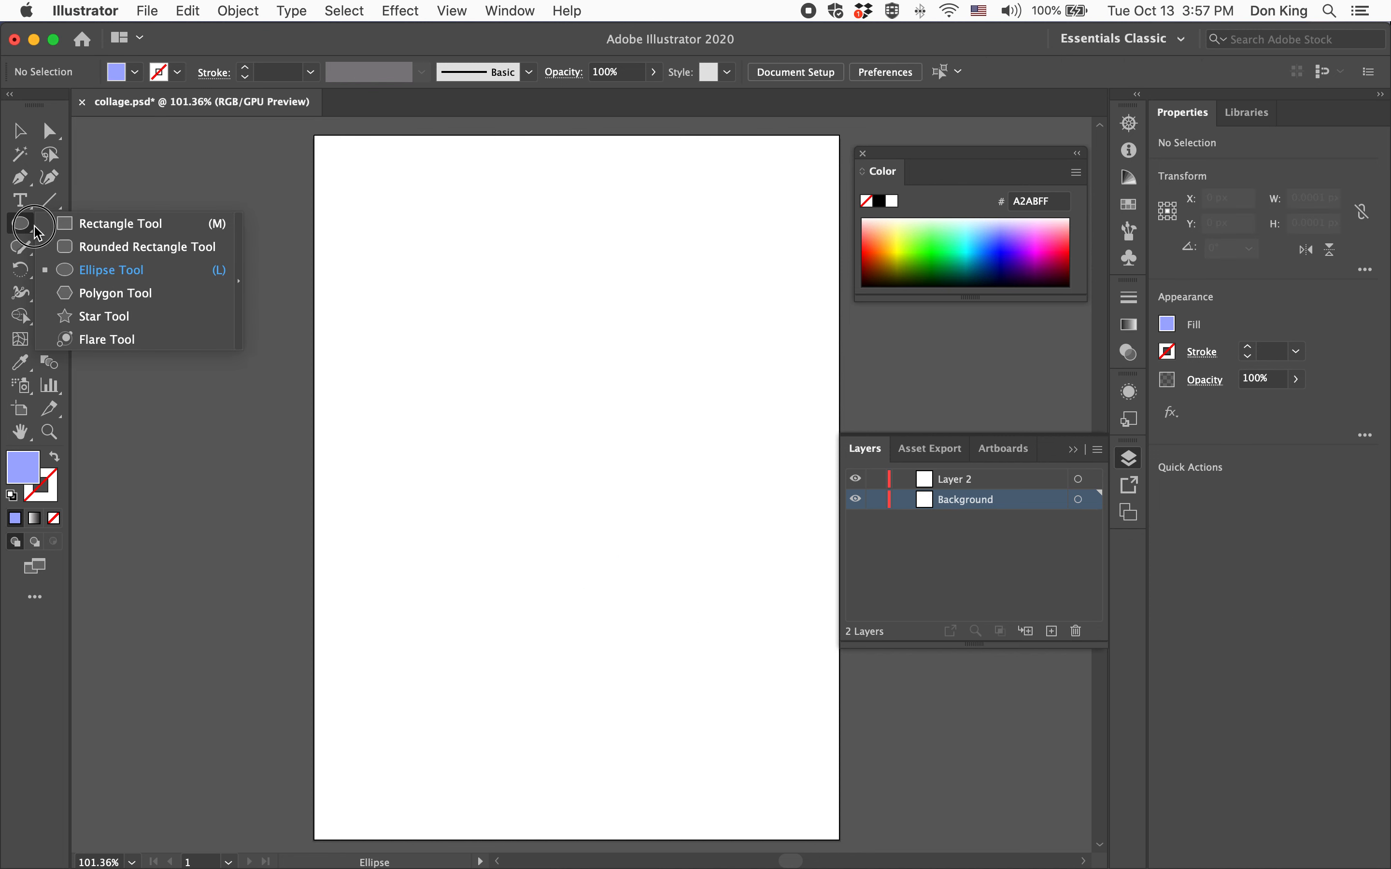
pyautogui.click(117, 293)
pyautogui.moveTo(464, 322); pyautogui.dragTo(520, 413)
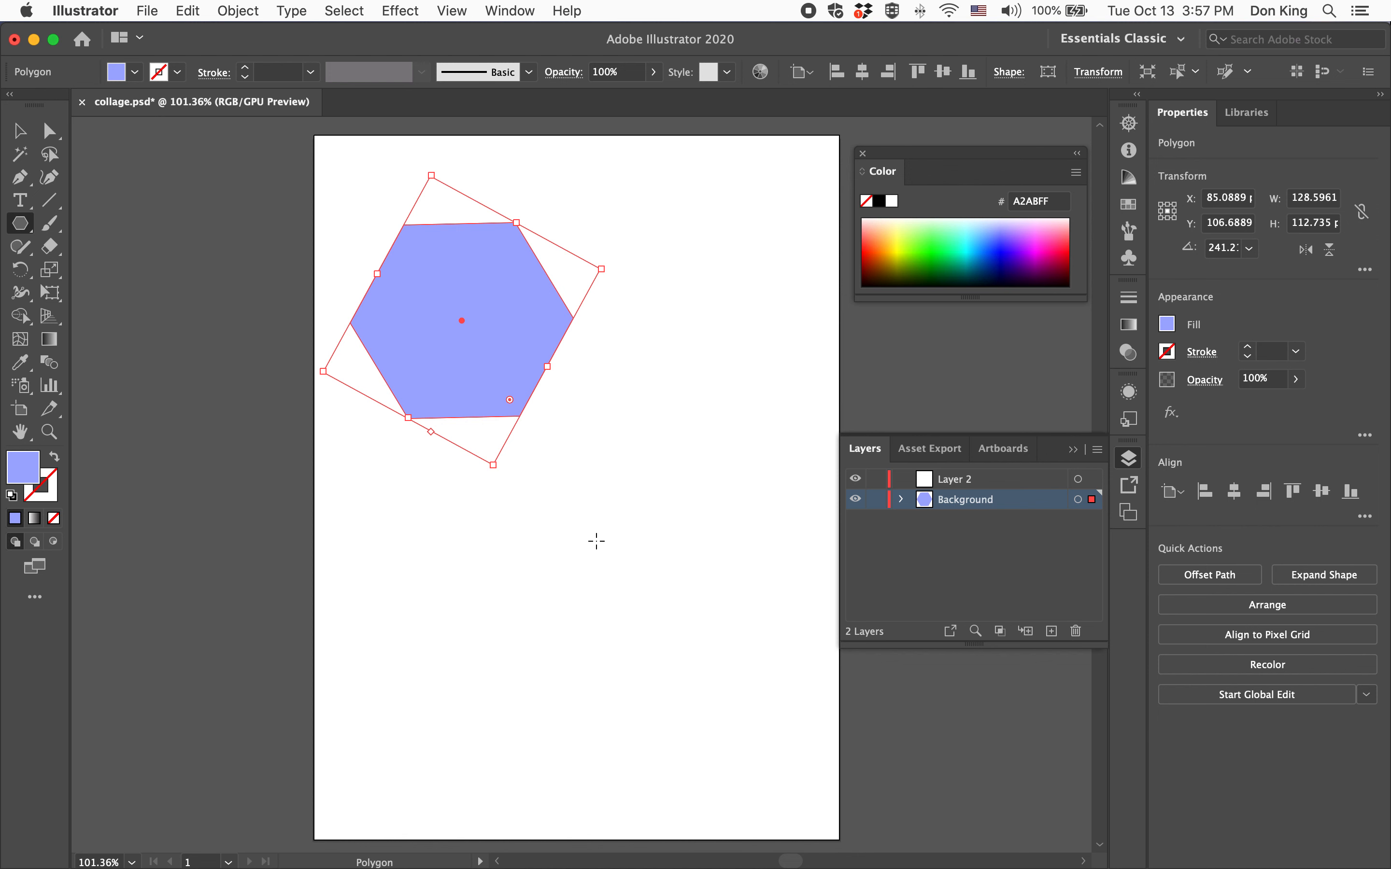
# Create a 3-sided polygon through the Polygon dialog, then undo it
pyautogui.click(624, 565)
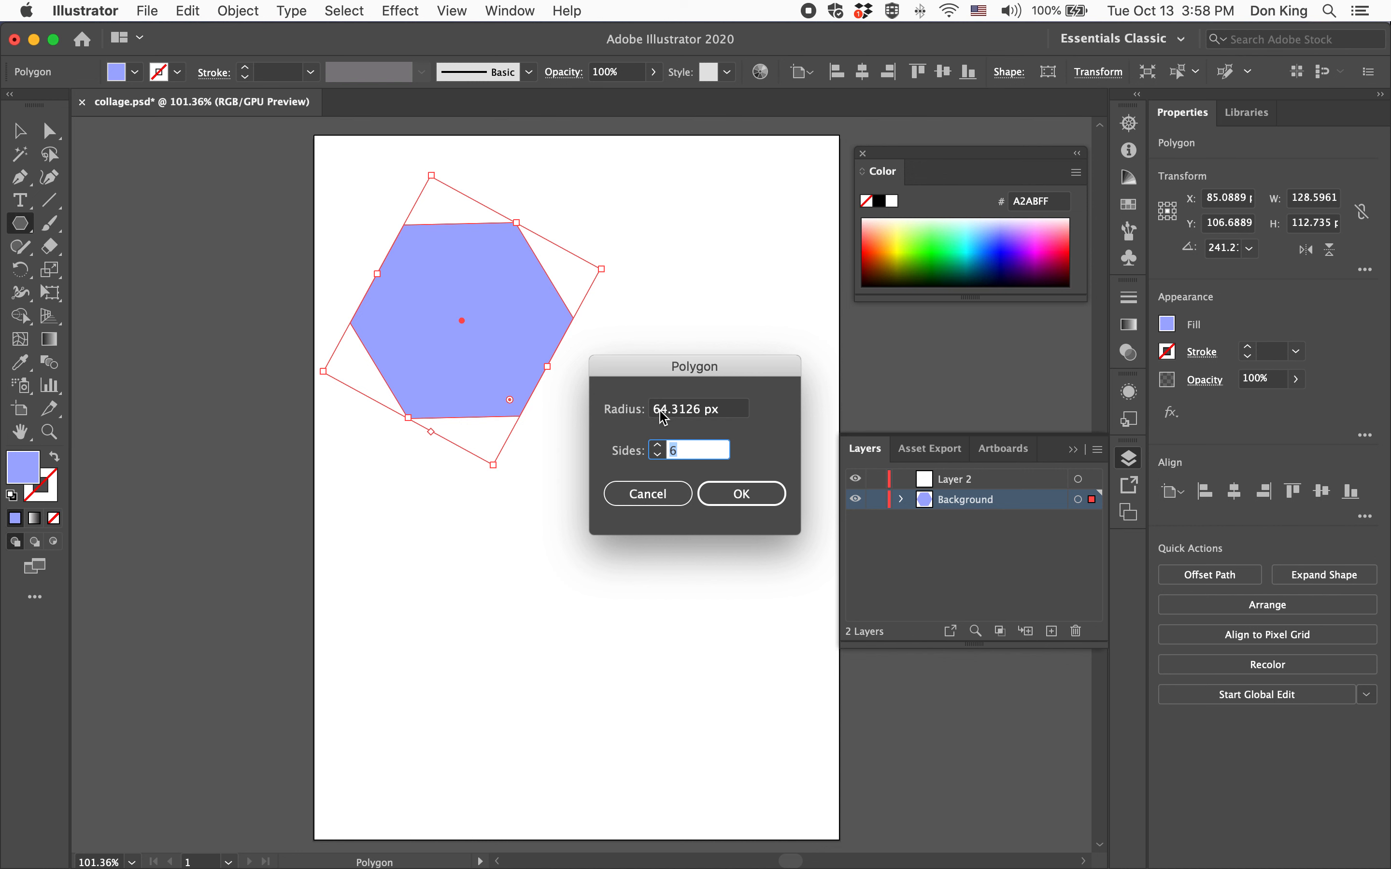
pyautogui.write('3')
pyautogui.doubleClick(672, 450)
pyautogui.click(736, 495)
pyautogui.click(770, 490)
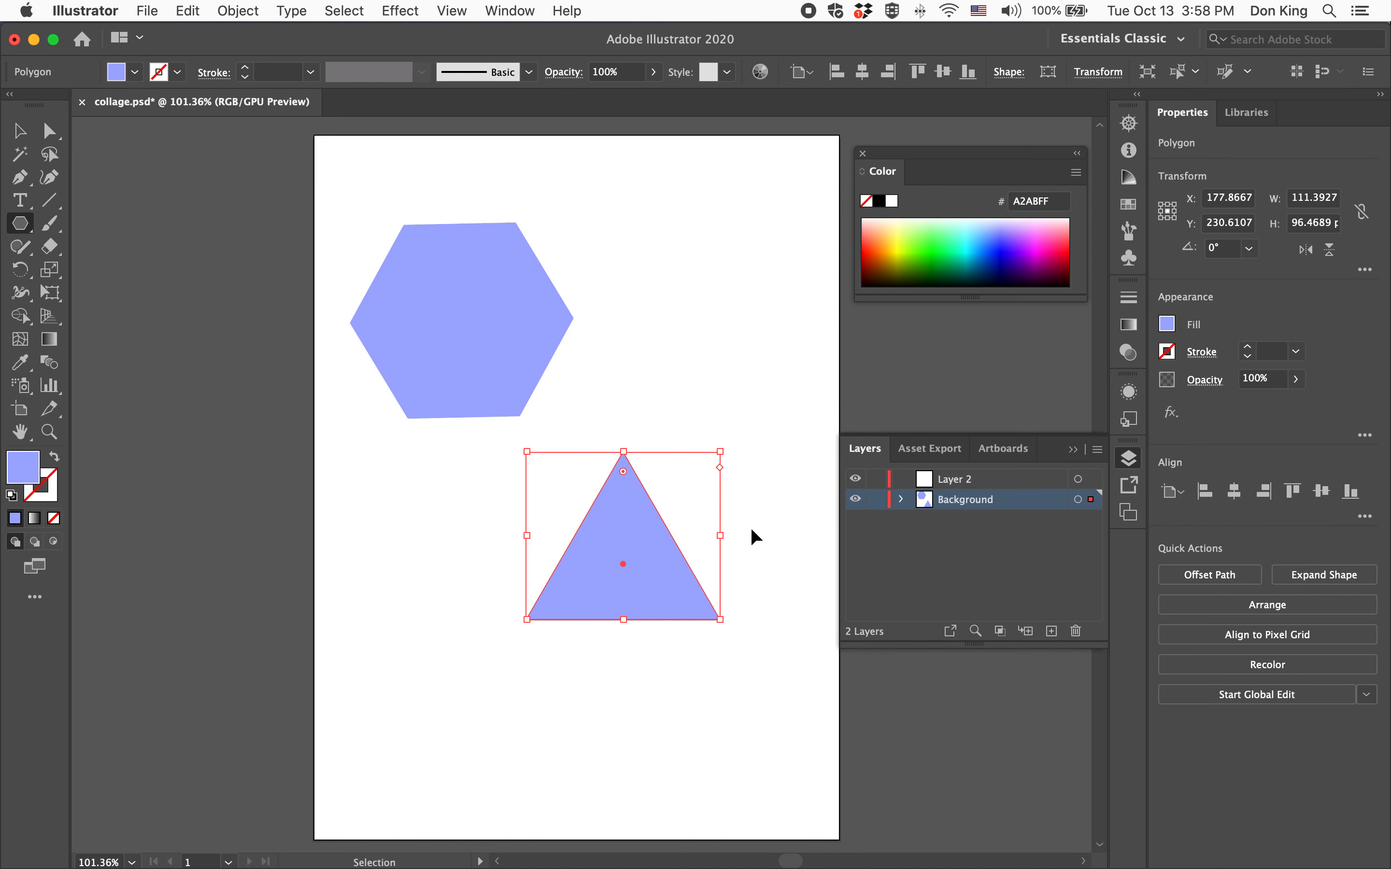
pyautogui.press('super+z')
# Draw a star about 100 px wide with the Star tool, and add a 7-point star through the Star dialog
pyautogui.moveTo(16, 221); pyautogui.dragTo(98, 315)
pyautogui.moveTo(495, 528); pyautogui.dragTo(551, 603)
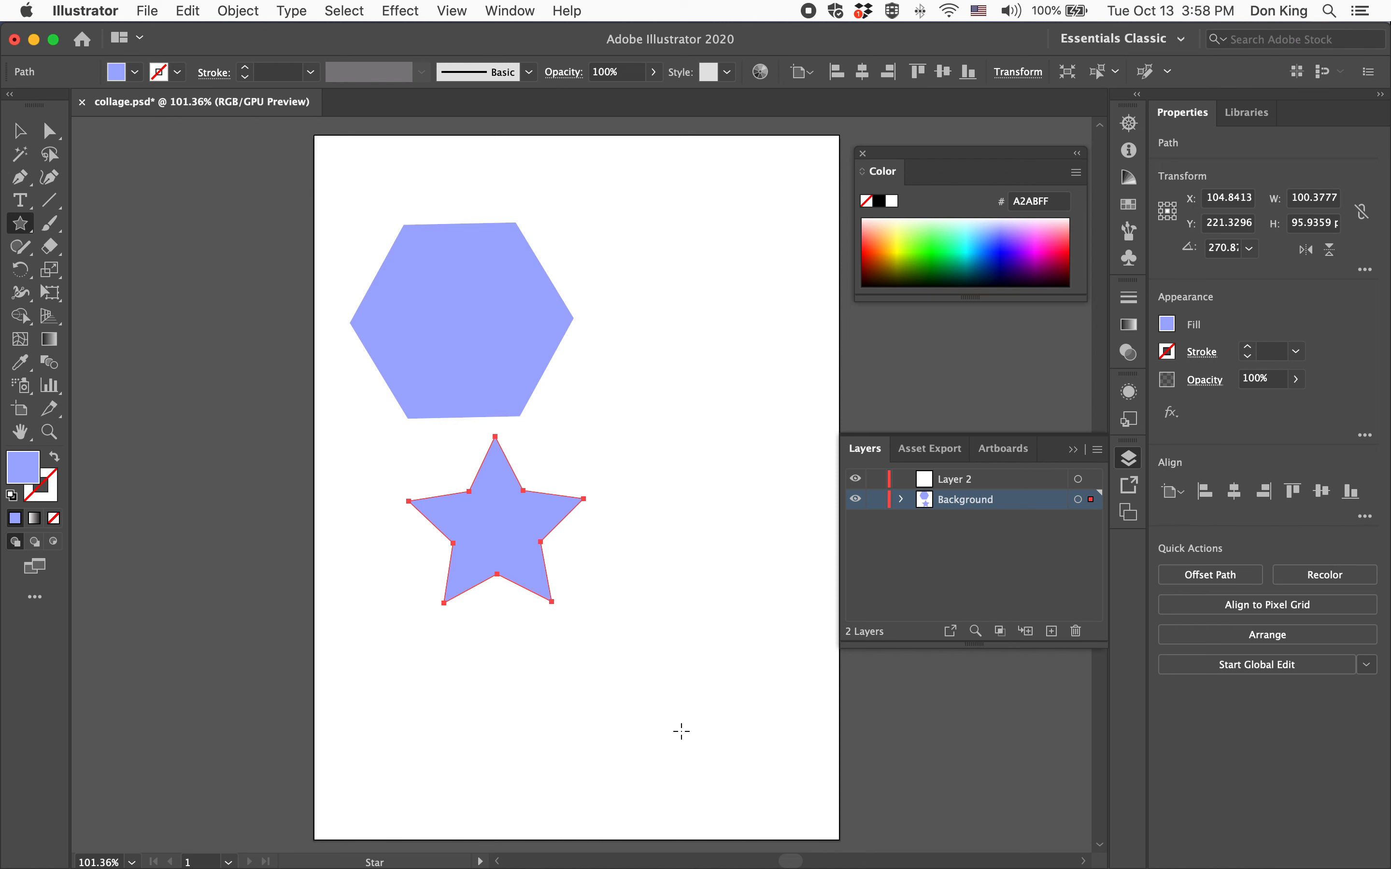
pyautogui.click(673, 557)
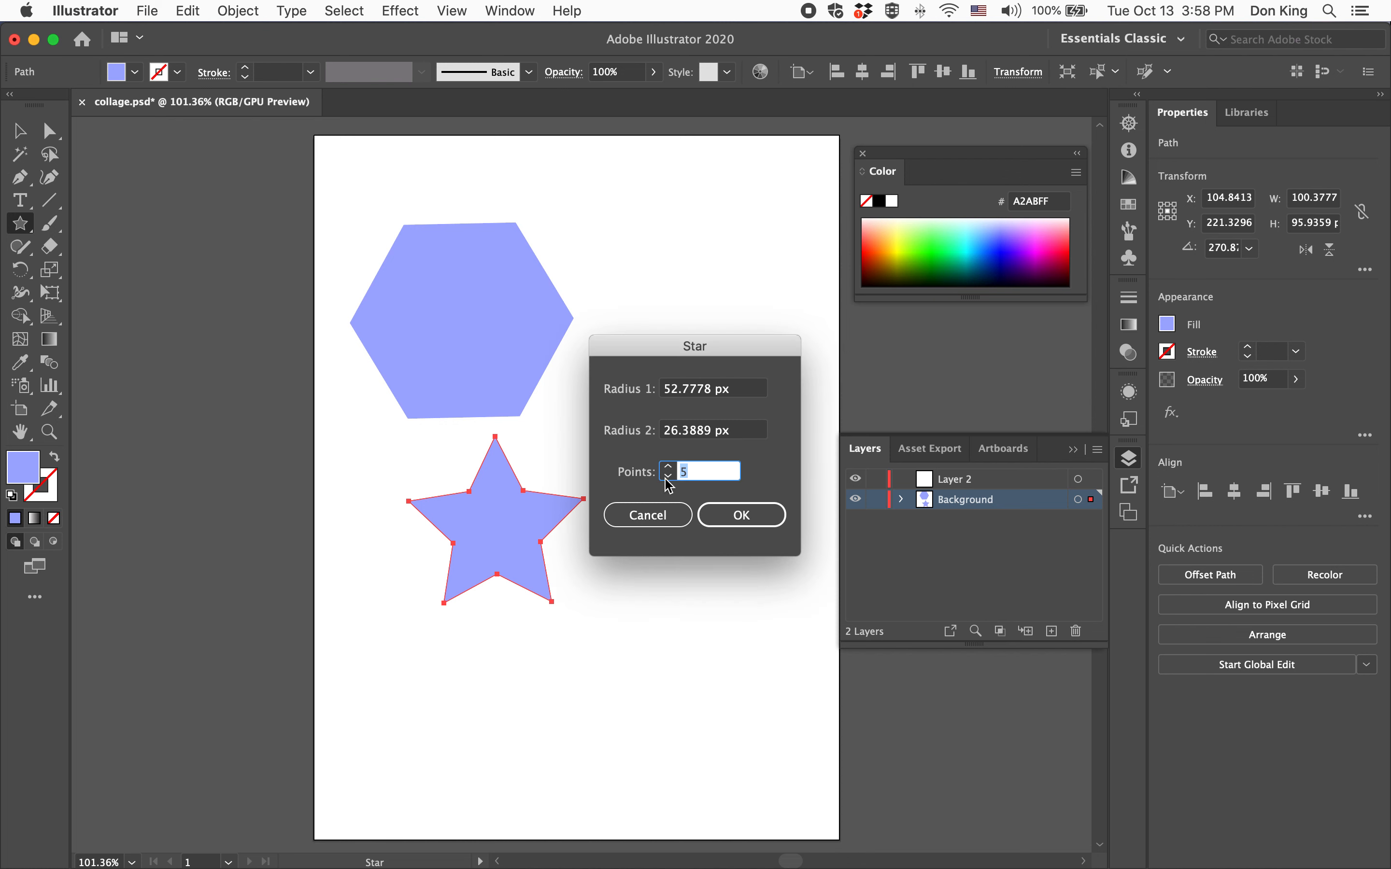
pyautogui.click(667, 467)
pyautogui.click(668, 467)
pyautogui.click(743, 514)
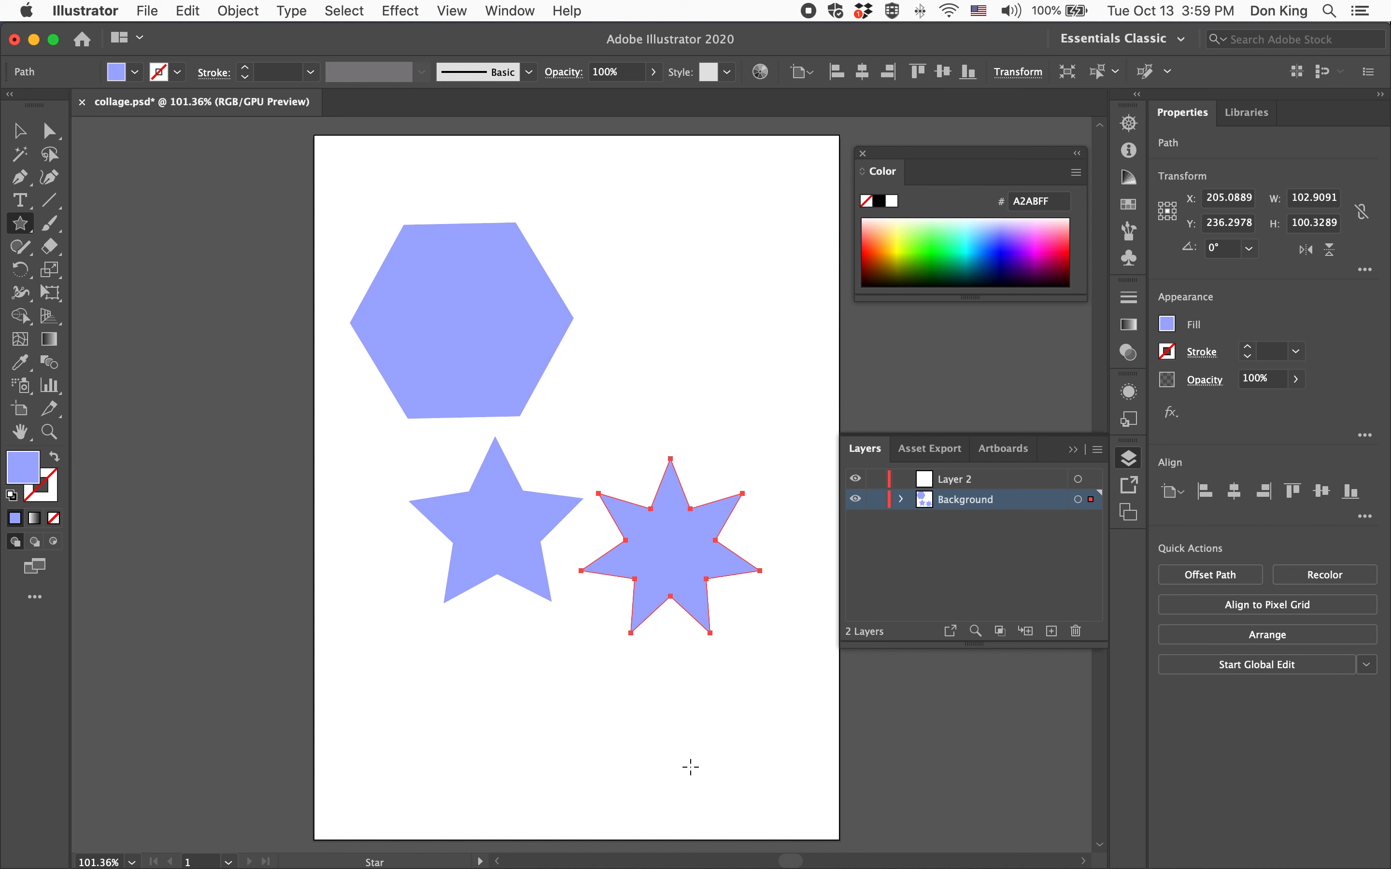
# Give the seven-point star a dark blue 1A00CD stroke
pyautogui.click(20, 131)
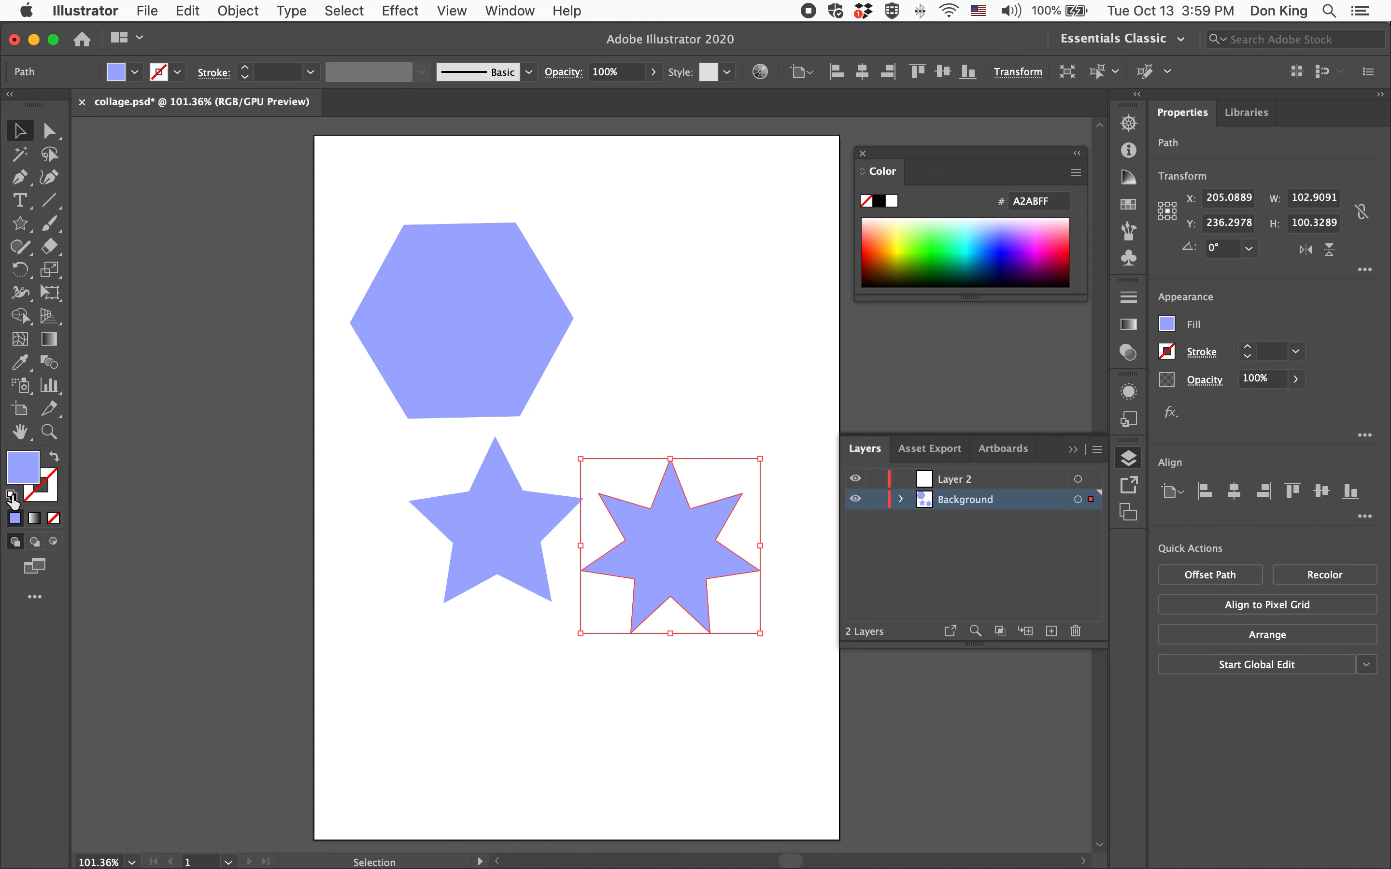
pyautogui.click(44, 498)
pyautogui.click(1005, 257)
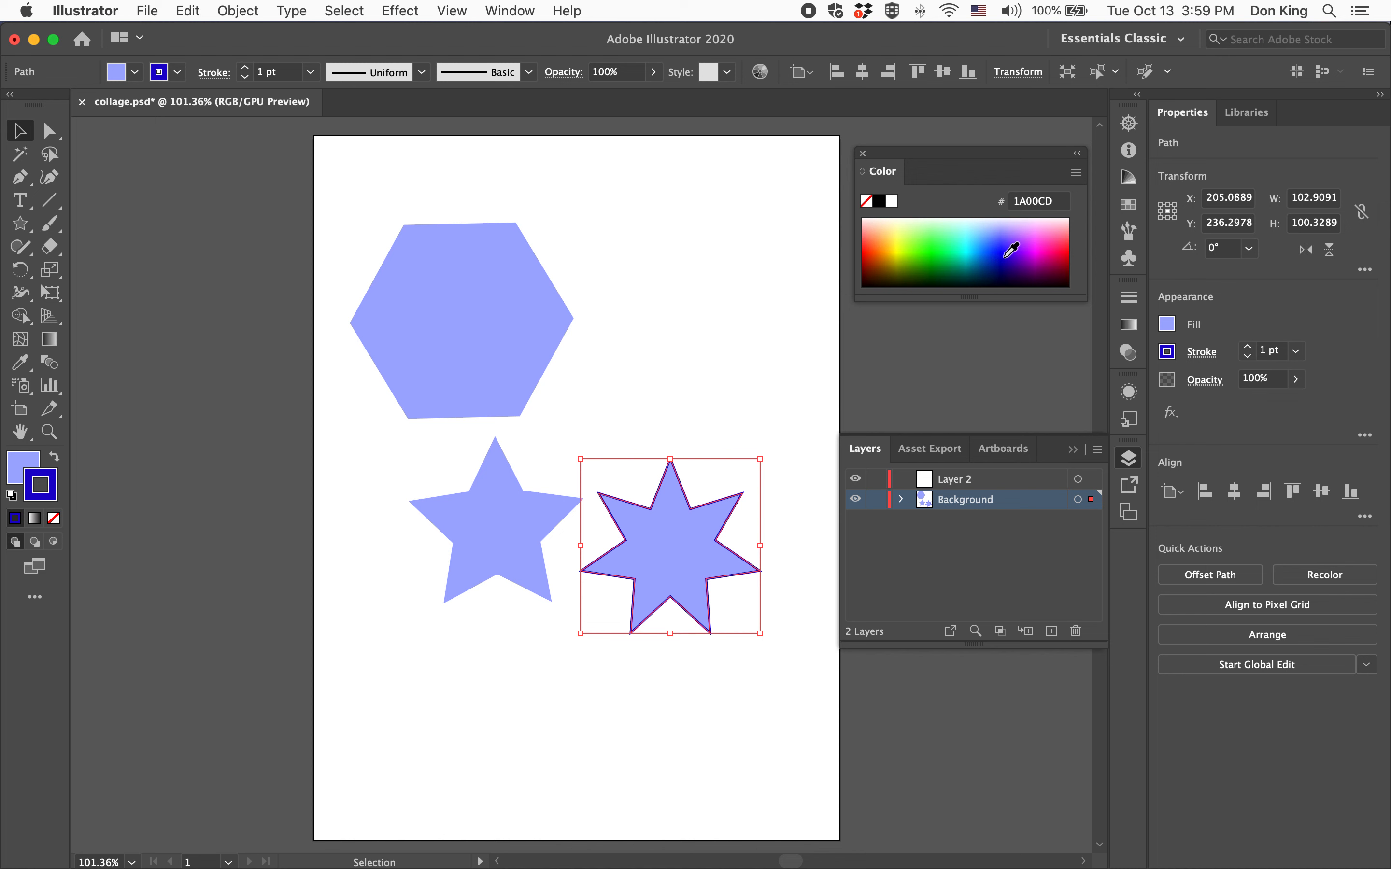
# Examine the seven-point star's stroke up close with the Navigator zoom, then fit the artboard in the window
pyautogui.click(624, 383)
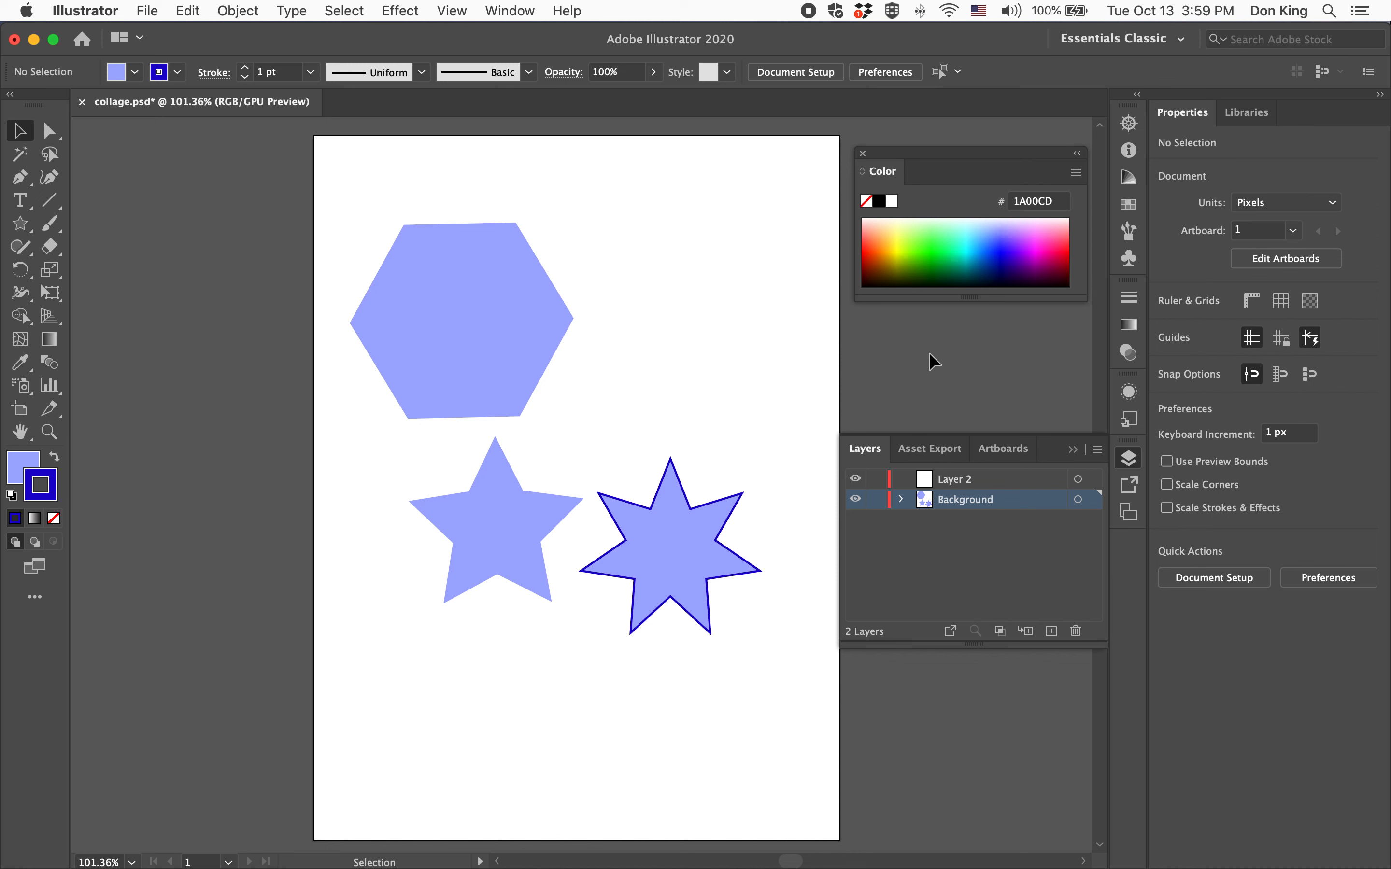
pyautogui.click(666, 557)
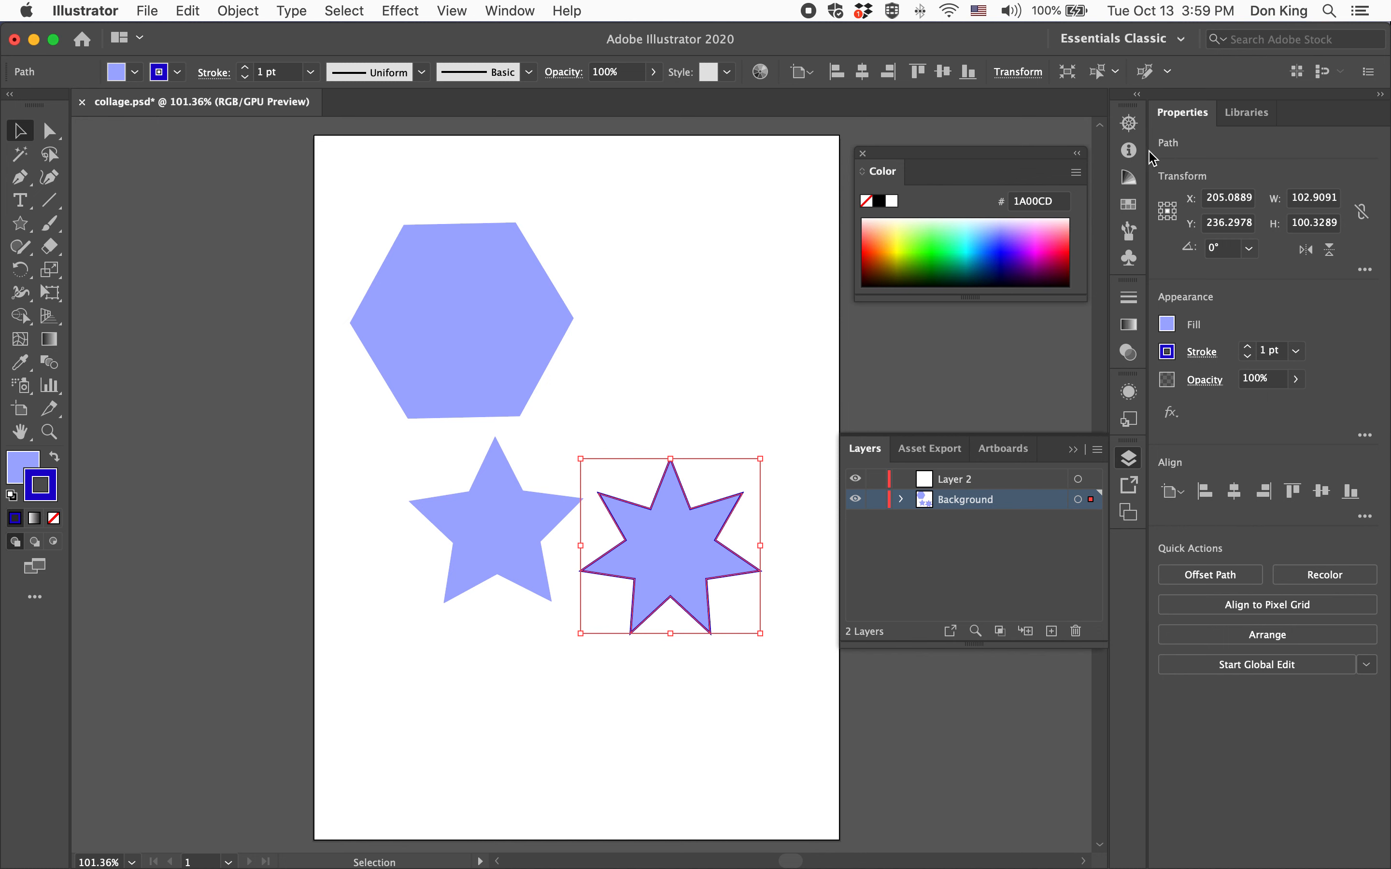
pyautogui.click(1128, 122)
pyautogui.click(994, 239)
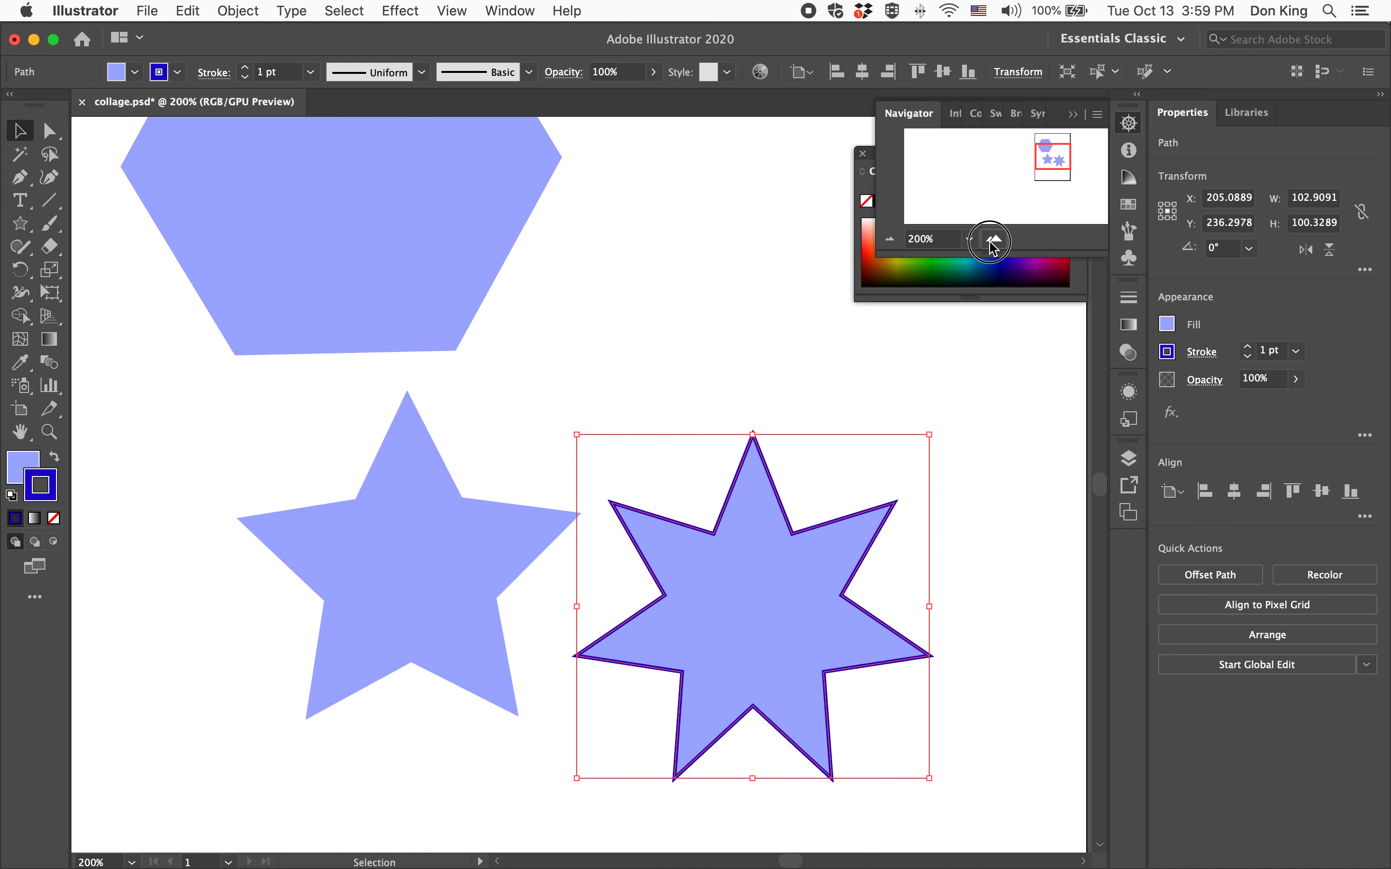
pyautogui.click(994, 238)
pyautogui.click(994, 238)
pyautogui.moveTo(1049, 152)
pyautogui.mouseDown()
pyautogui.moveTo(1058, 161)
pyautogui.moveTo(1052, 152)
pyautogui.mouseUp()
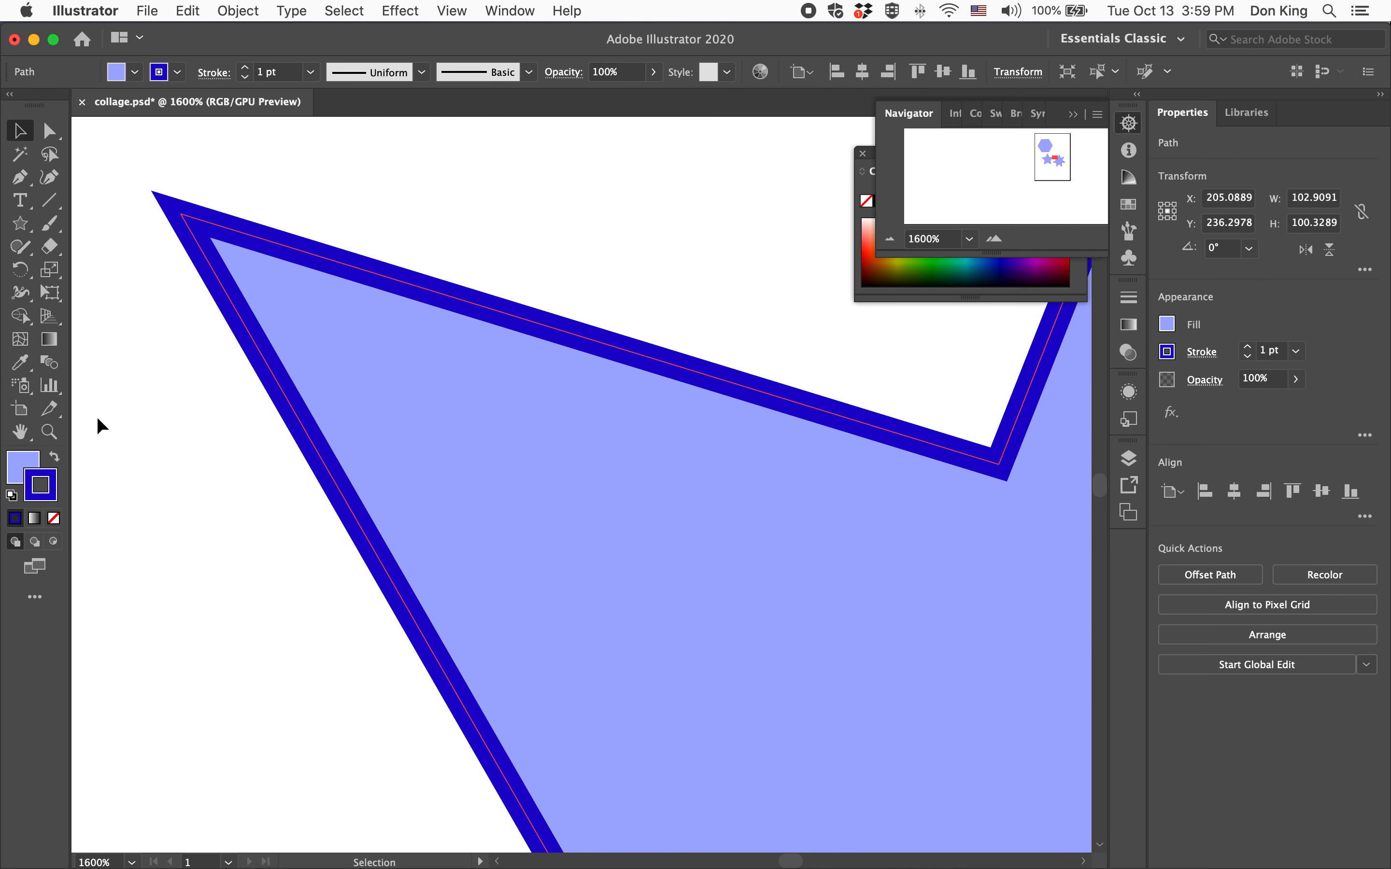
pyautogui.doubleClick(20, 432)
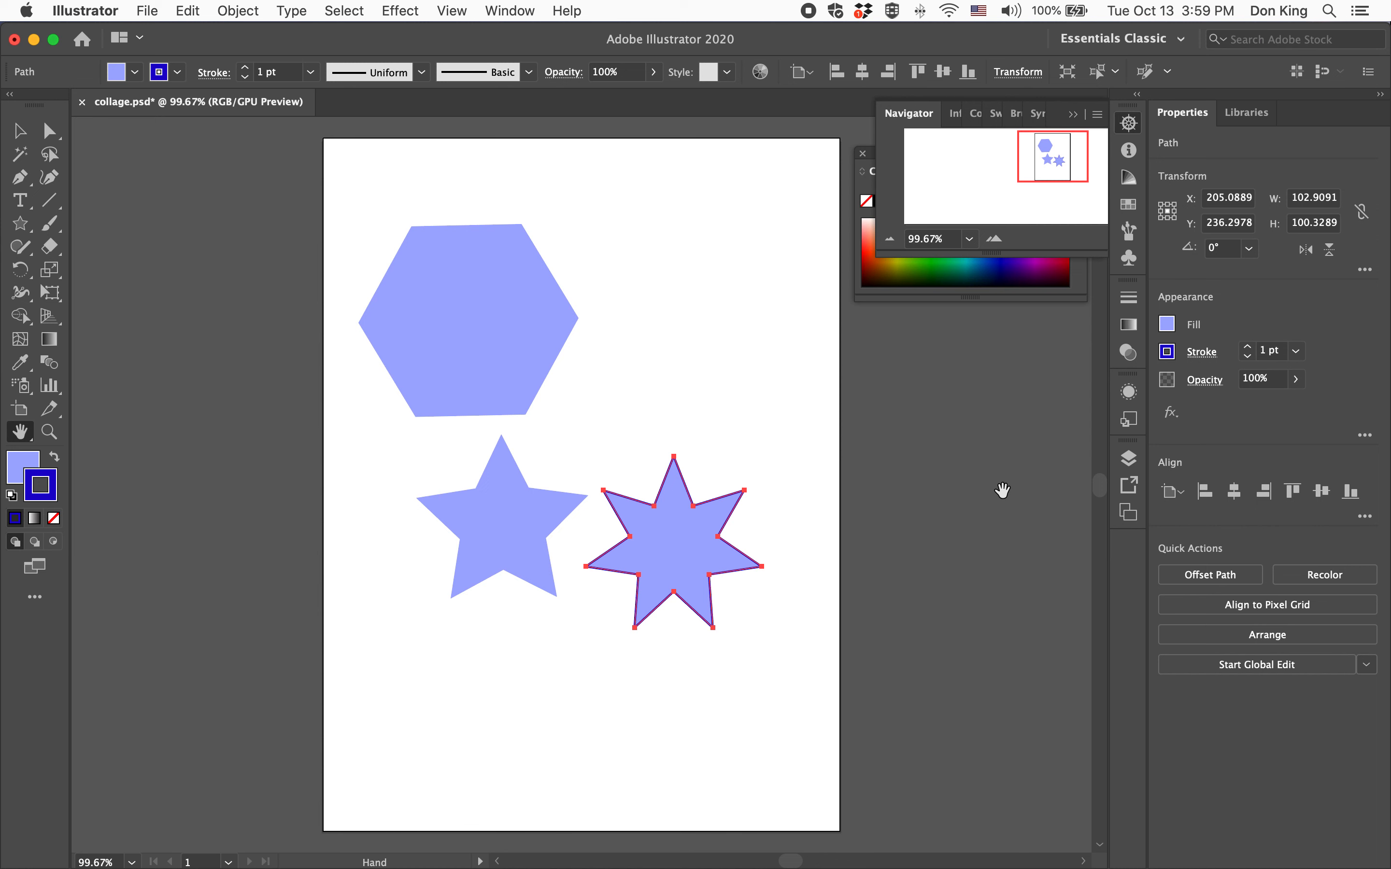
pyautogui.click(1129, 123)
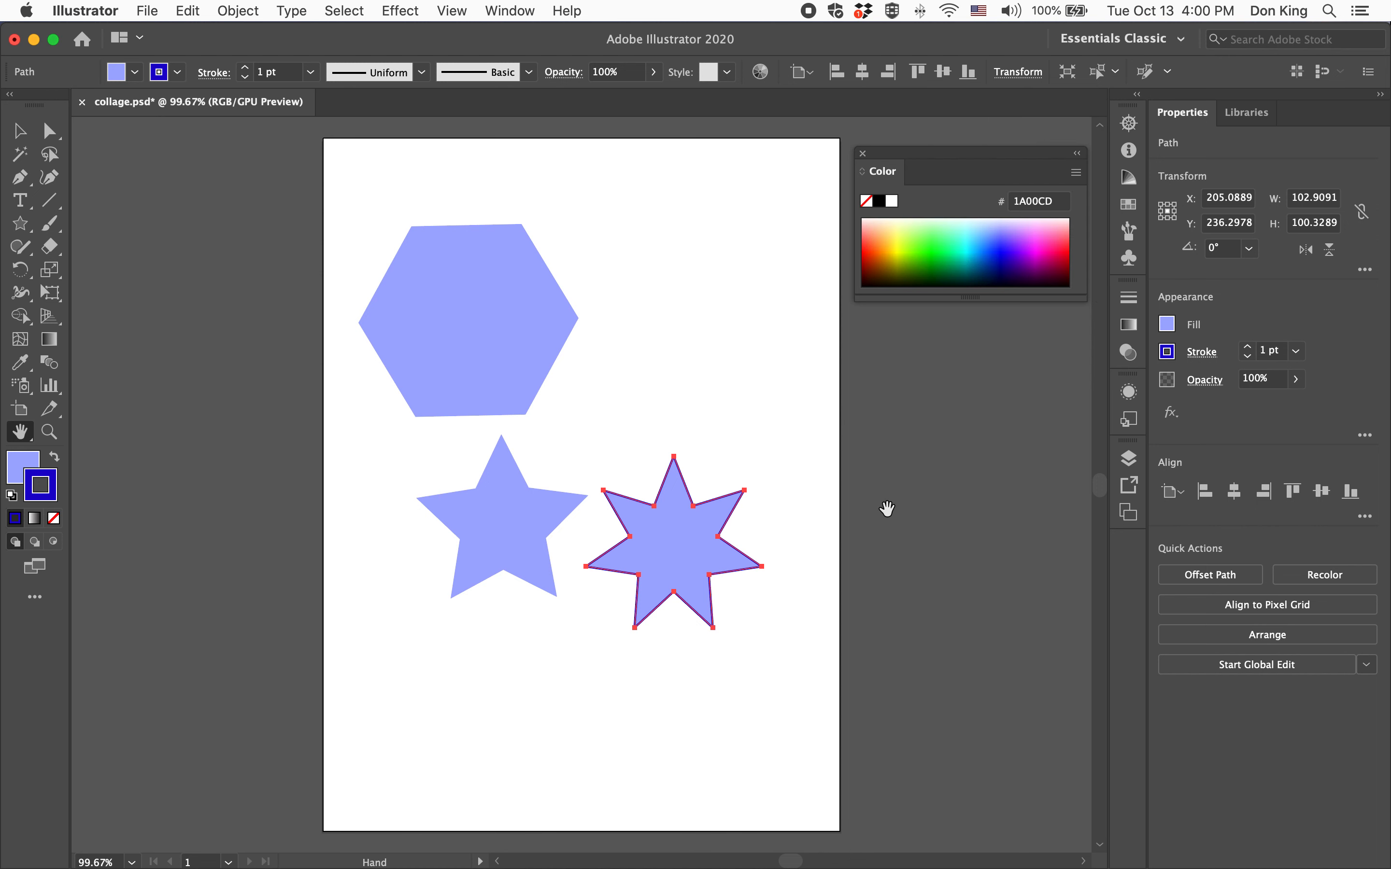
# With Direct Selection, drag the seven-point star's top anchor far upward to lengthen that point
pyautogui.click(51, 132)
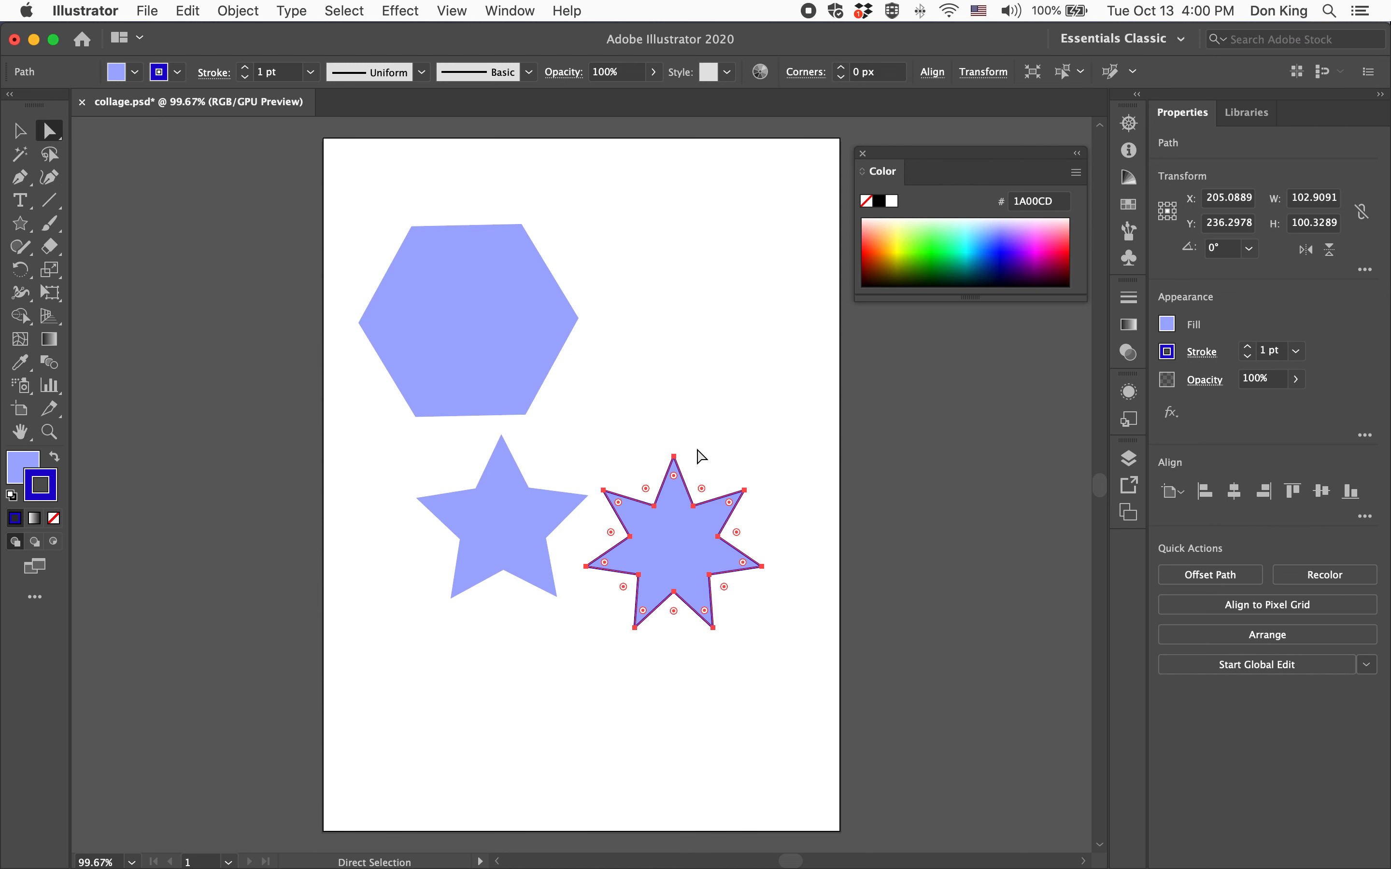
pyautogui.click(674, 455)
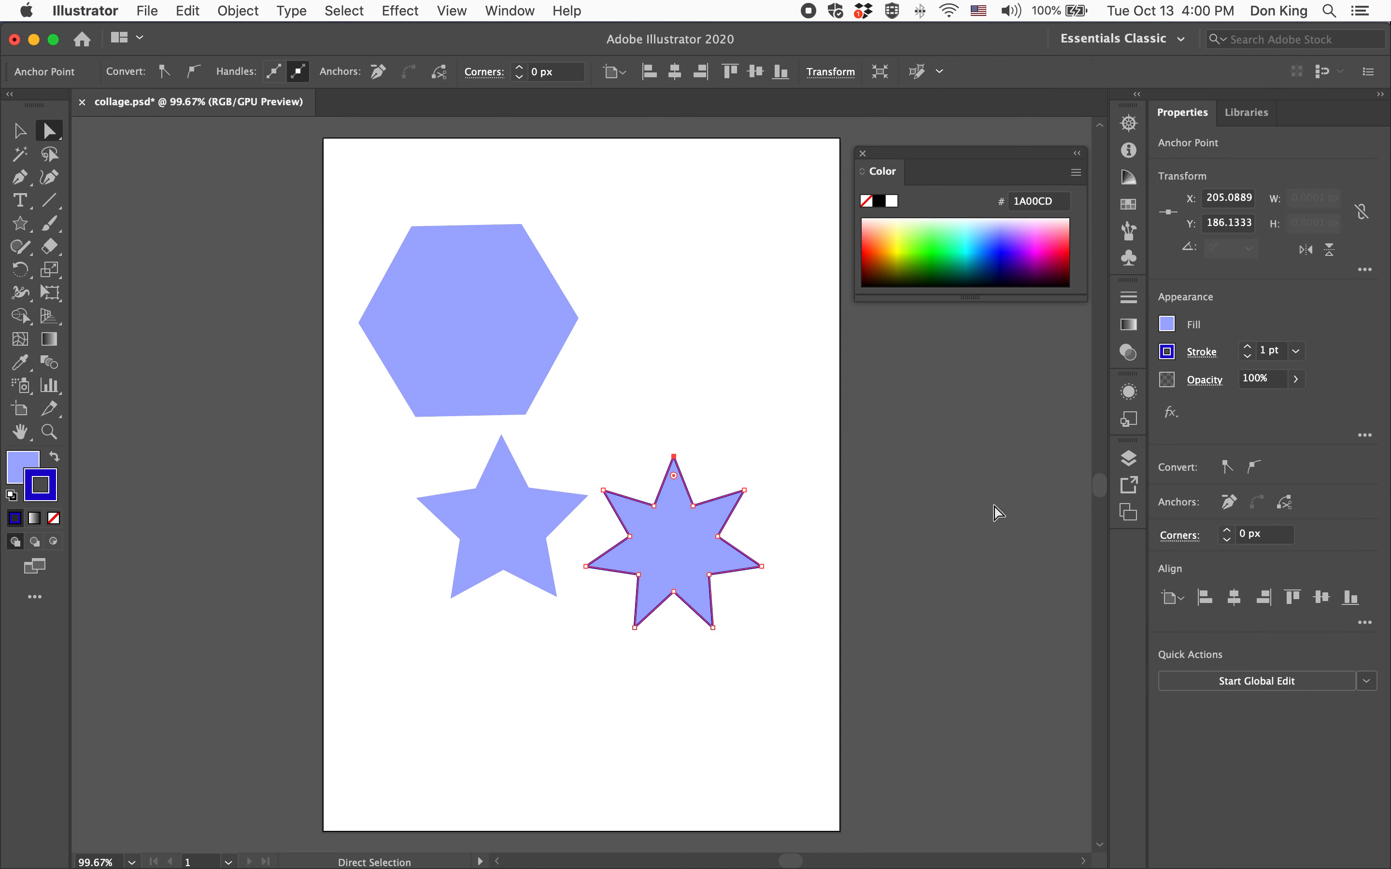
pyautogui.moveTo(673, 456); pyautogui.dragTo(677, 274)
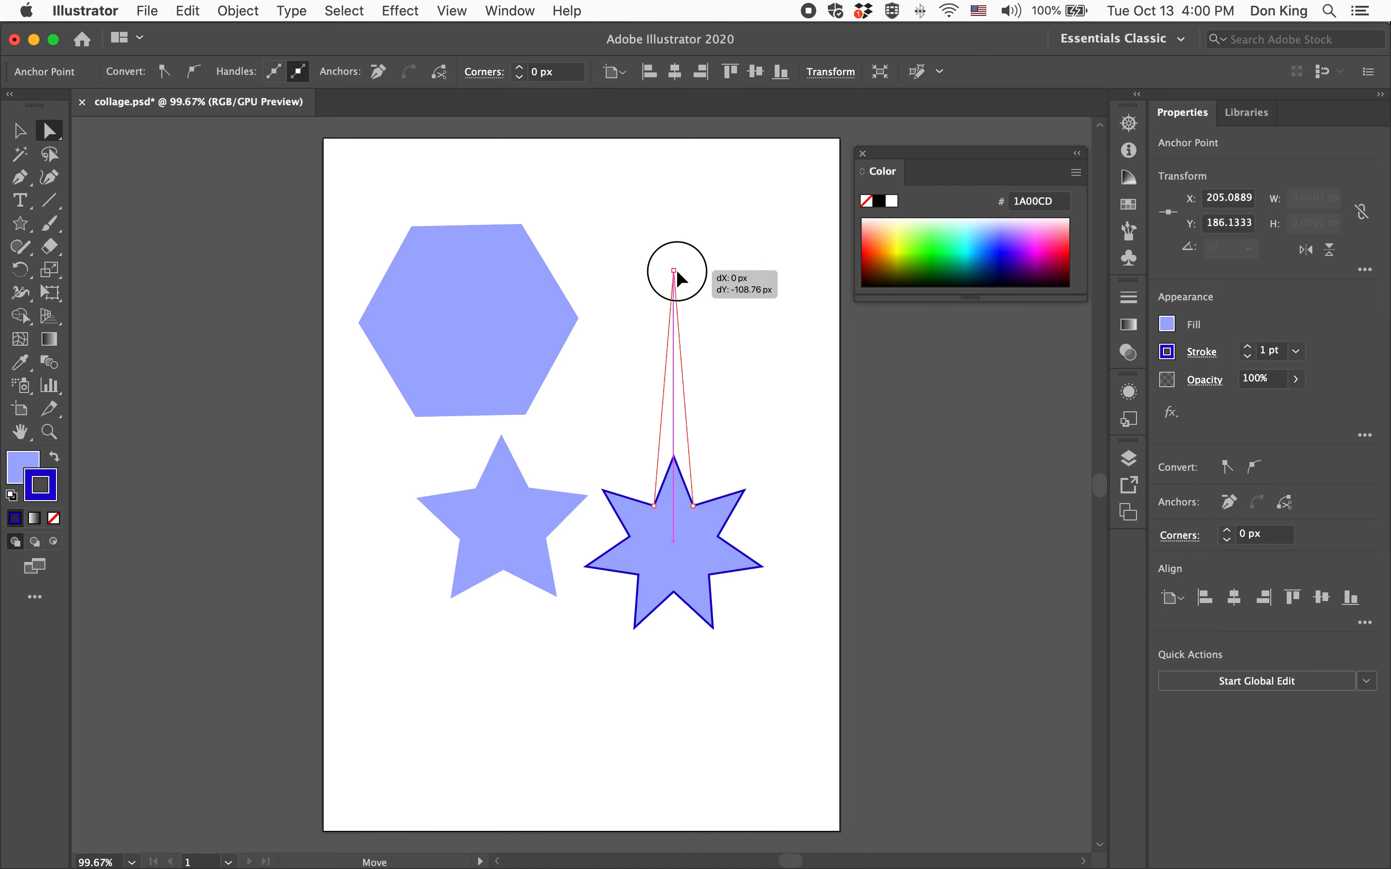
pyautogui.moveTo(677, 271); pyautogui.dragTo(676, 270)
pyautogui.moveTo(676, 270); pyautogui.dragTo(673, 187)
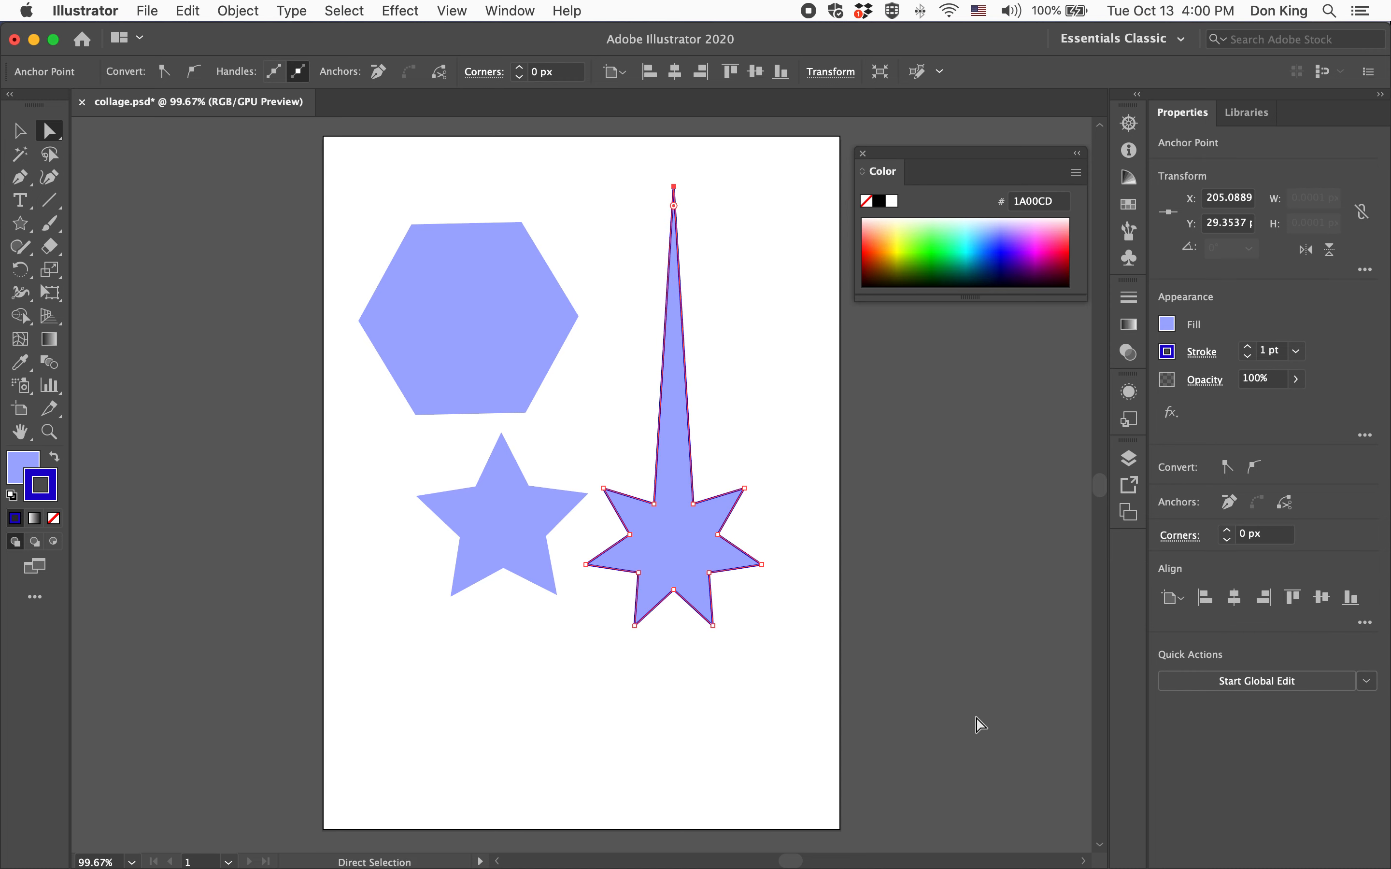
# Pull the star's upper-right point outward and its lower-left point down and outward
pyautogui.click(744, 489)
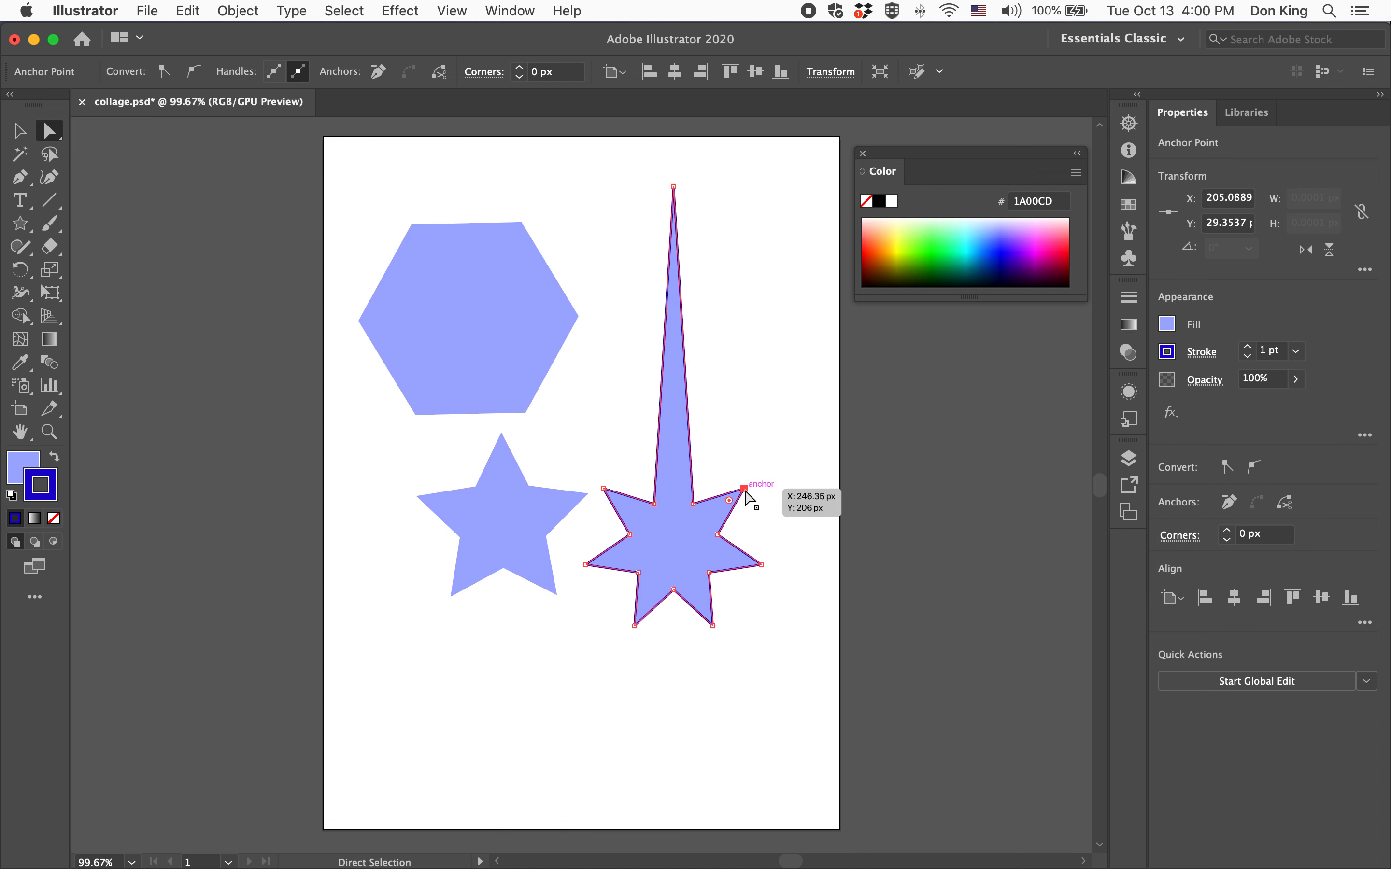
pyautogui.moveTo(746, 489); pyautogui.dragTo(779, 458)
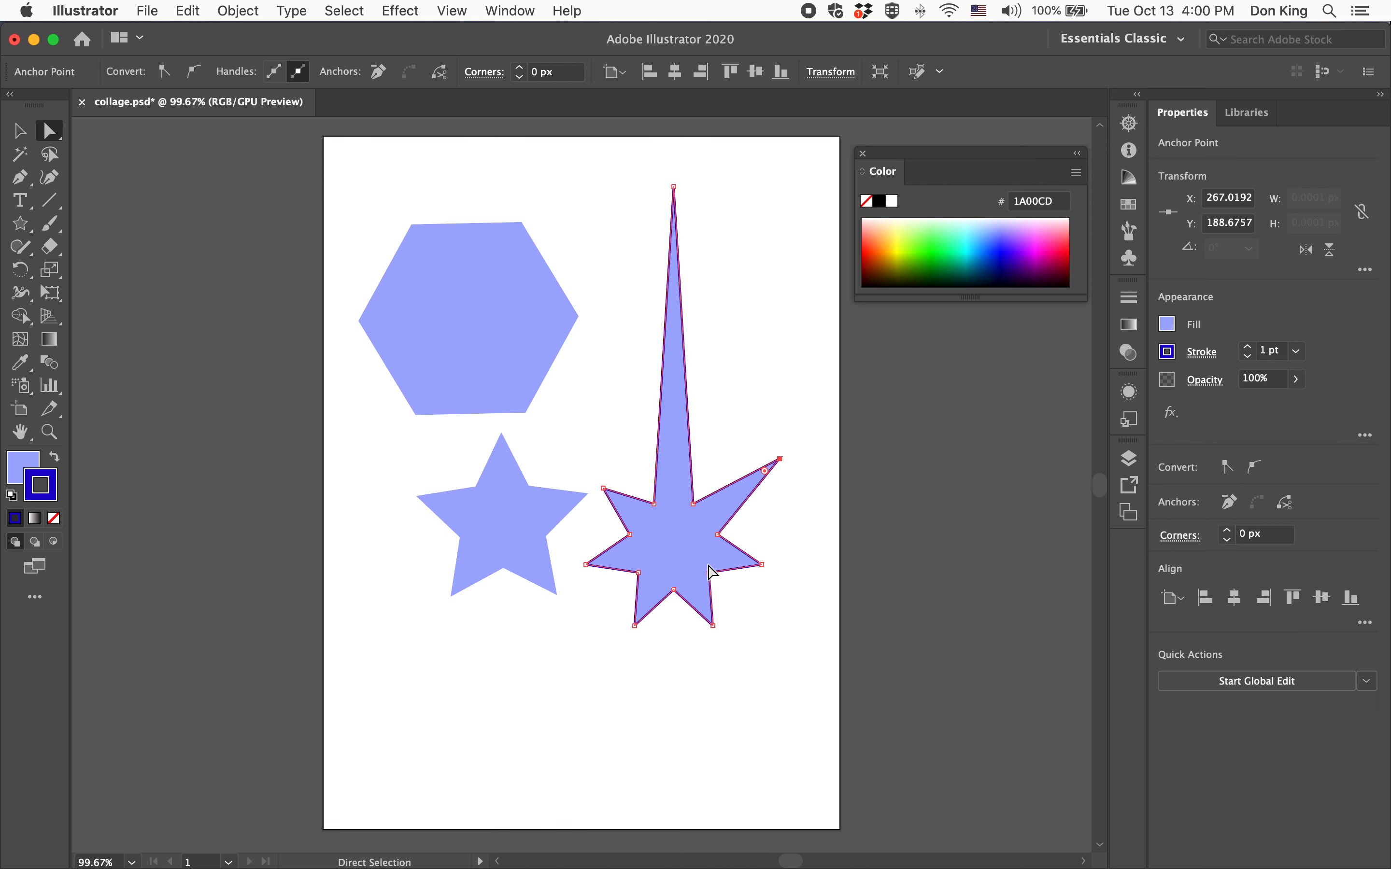
pyautogui.moveTo(634, 627); pyautogui.dragTo(585, 722)
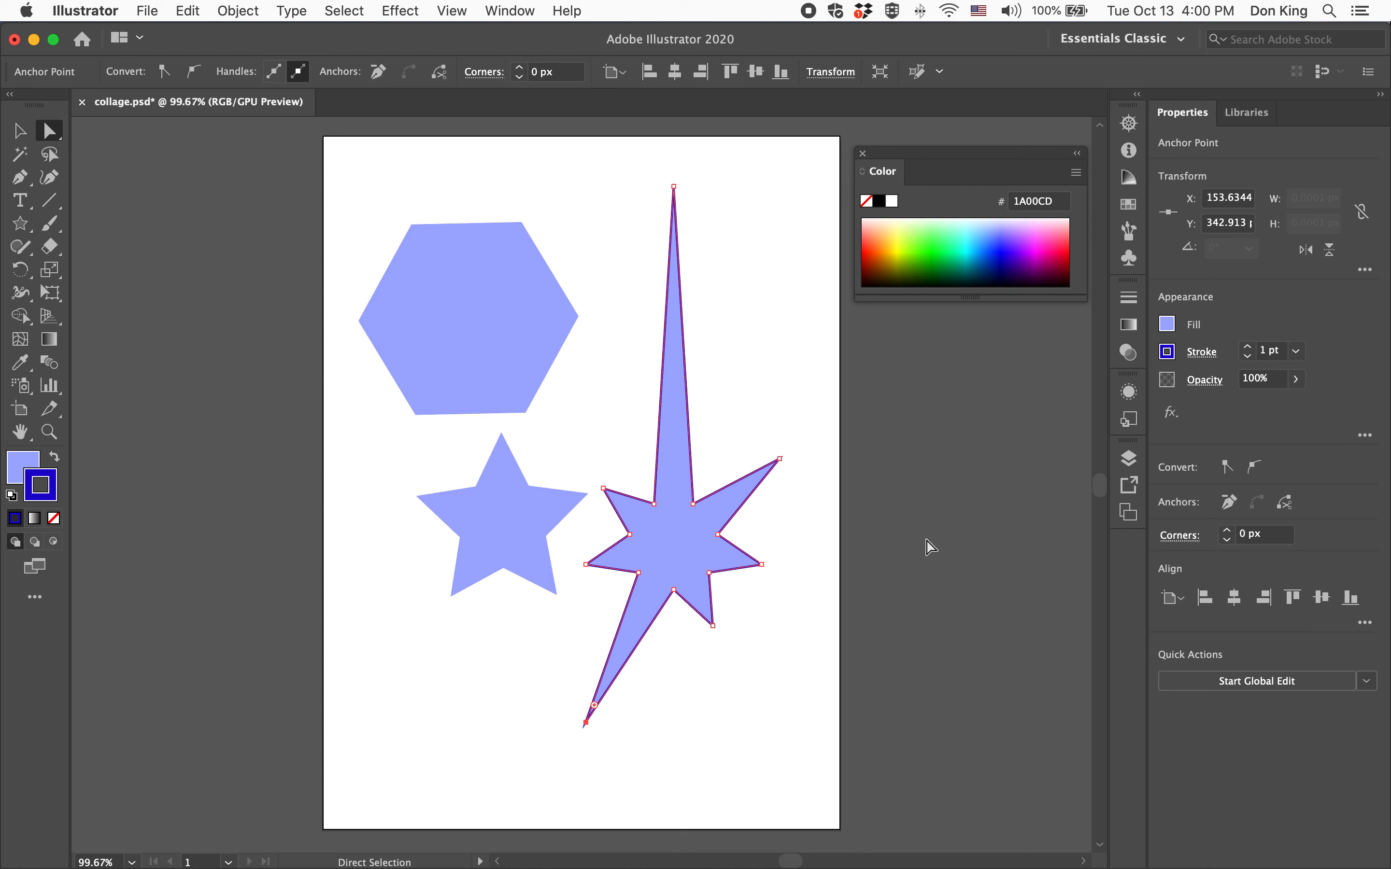
# Convert the star's upper-right anchor to smooth and drag its handle to round that point
pyautogui.click(779, 459)
pyautogui.click(194, 72)
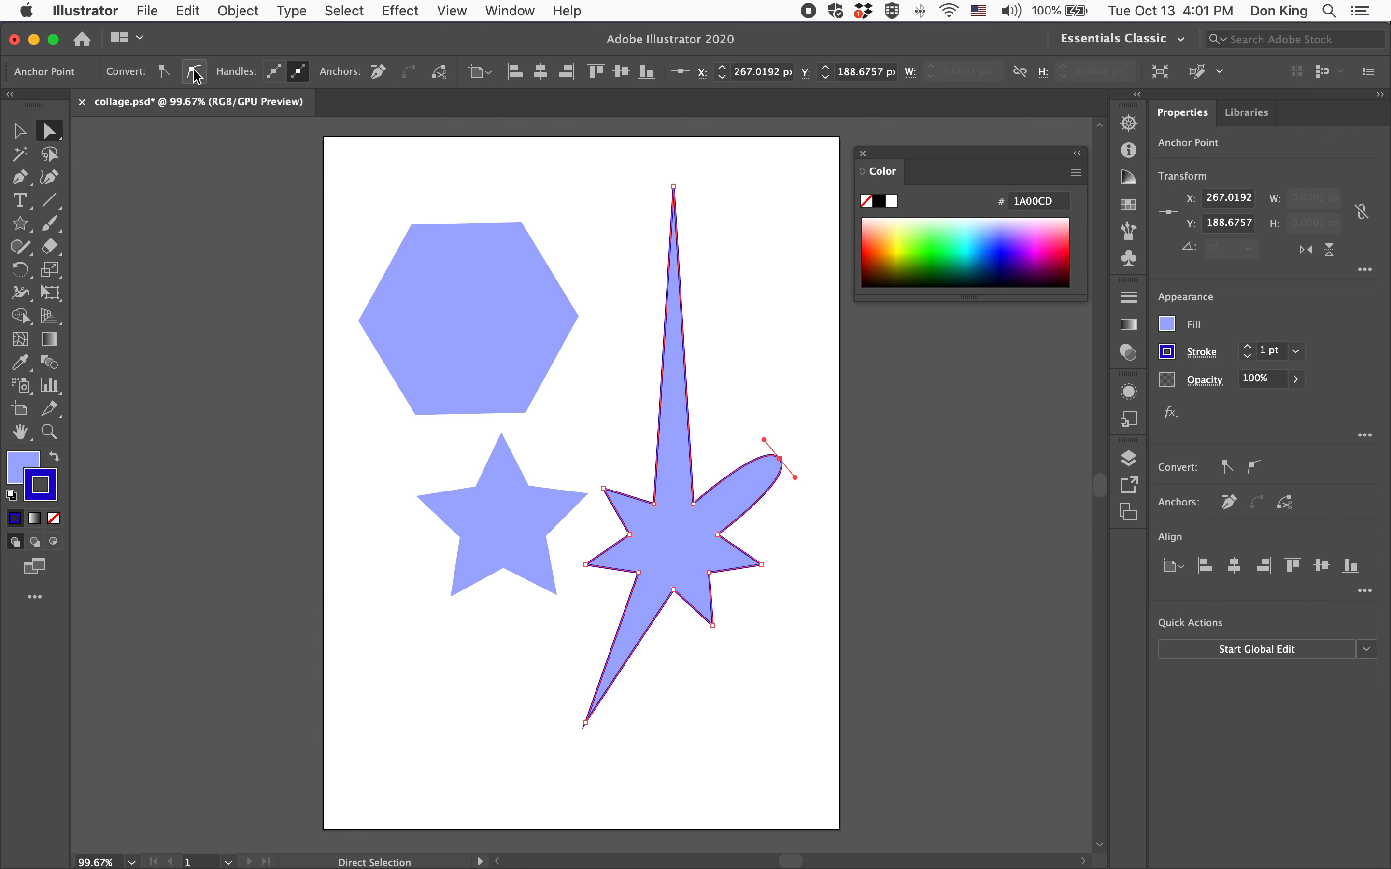
pyautogui.moveTo(796, 477); pyautogui.dragTo(839, 525)
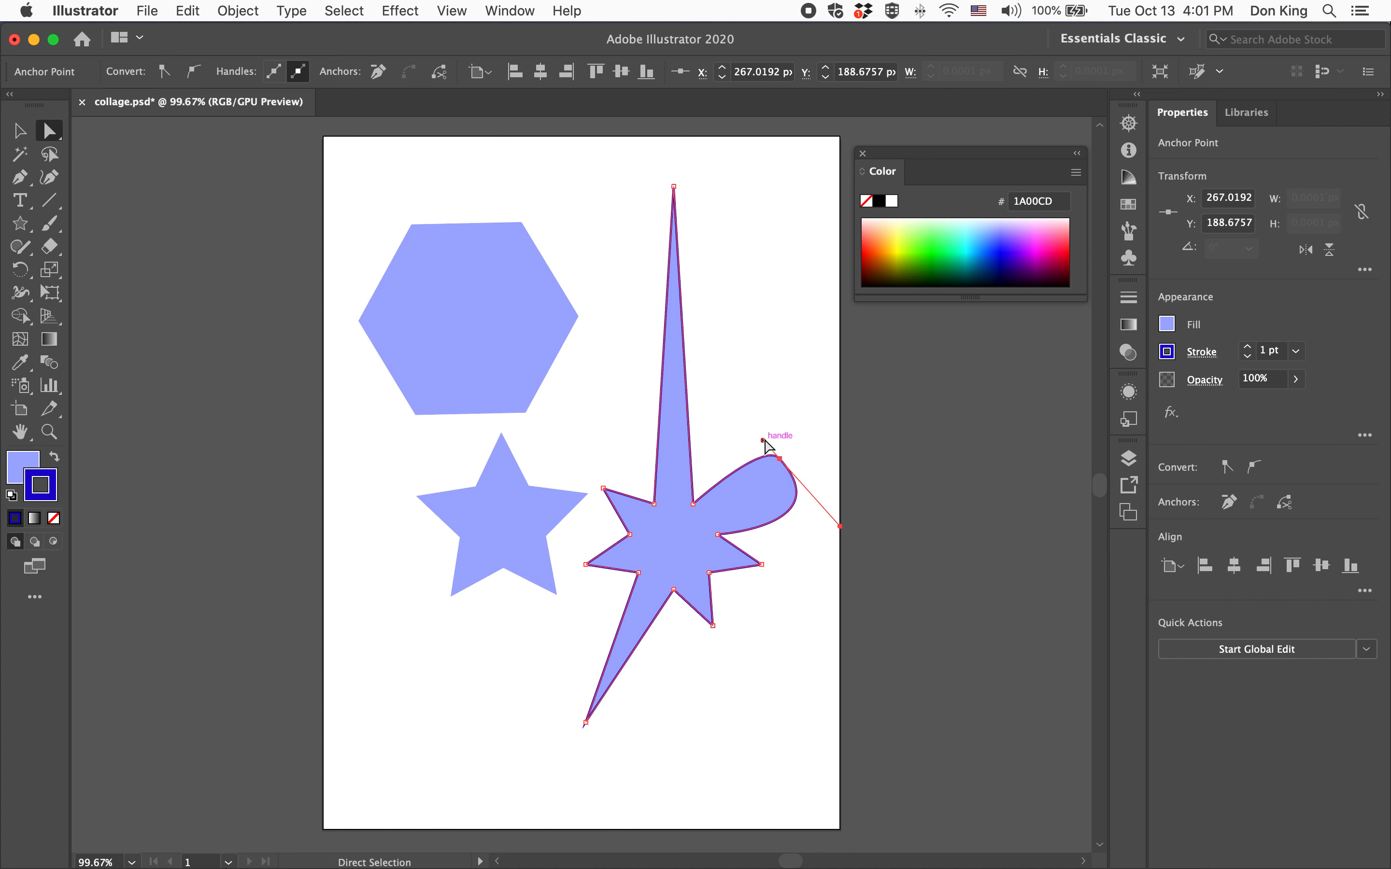
# Drag the rounded point's upper handle up and to the left to reshape its curve, then deselect
pyautogui.moveTo(763, 441); pyautogui.dragTo(720, 397)
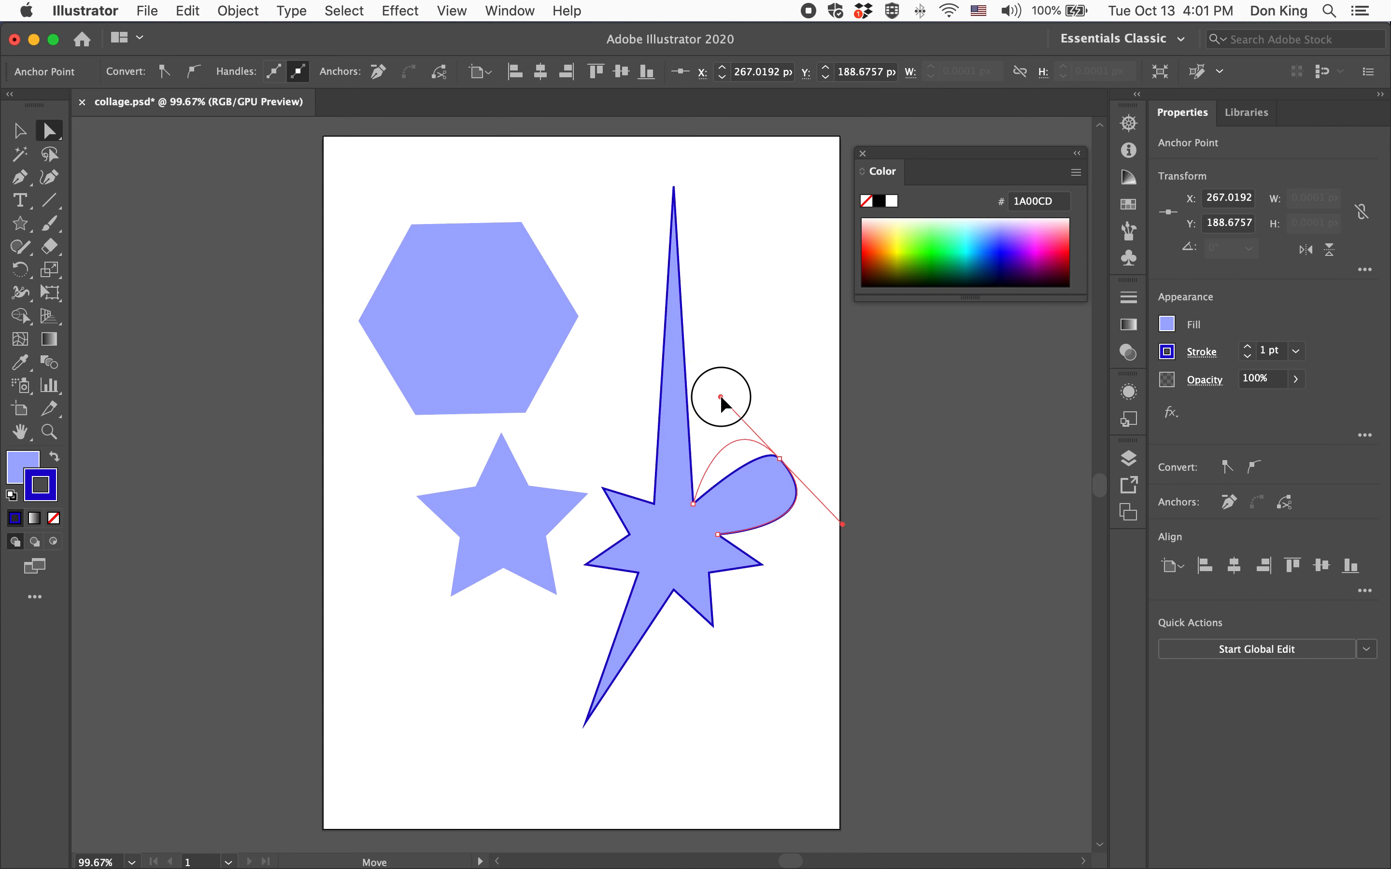
pyautogui.click(915, 598)
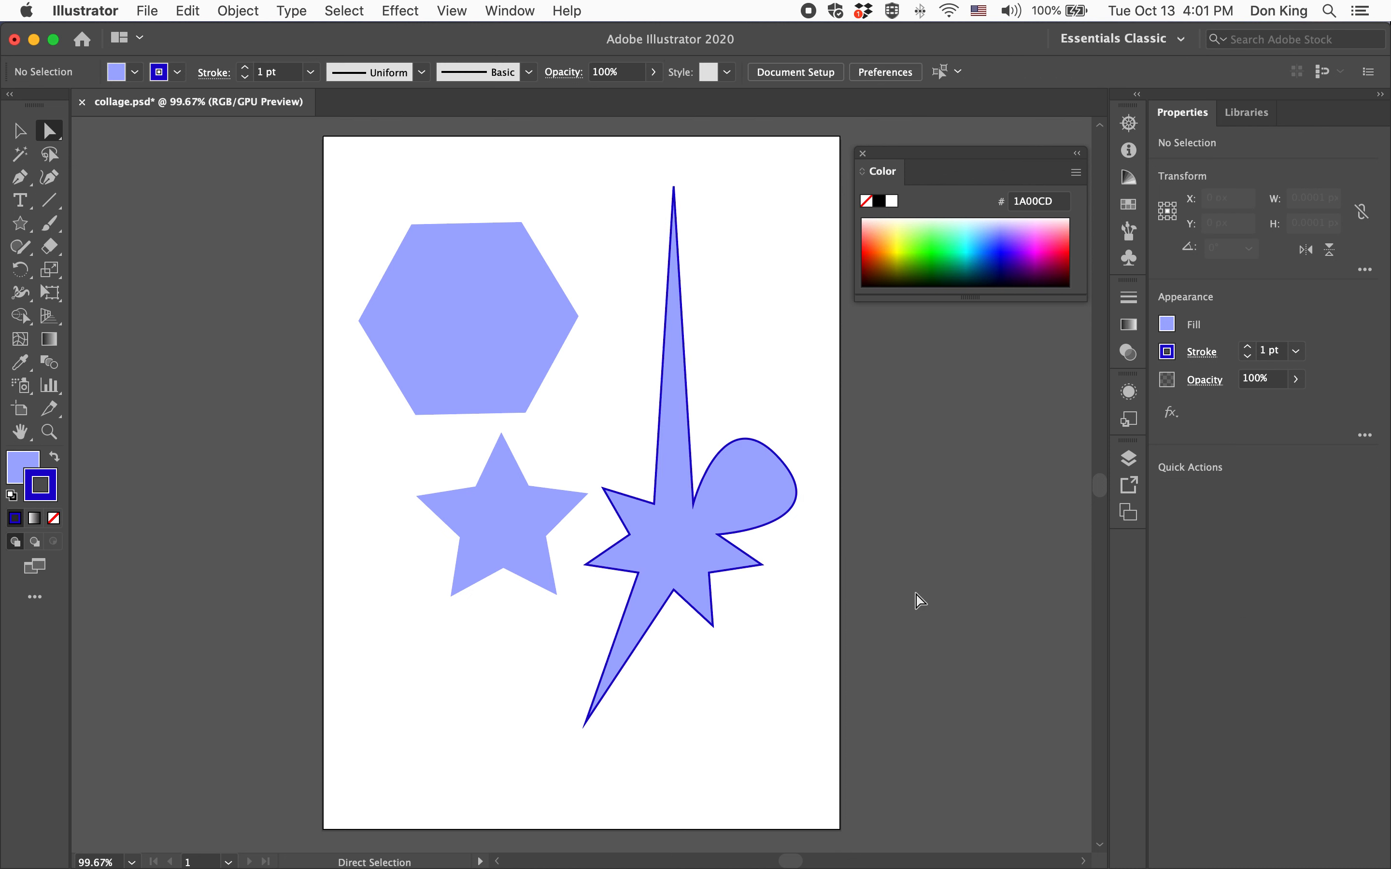
# Add an anchor point on the rounded lobe's curved edge with the Add Anchor Point tool, dismissing the warning permanently
pyautogui.click(13, 177)
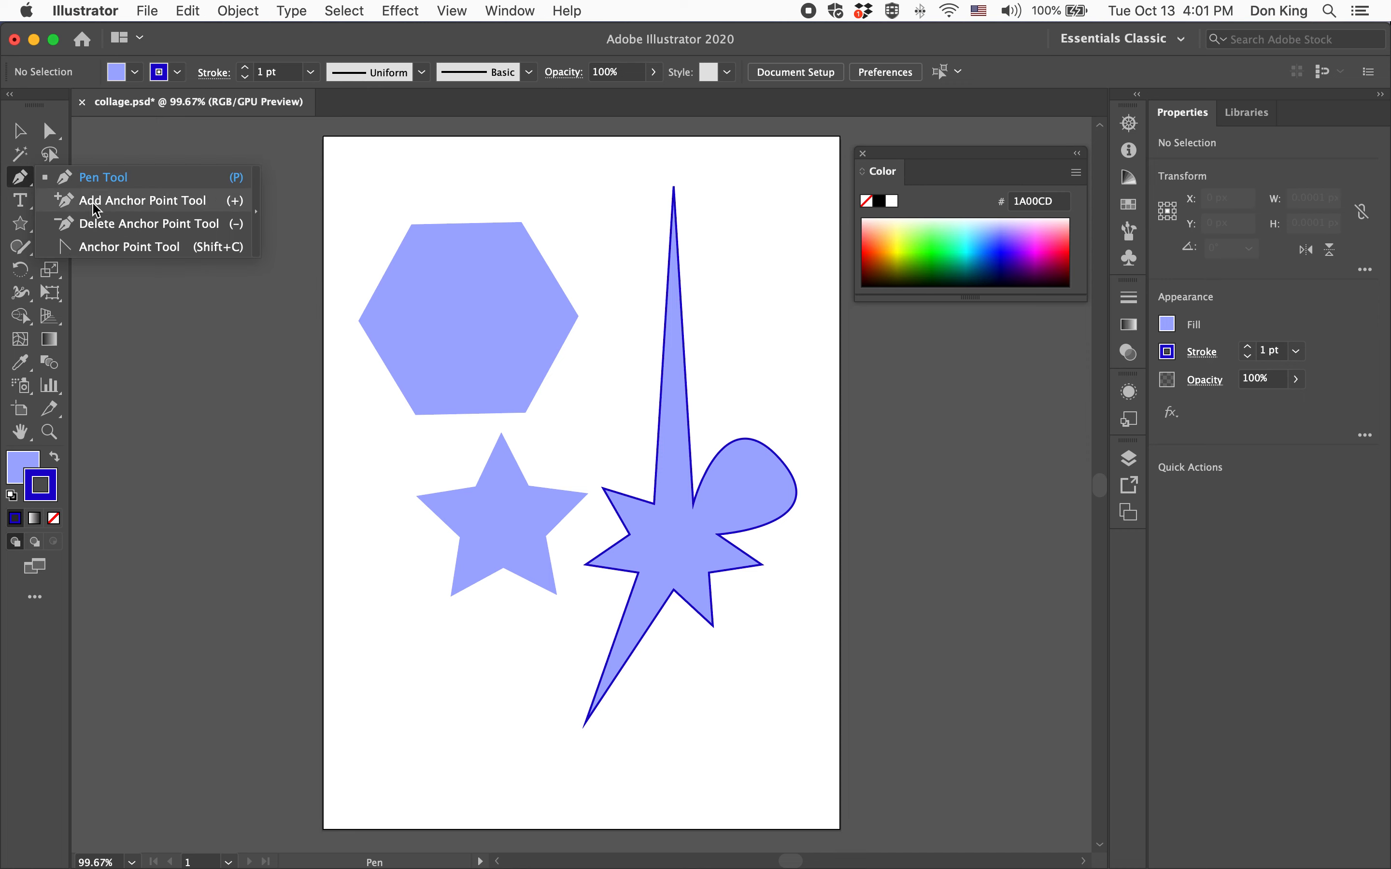
pyautogui.click(95, 207)
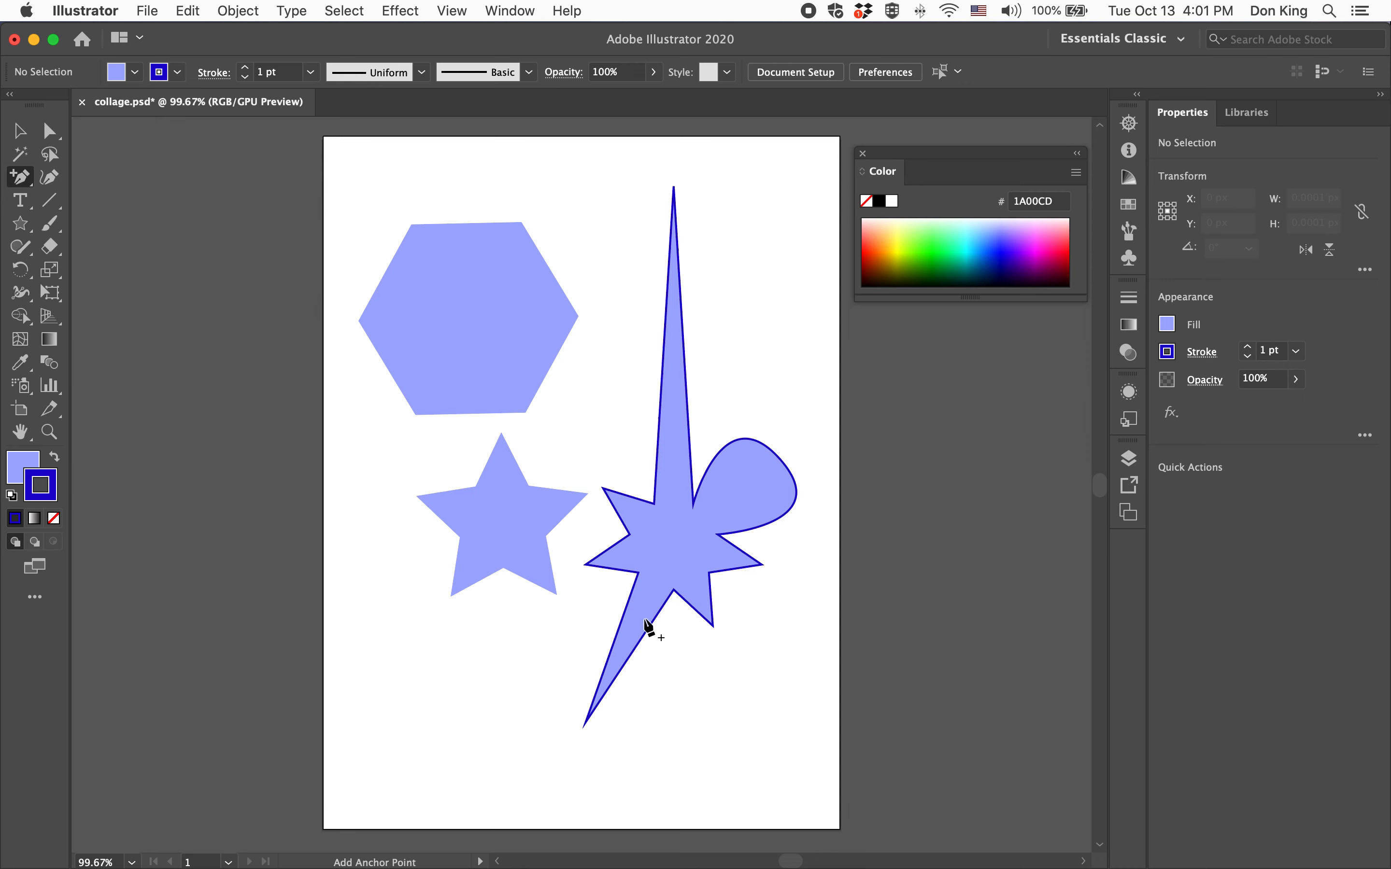
pyautogui.click(778, 464)
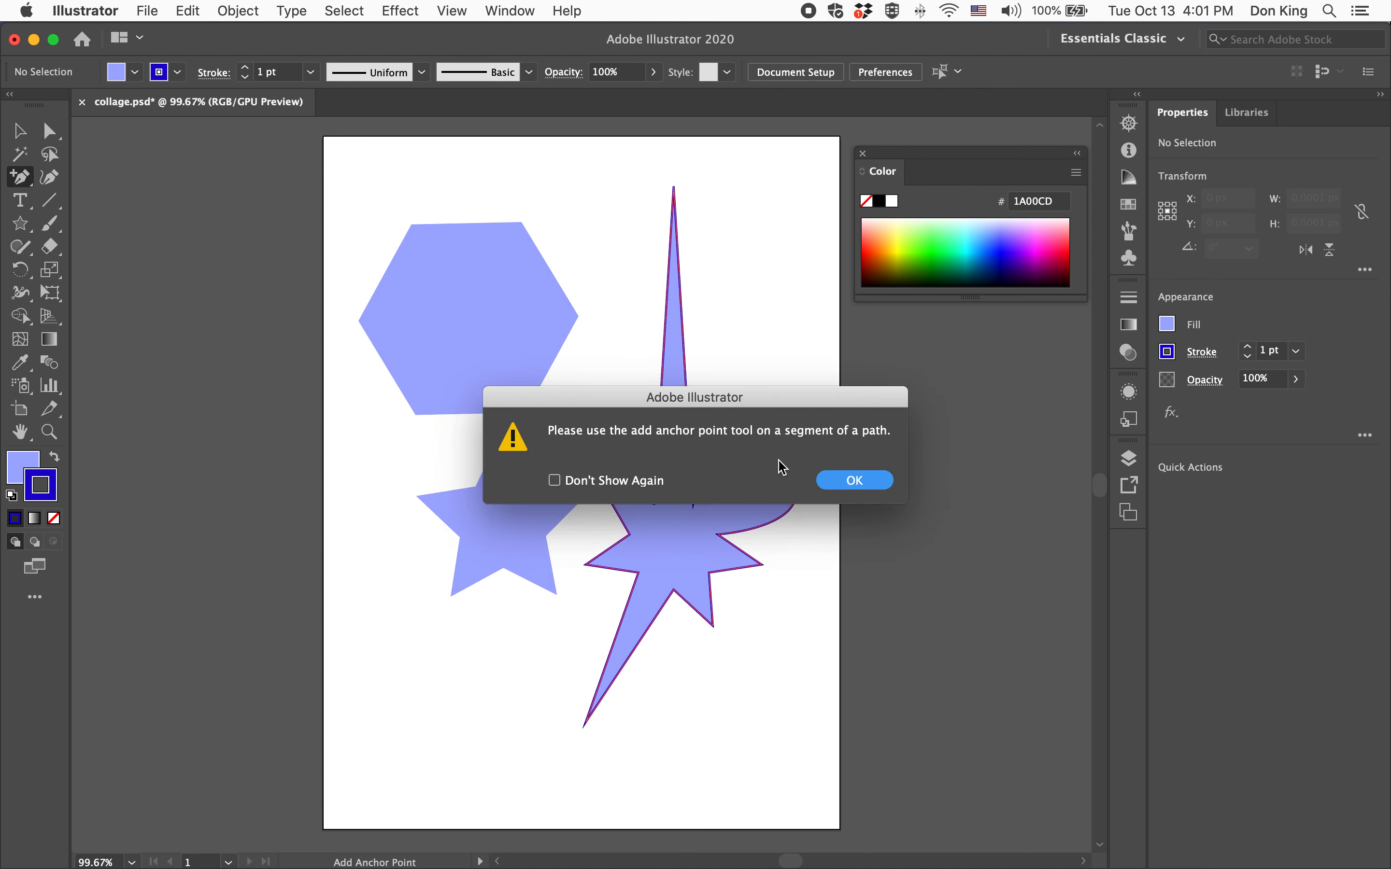
pyautogui.click(554, 480)
pyautogui.click(854, 480)
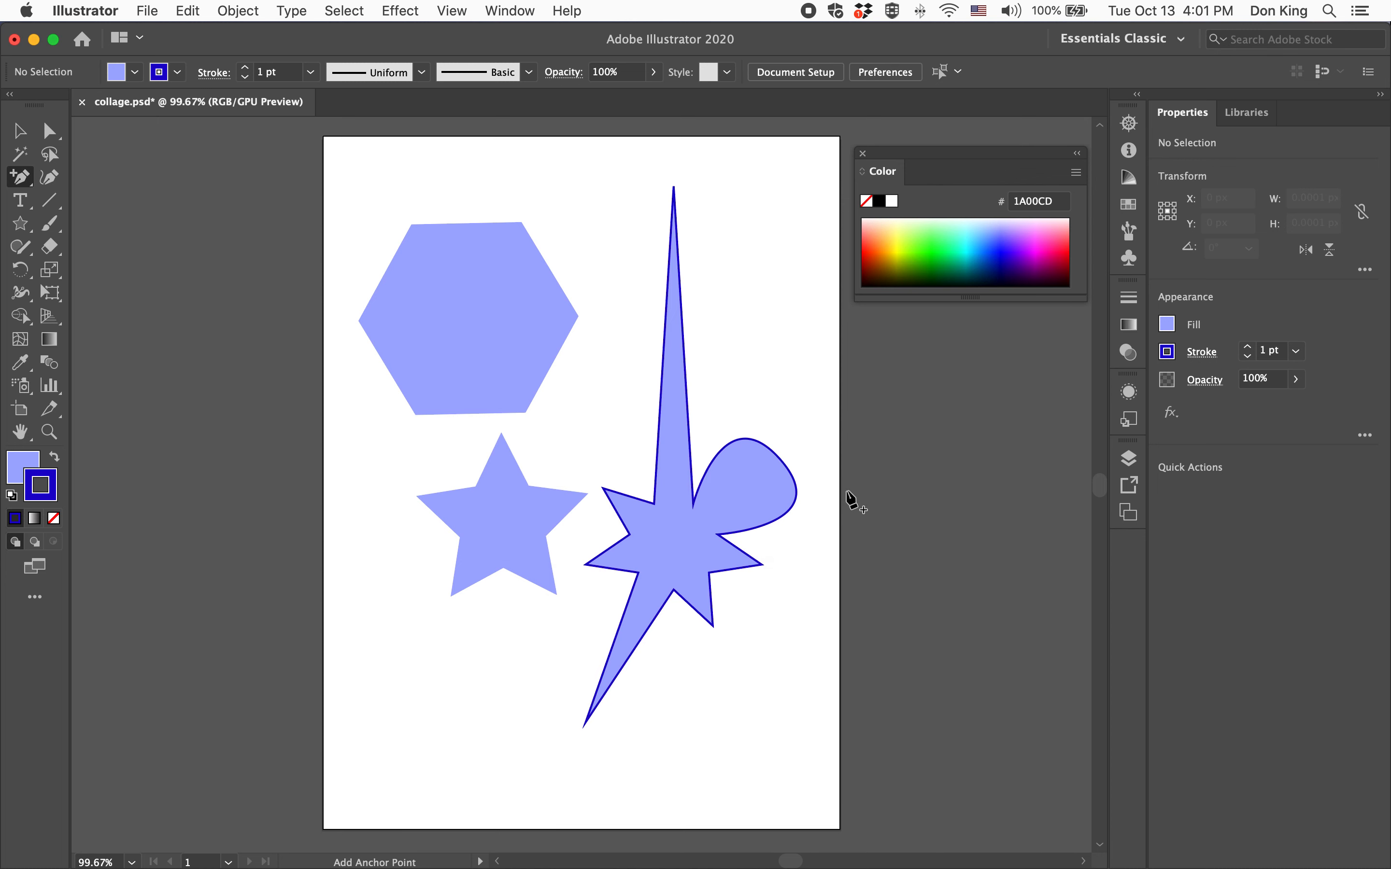
pyautogui.click(787, 469)
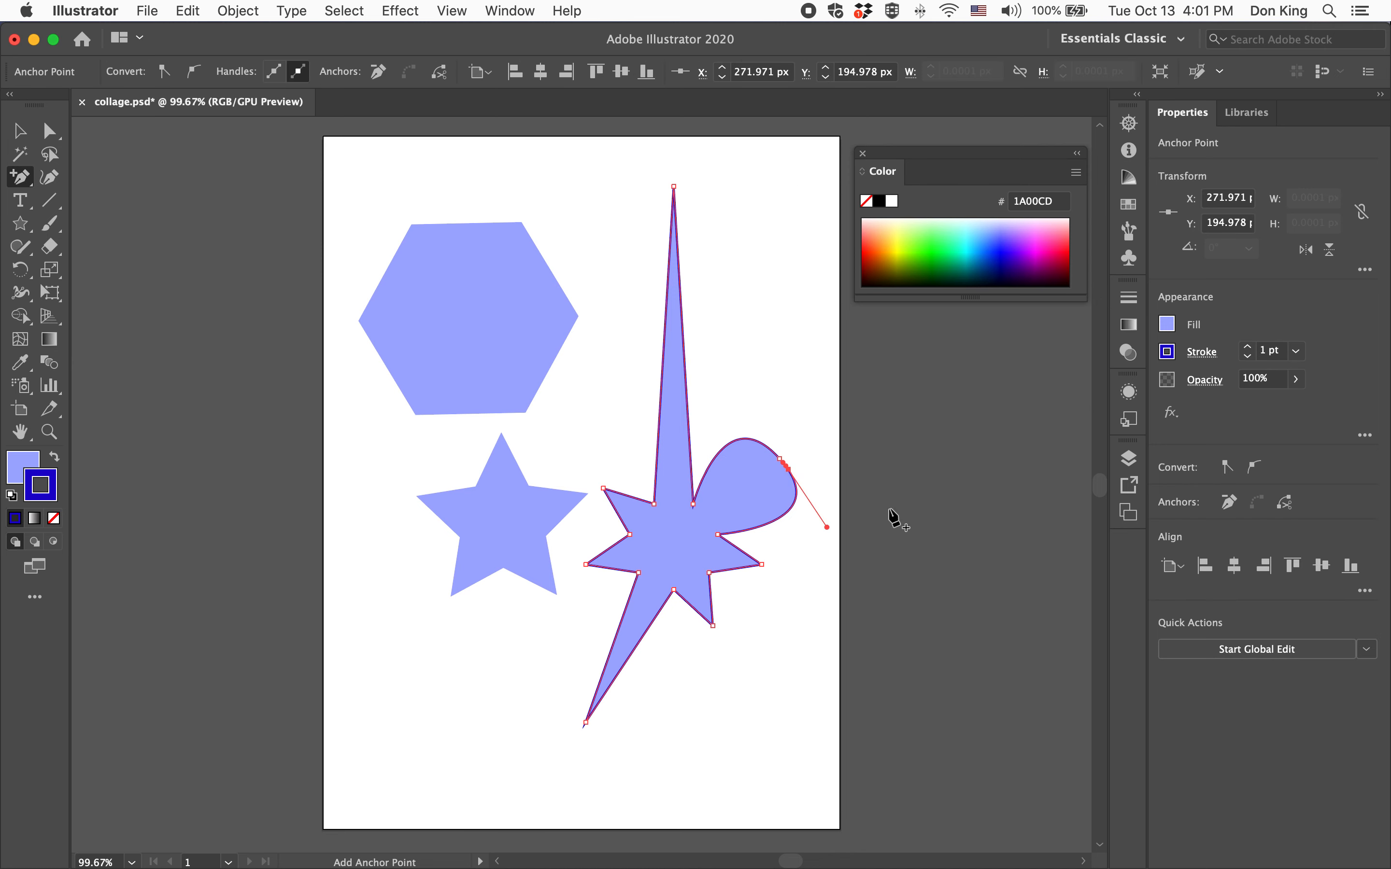
# With Direct Selection, drag the new anchor up and outward and pull its handle down to form a small point
pyautogui.press('a')
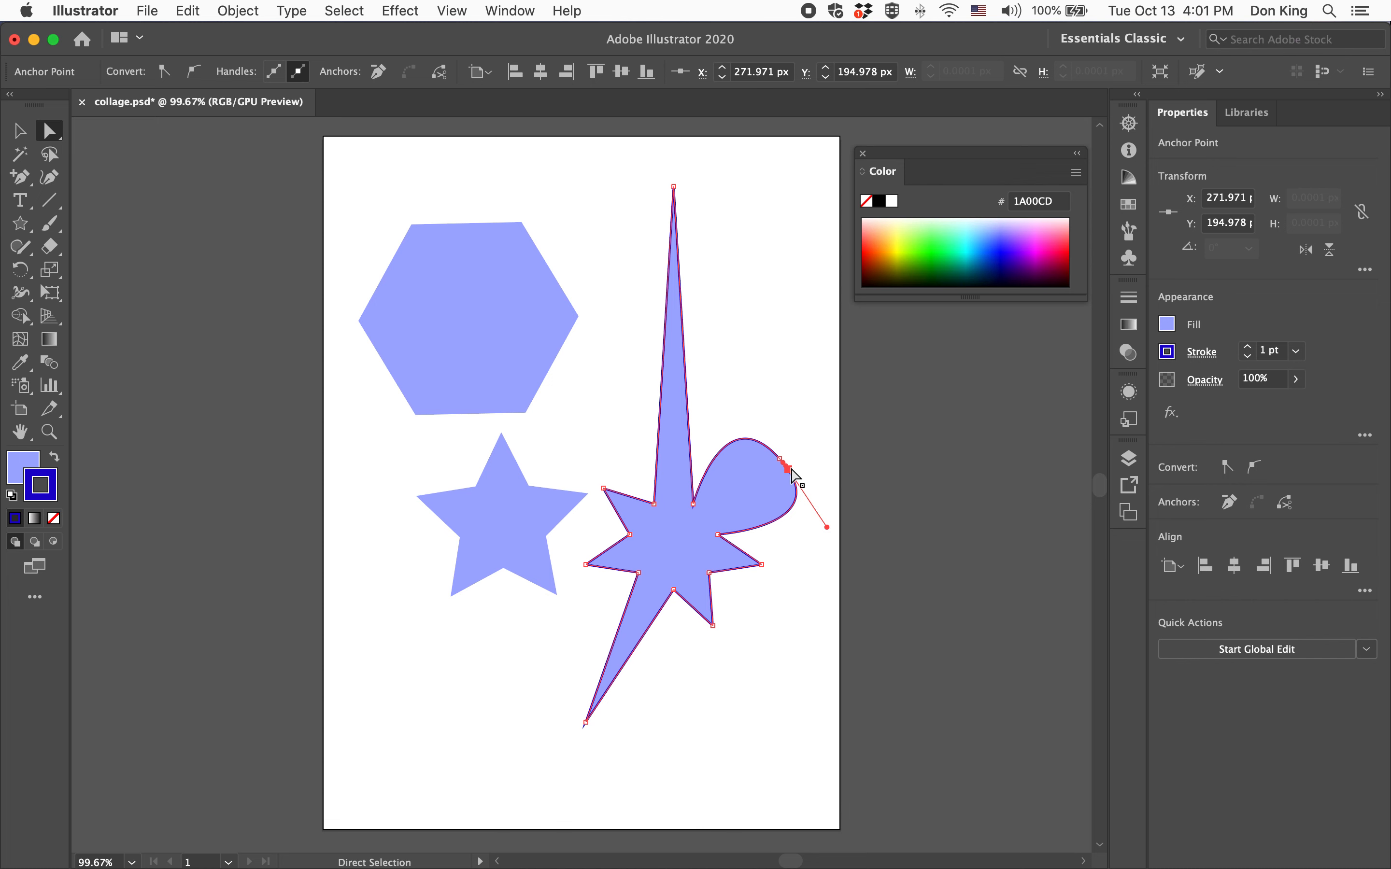
pyautogui.moveTo(790, 474); pyautogui.dragTo(809, 458)
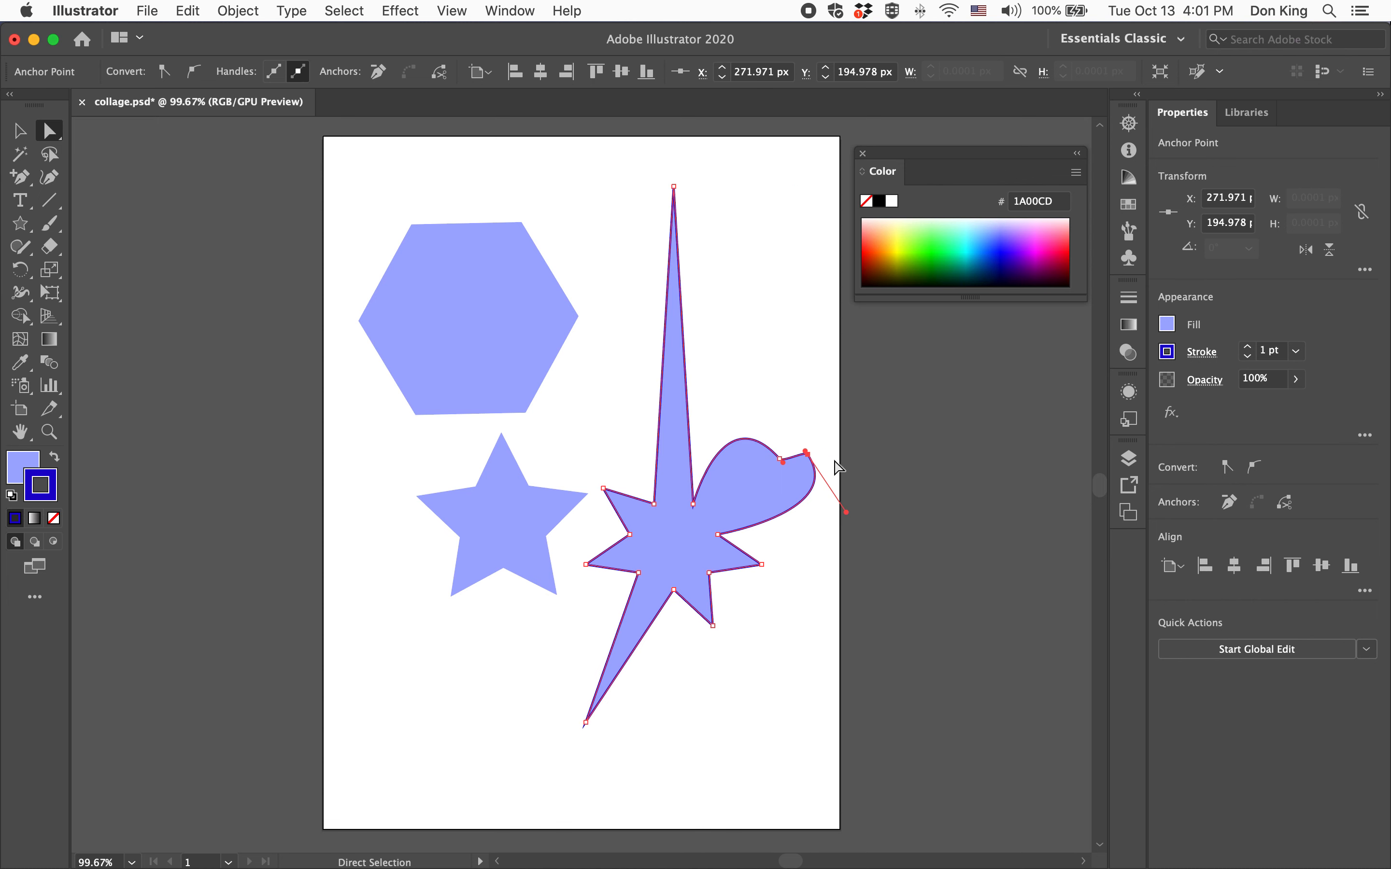
pyautogui.moveTo(846, 512); pyautogui.dragTo(864, 559)
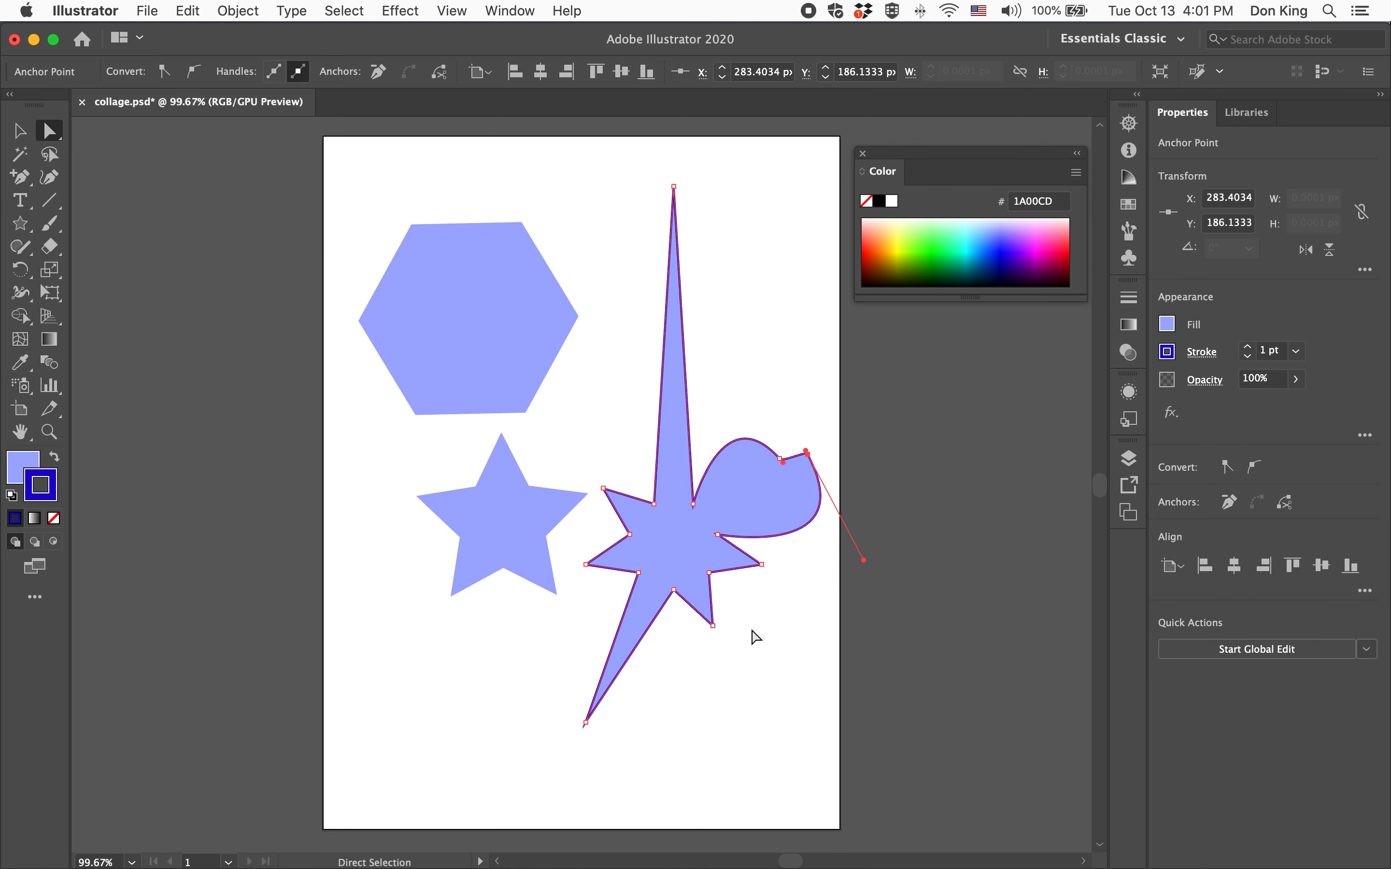
# With the Delete Anchor Point tool, remove the added anchor and the rounded lobe's anchor from the star
pyautogui.moveTo(33, 181); pyautogui.dragTo(62, 226)
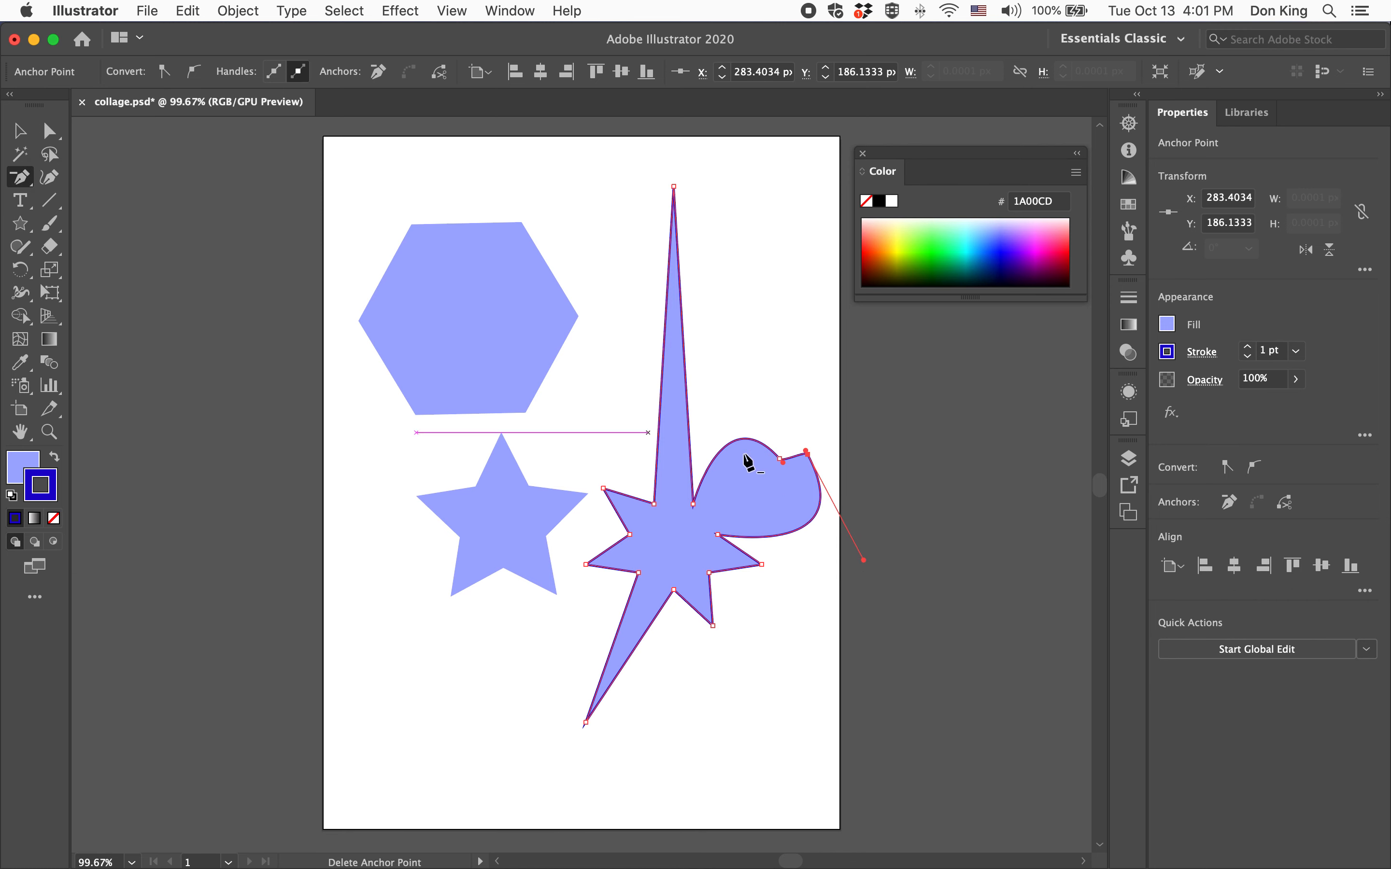
pyautogui.click(806, 453)
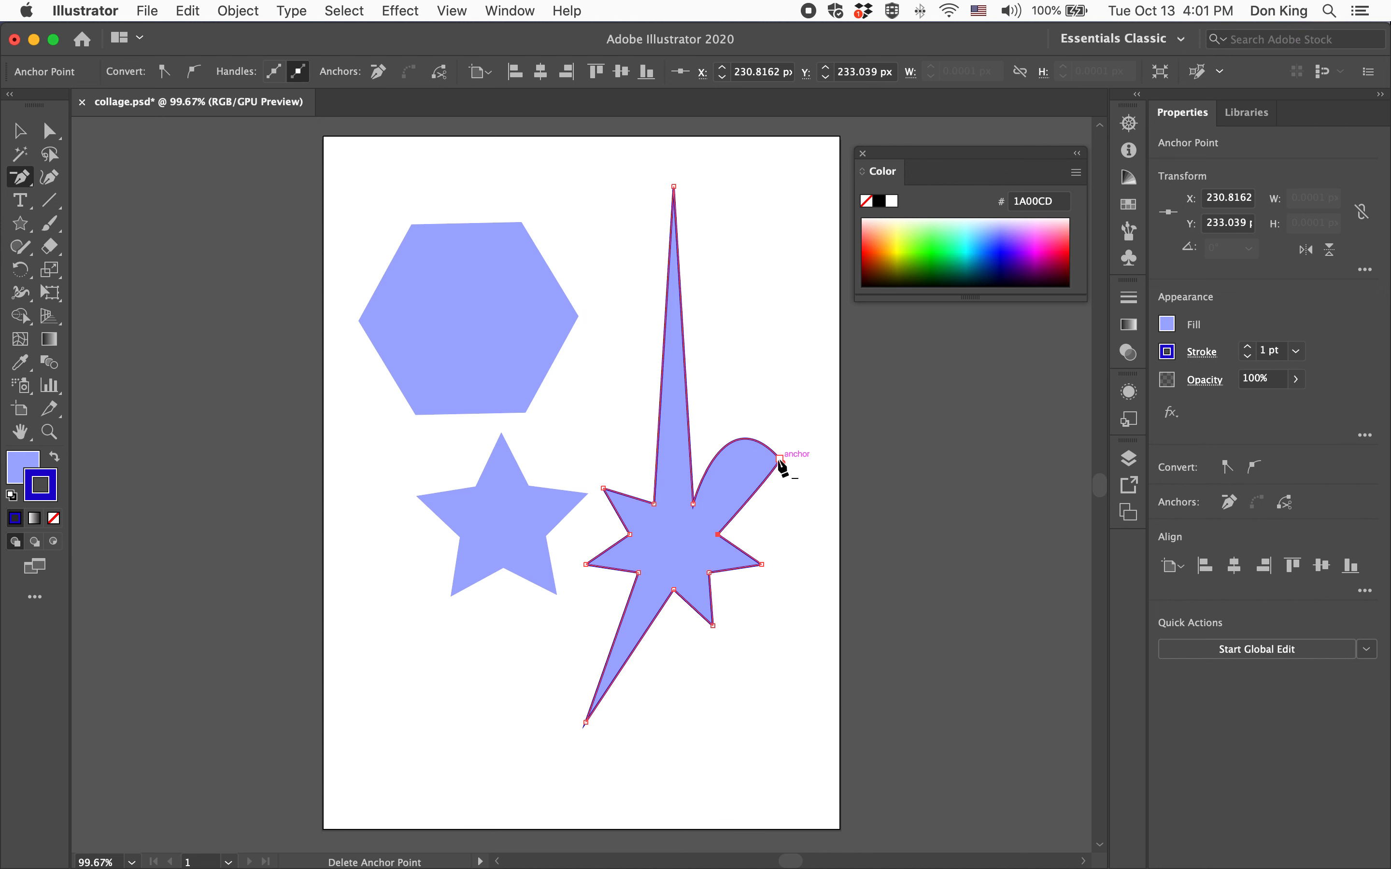
pyautogui.click(781, 461)
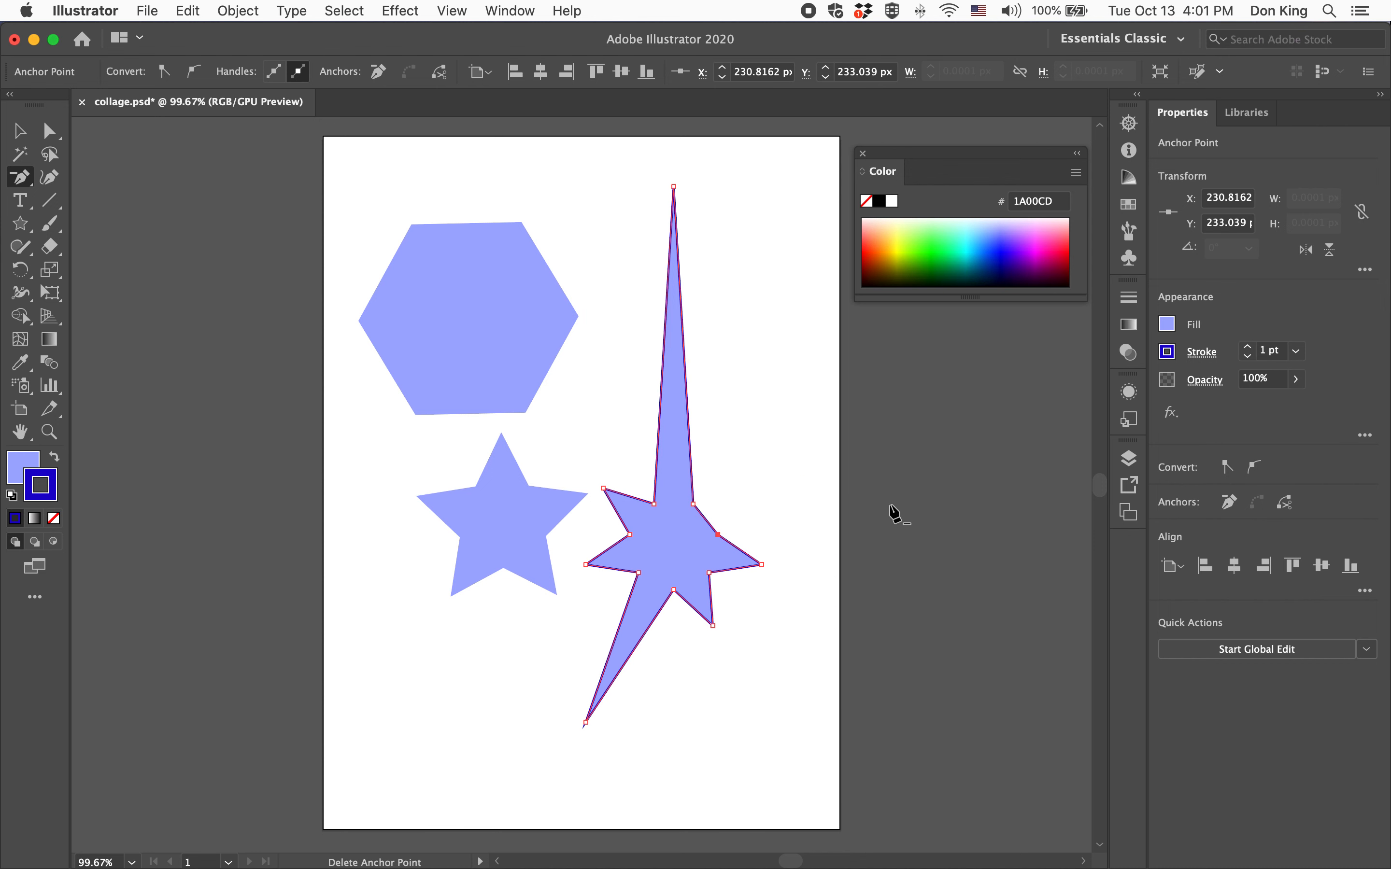
# Delete the long lower-left point's anchor and three anchors around the base of the top spike
pyautogui.click(585, 724)
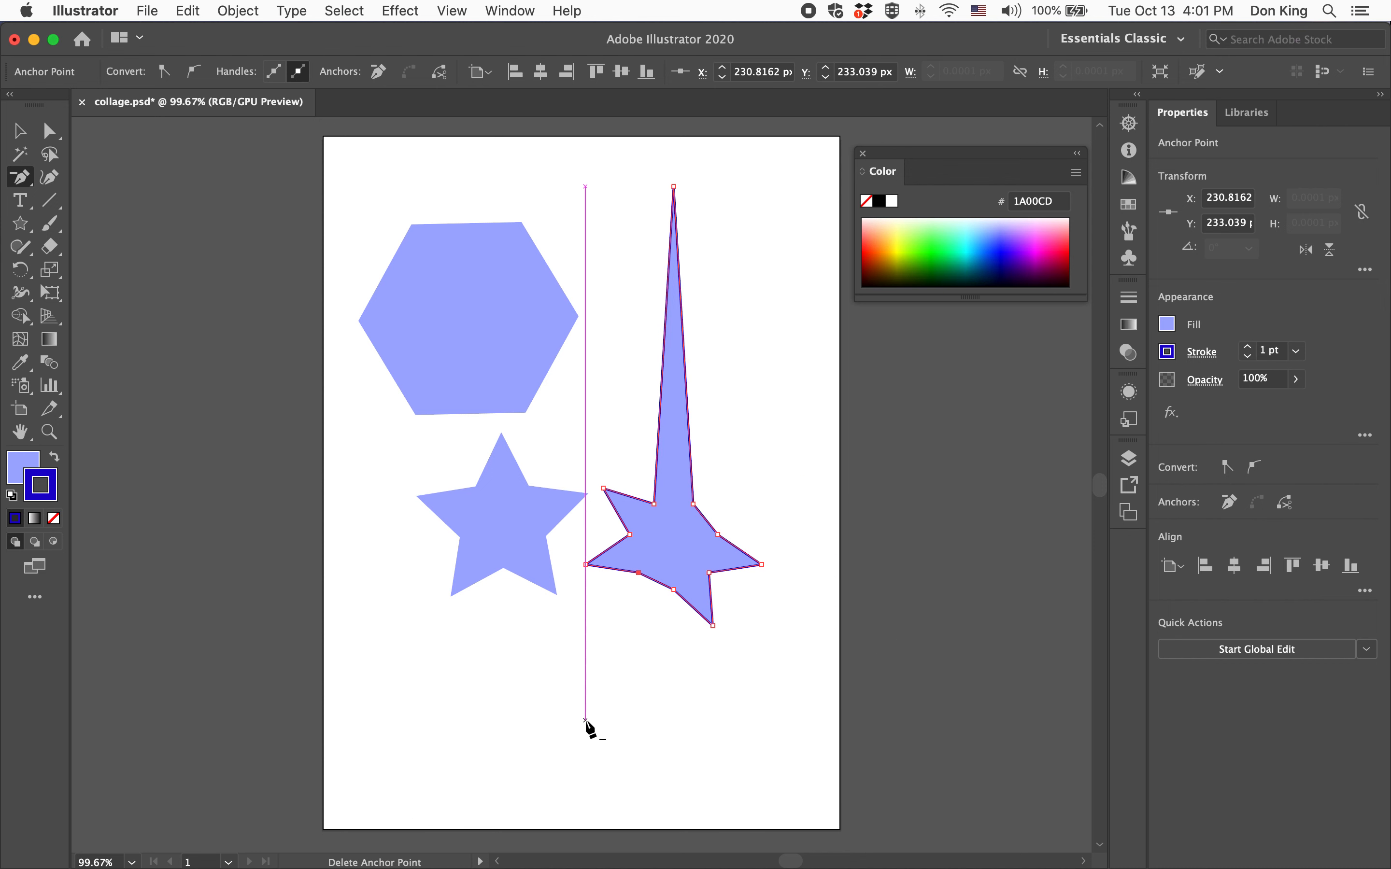
pyautogui.click(693, 505)
pyautogui.click(718, 535)
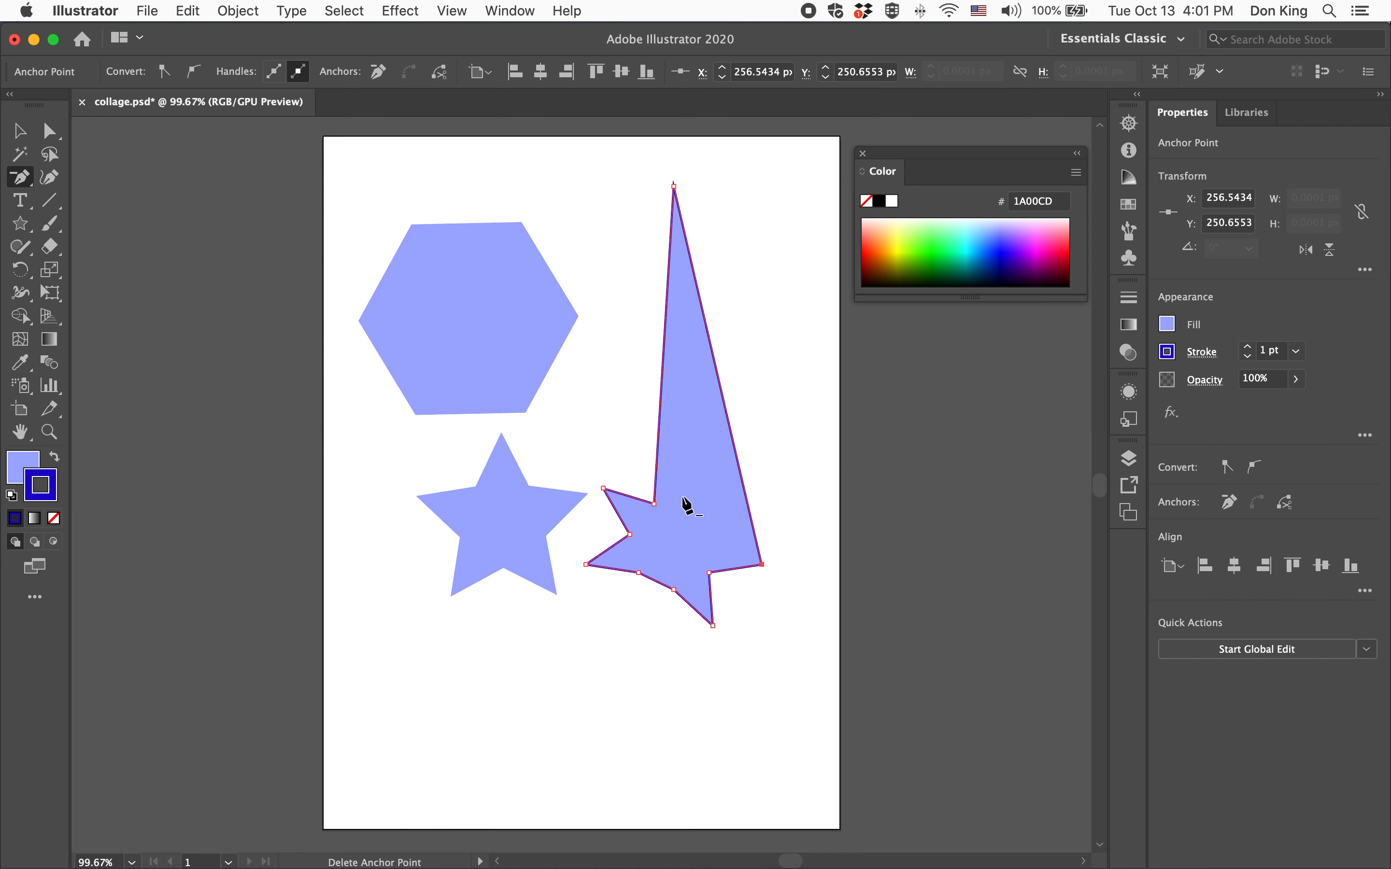
pyautogui.click(654, 505)
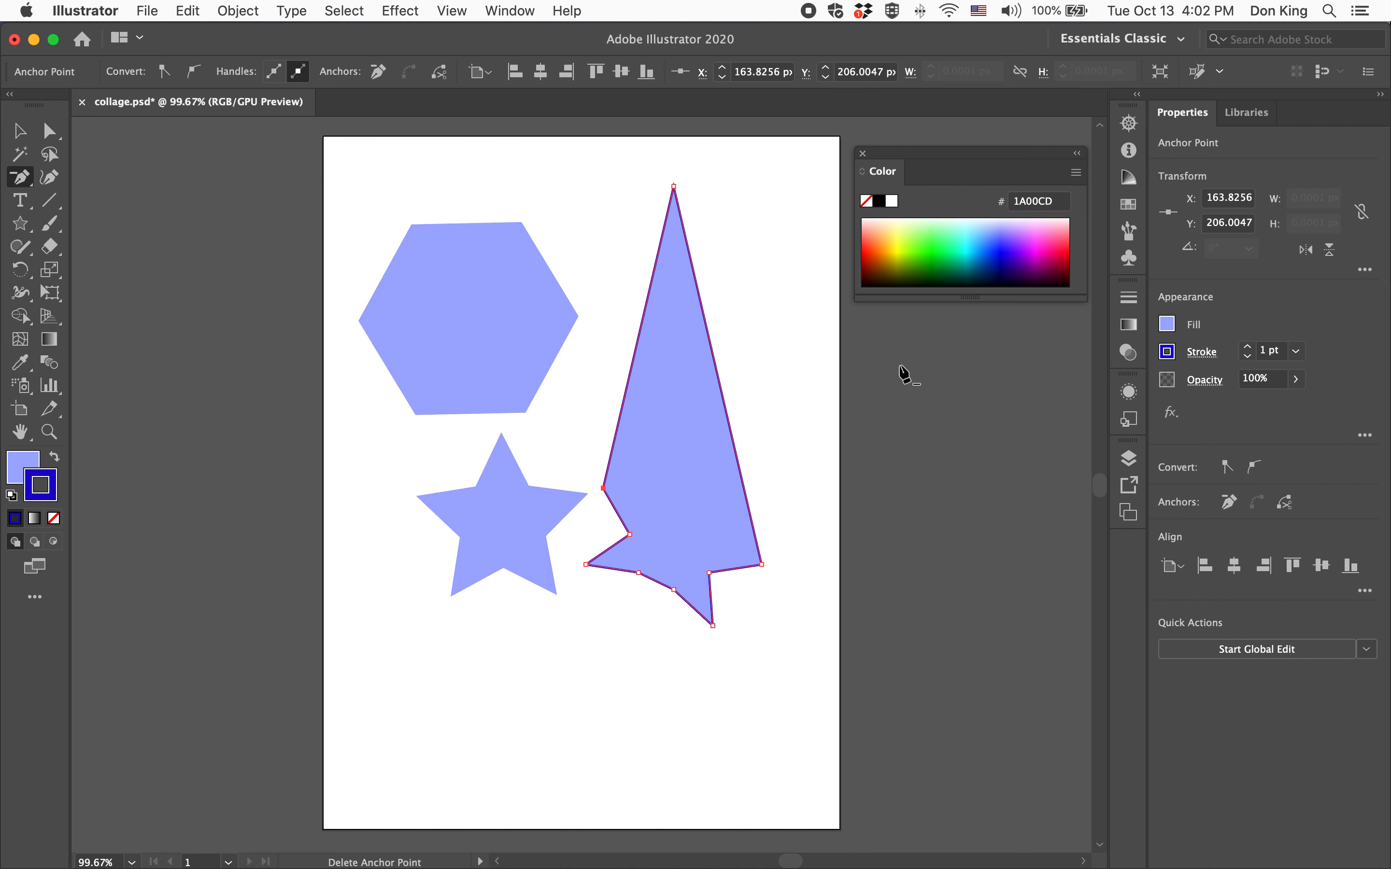
# Fill the reshaped star with bright green 3AFF0E and deselect it
pyautogui.click(17, 467)
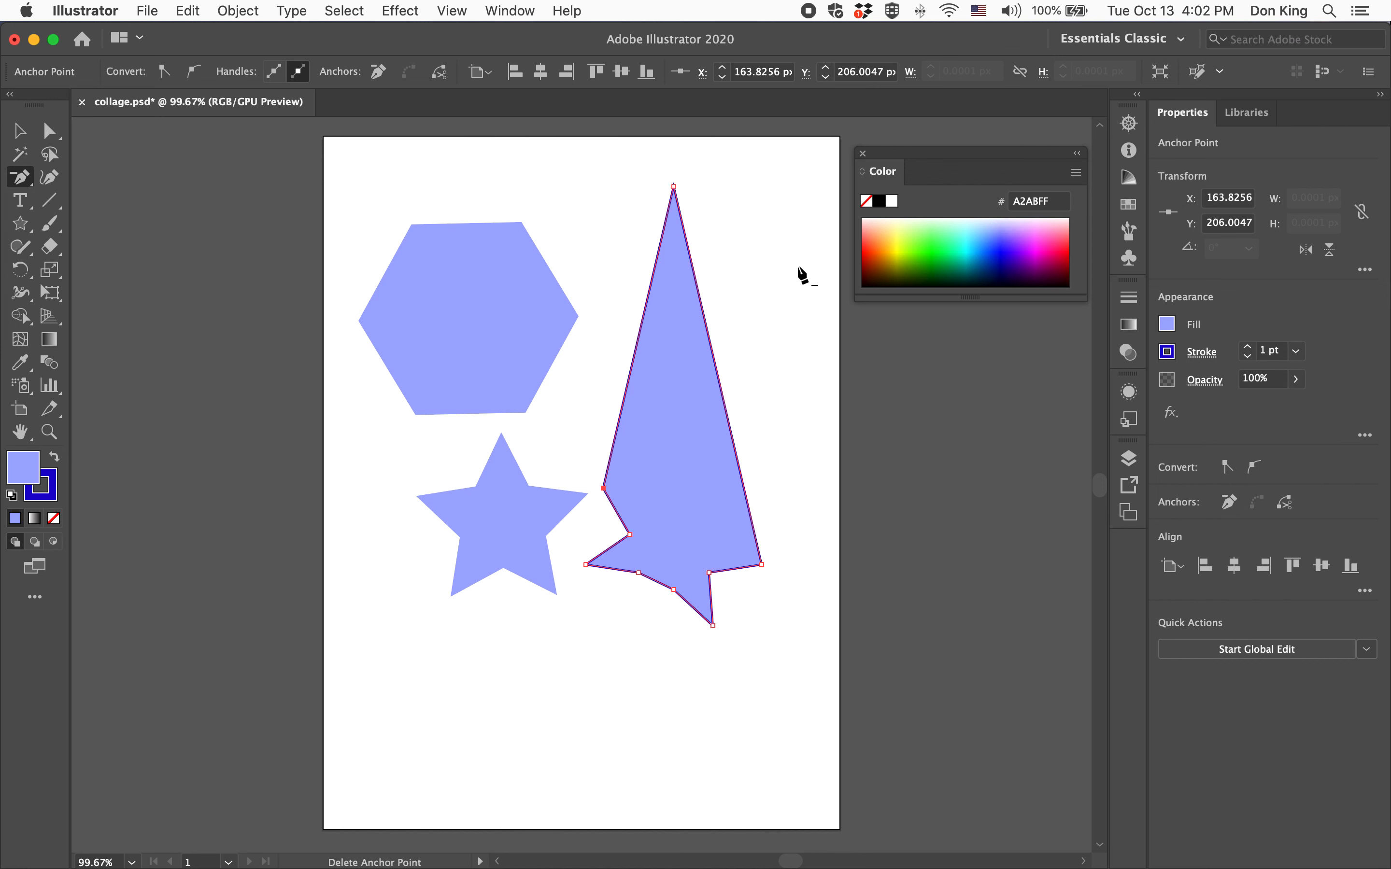
pyautogui.click(925, 247)
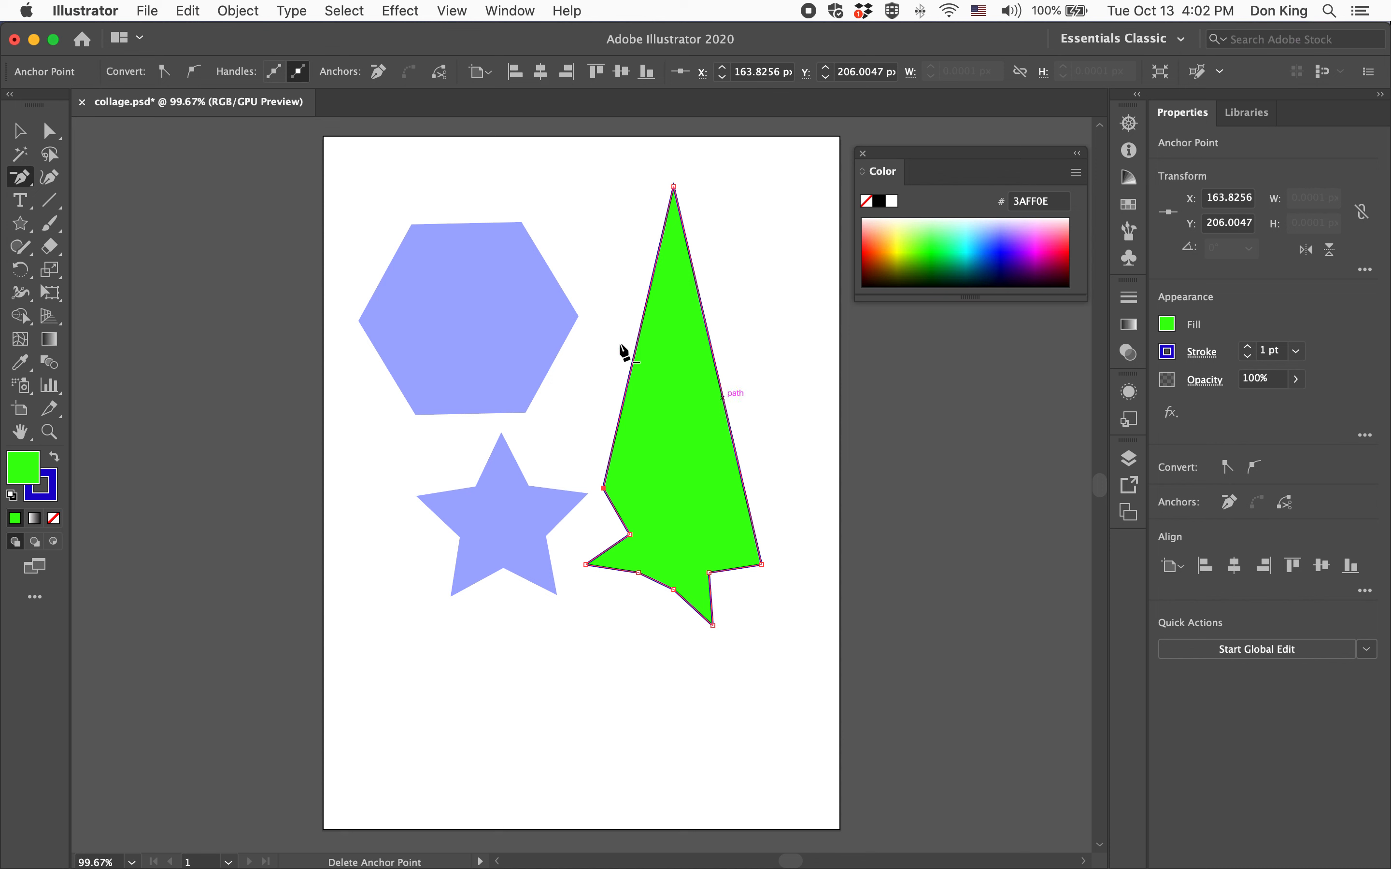
pyautogui.click(21, 132)
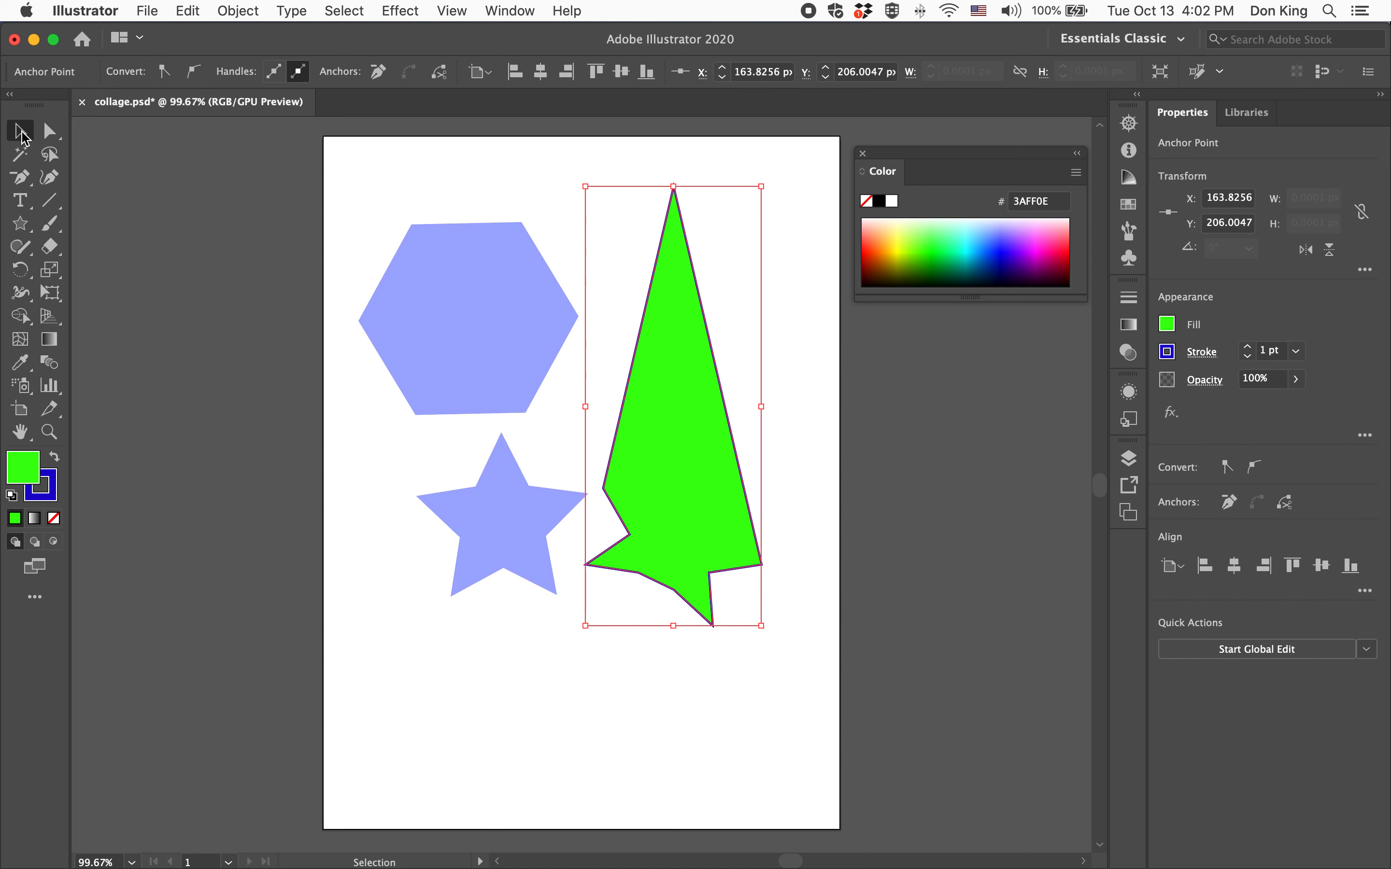
pyautogui.click(179, 286)
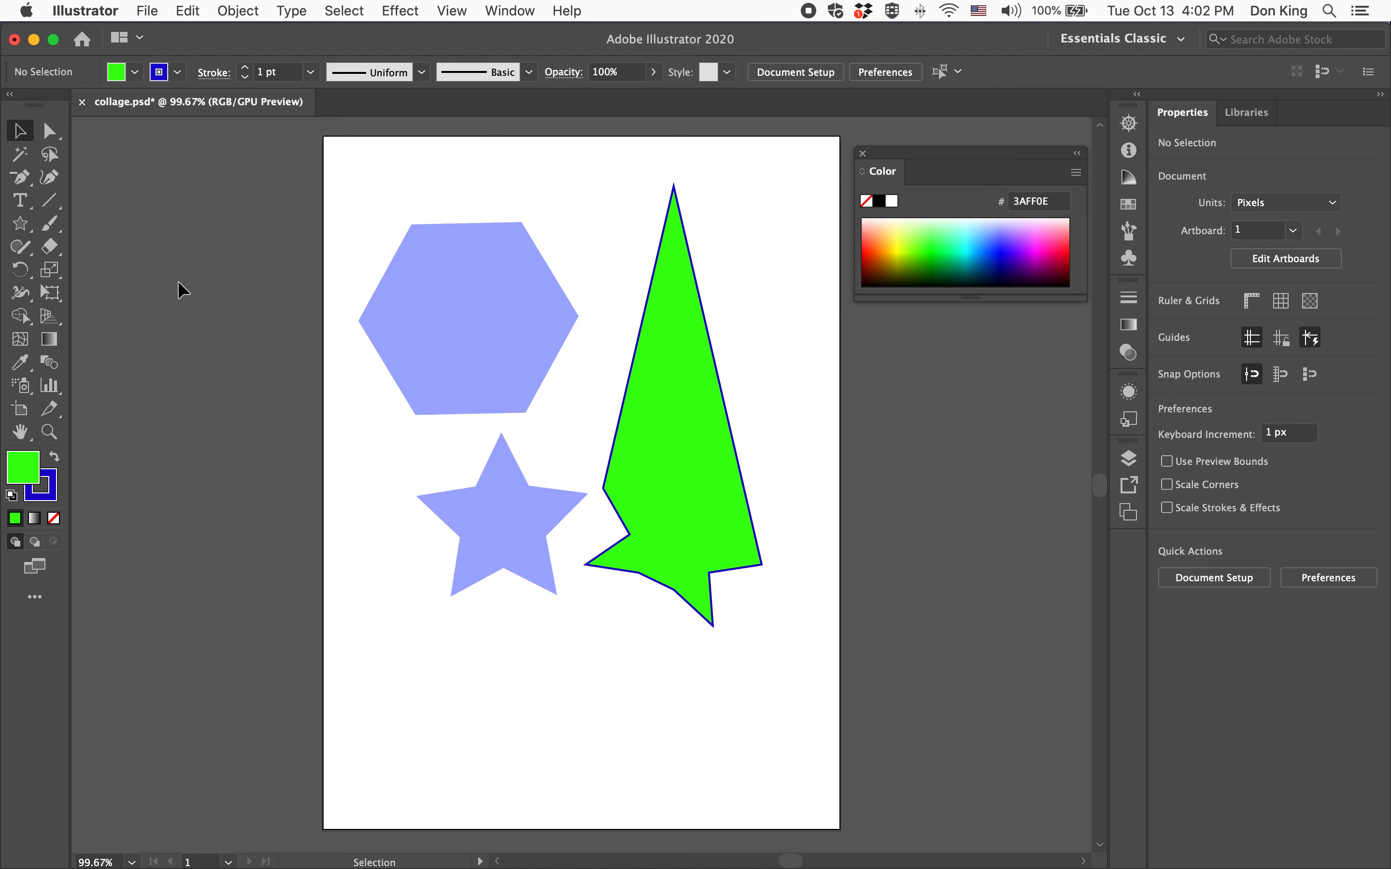
# Select all three shapes and give them a green 6FE200 fill, then deselect
pyautogui.moveTo(354, 229); pyautogui.dragTo(814, 563)
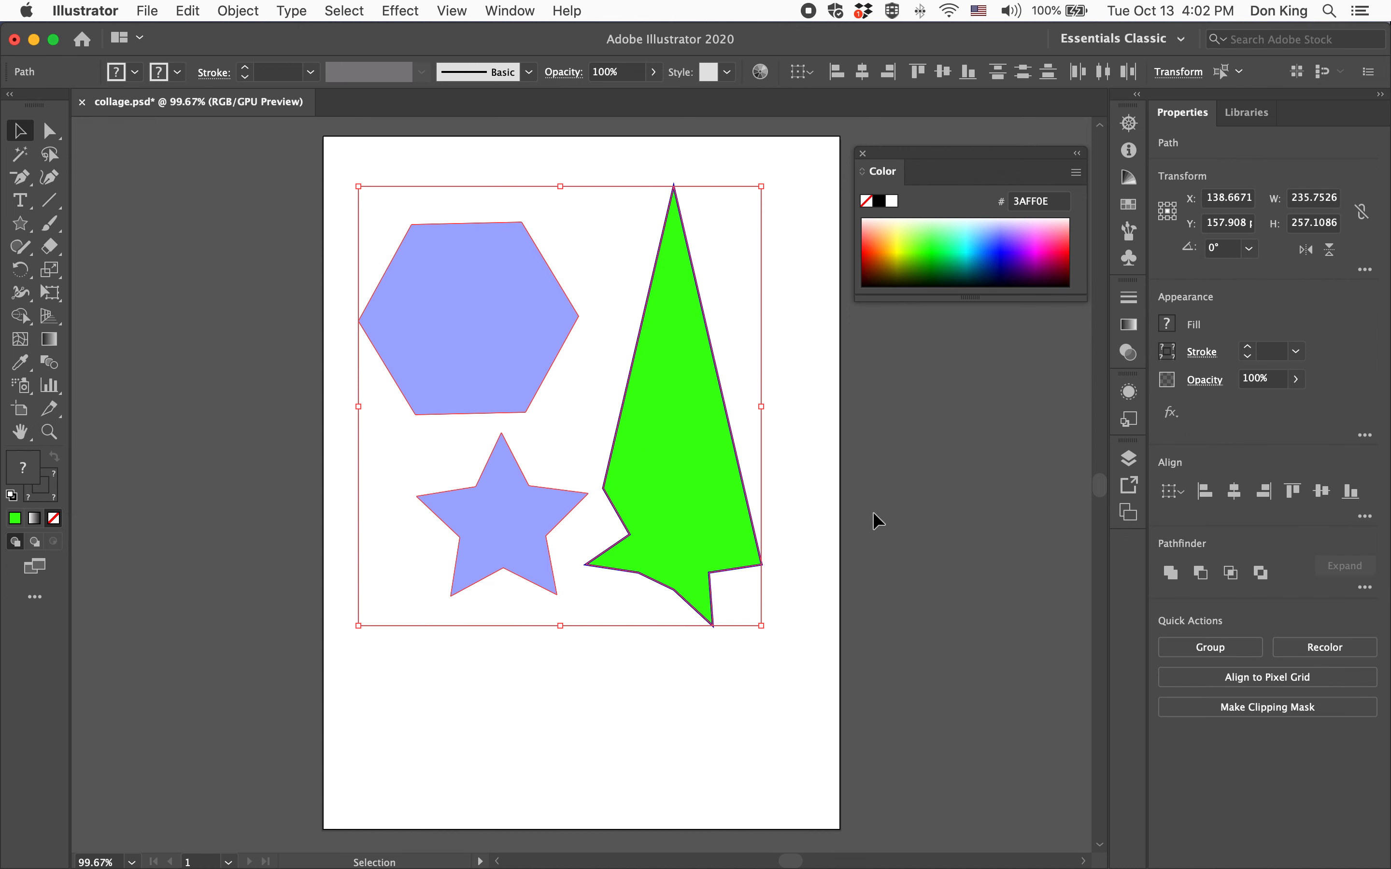
pyautogui.click(937, 248)
pyautogui.click(992, 251)
pyautogui.click(940, 259)
pyautogui.click(911, 255)
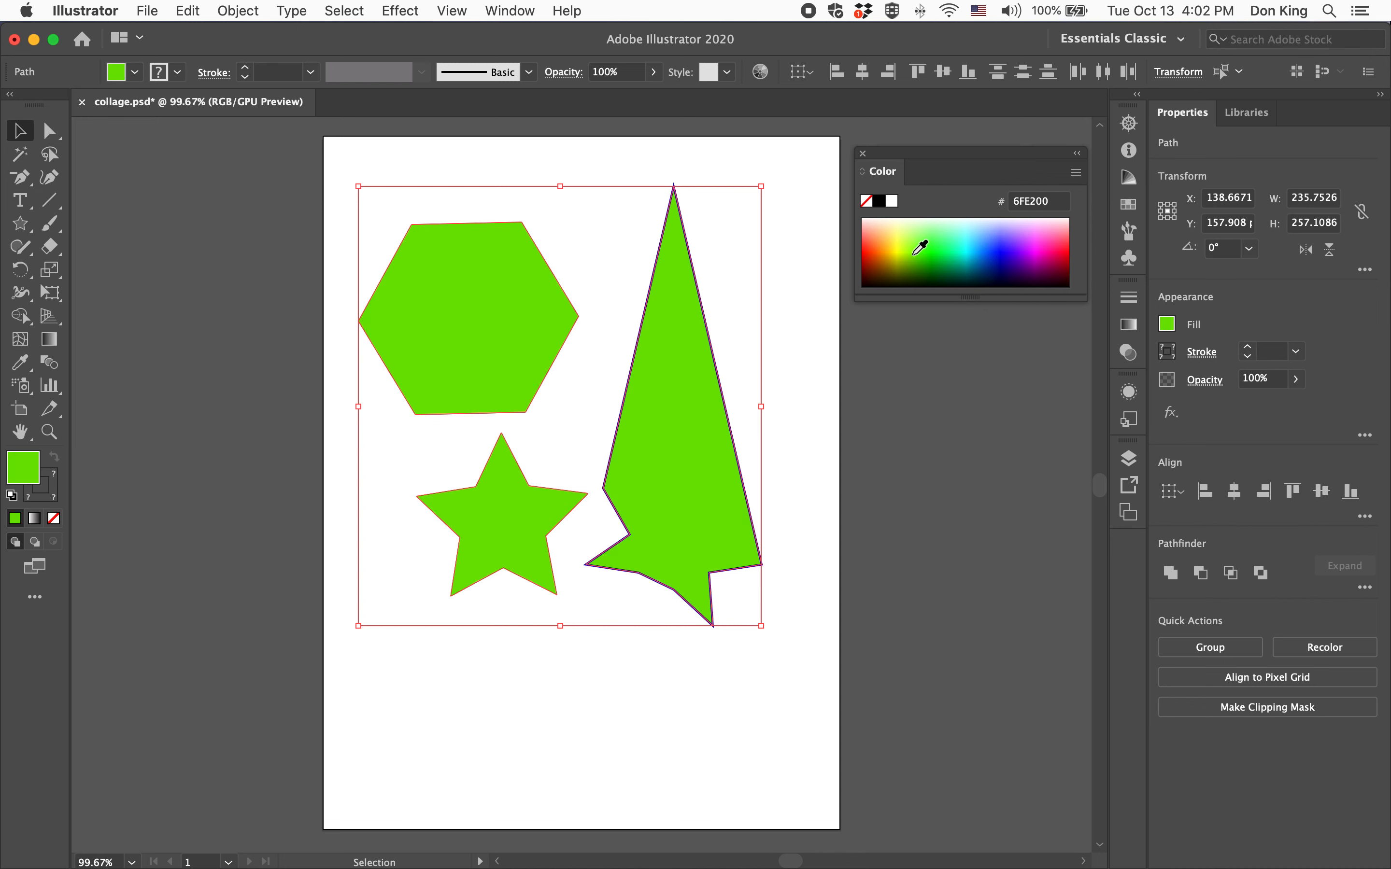
pyautogui.click(966, 535)
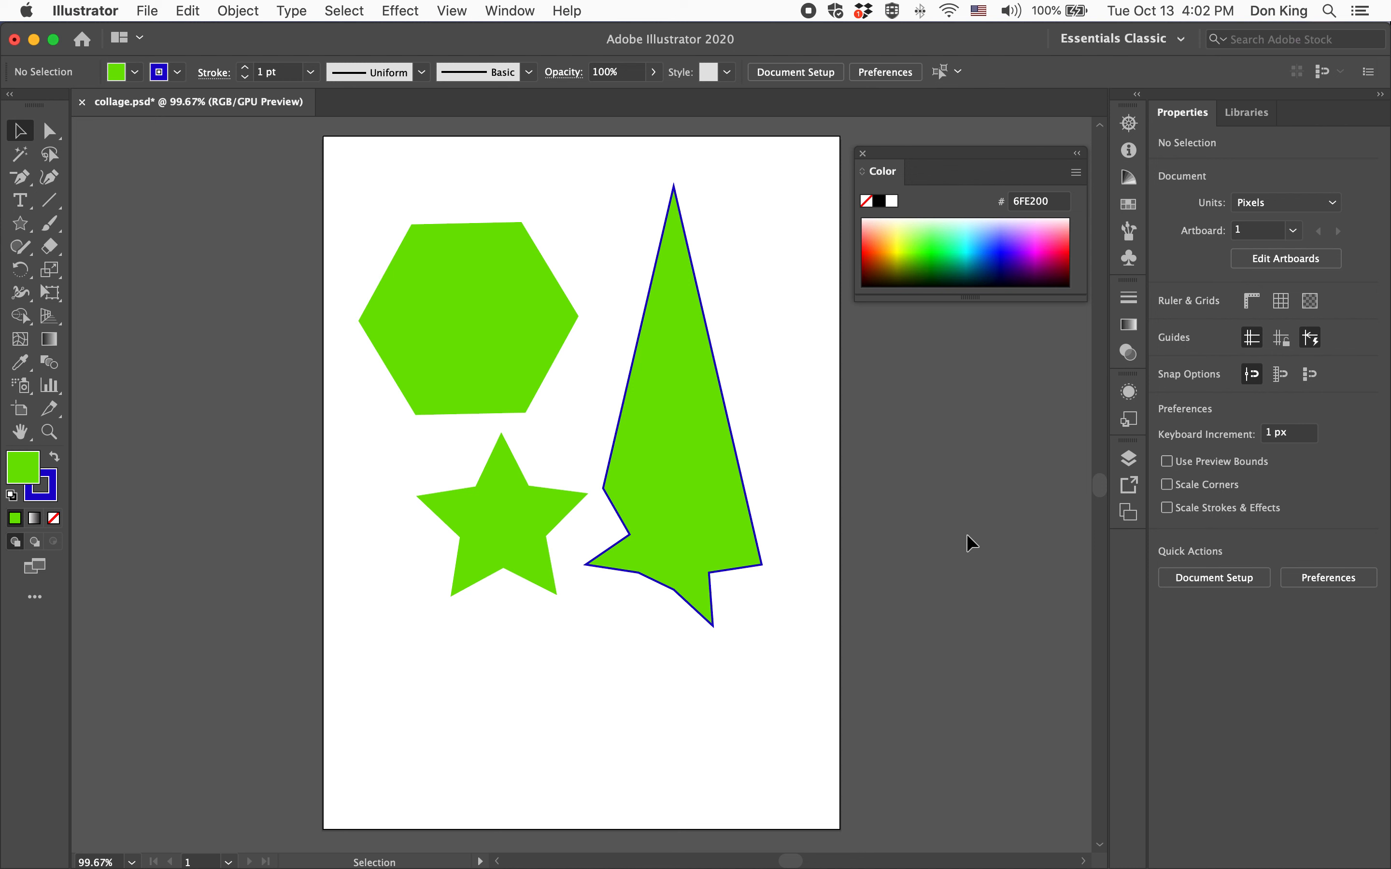
# Delete the reshaped star shape
pyautogui.click(706, 466)
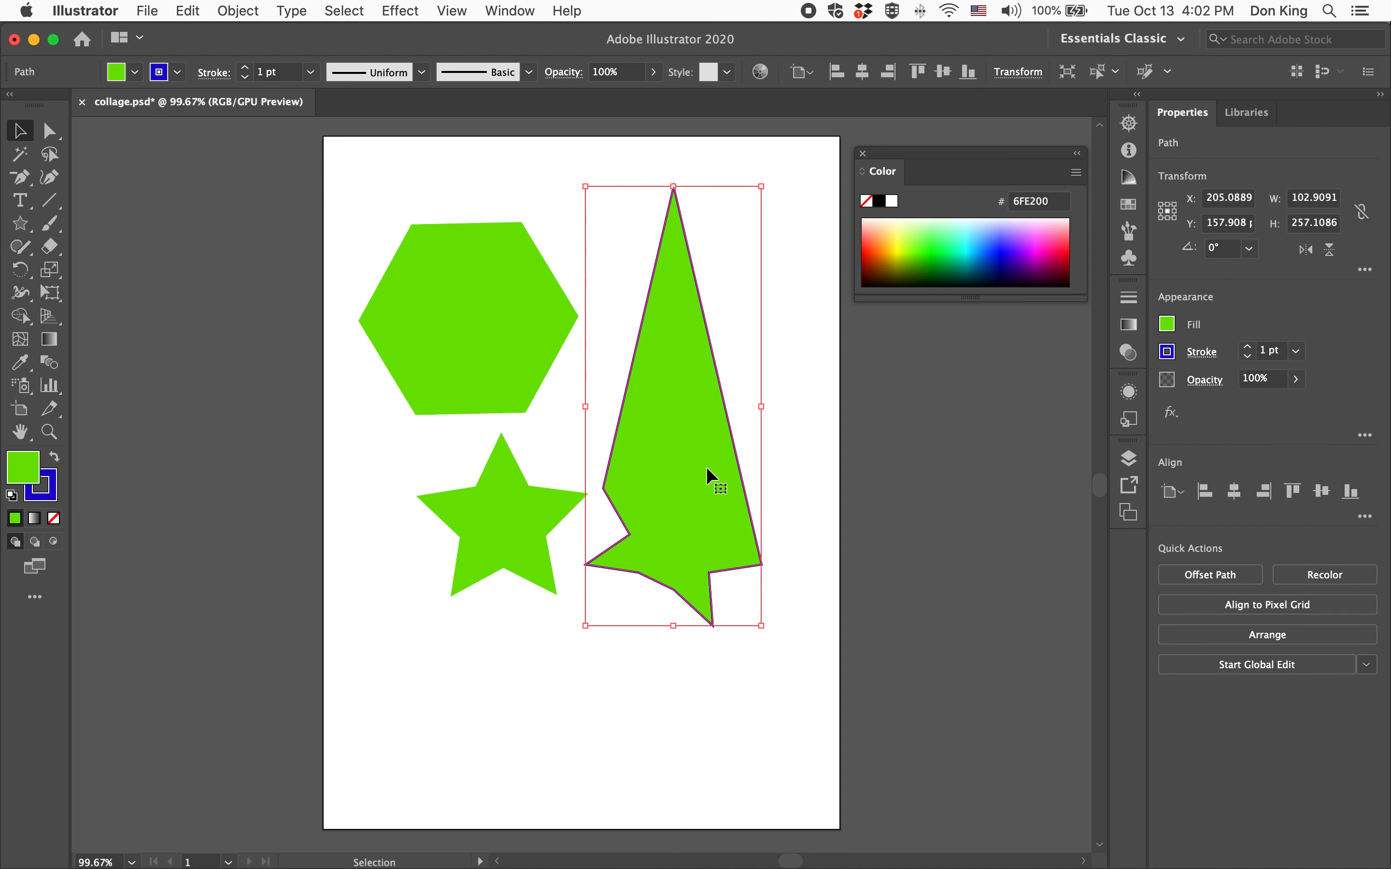
pyautogui.press('Delete')
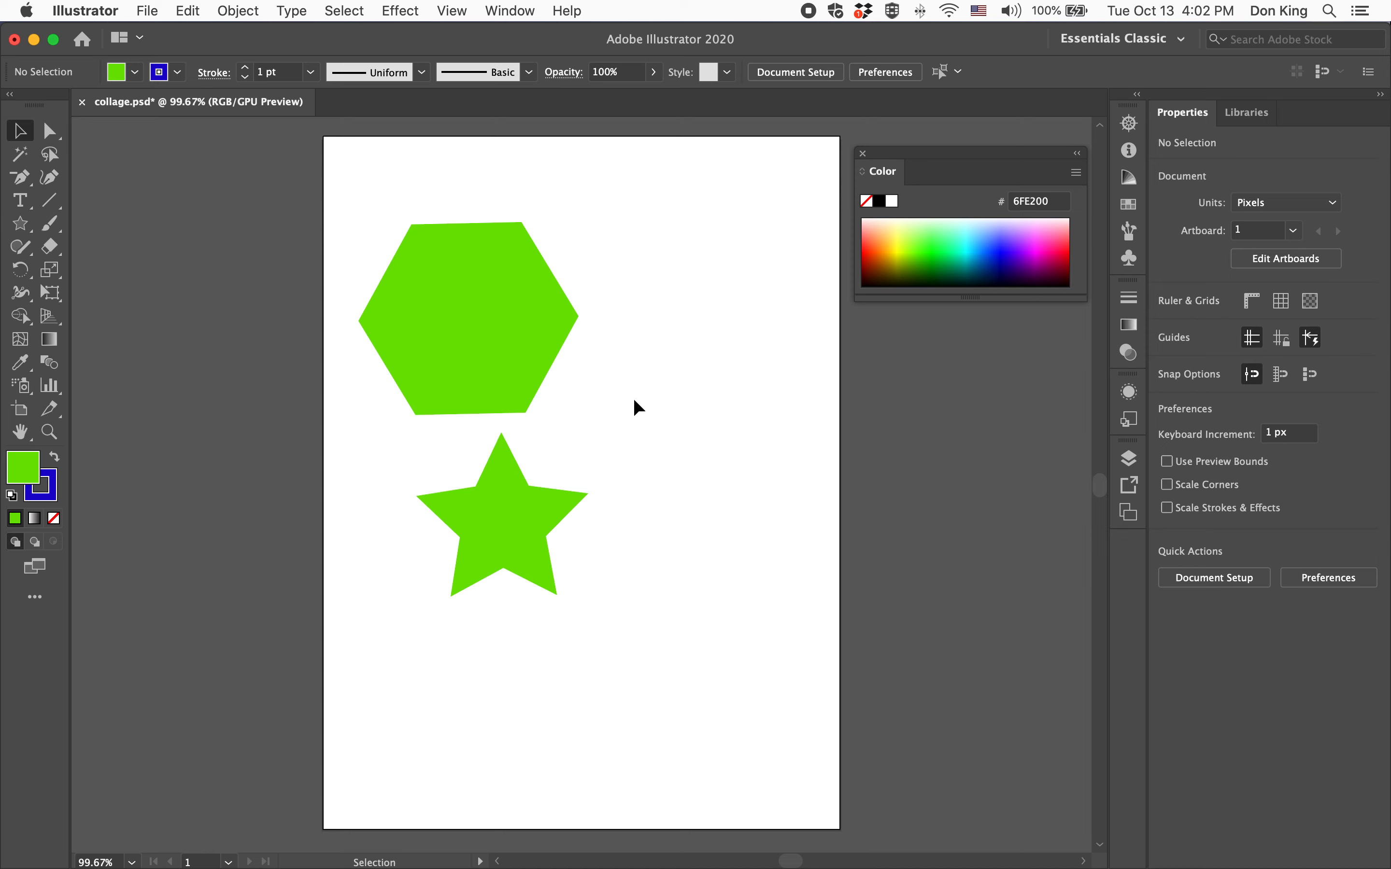
# Rotate the hexagon and nudge it slightly downward, then deselect
pyautogui.click(505, 321)
pyautogui.moveTo(602, 271); pyautogui.dragTo(499, 247)
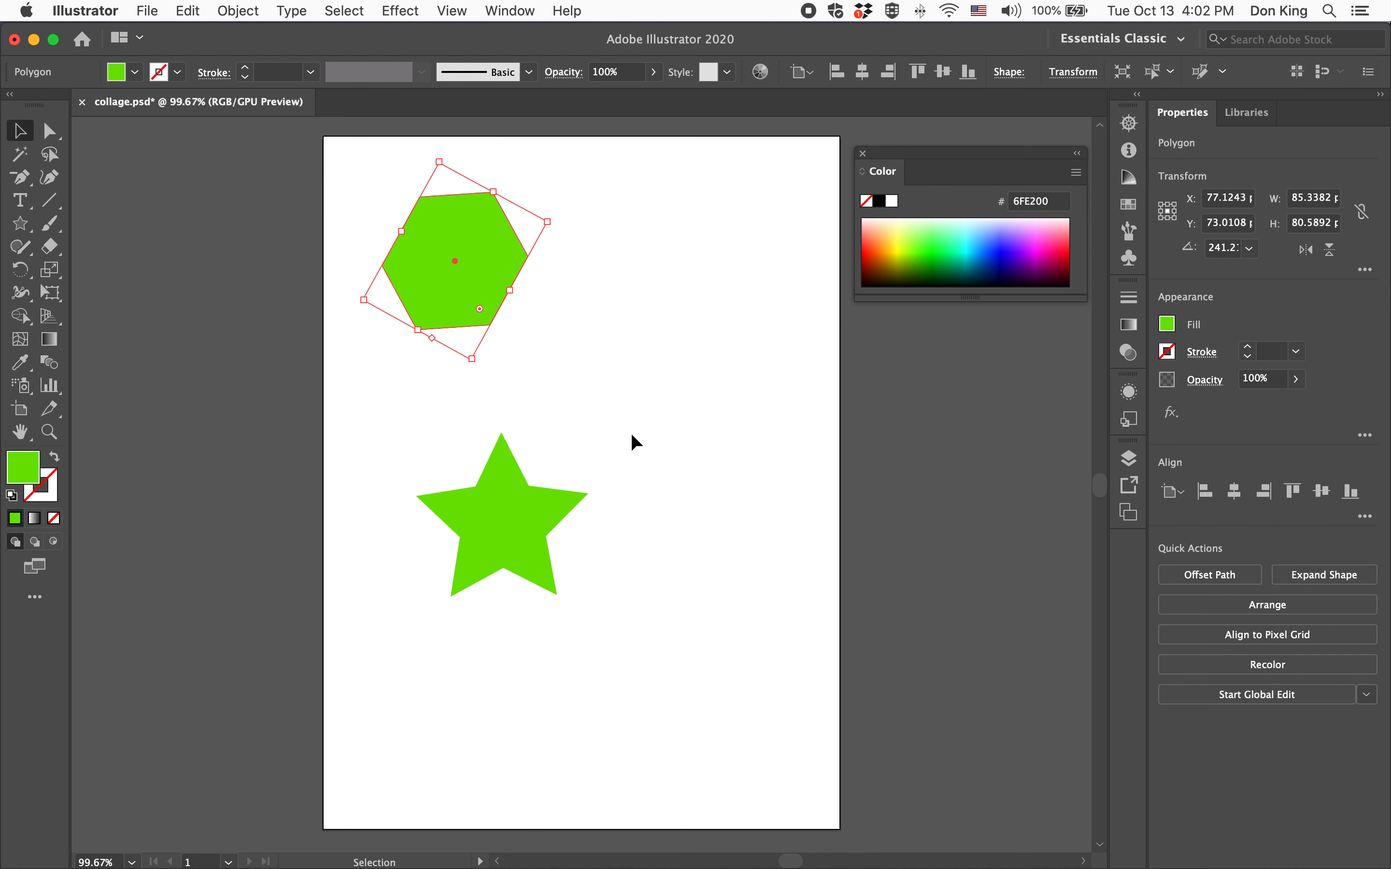
pyautogui.moveTo(487, 188); pyautogui.dragTo(484, 207)
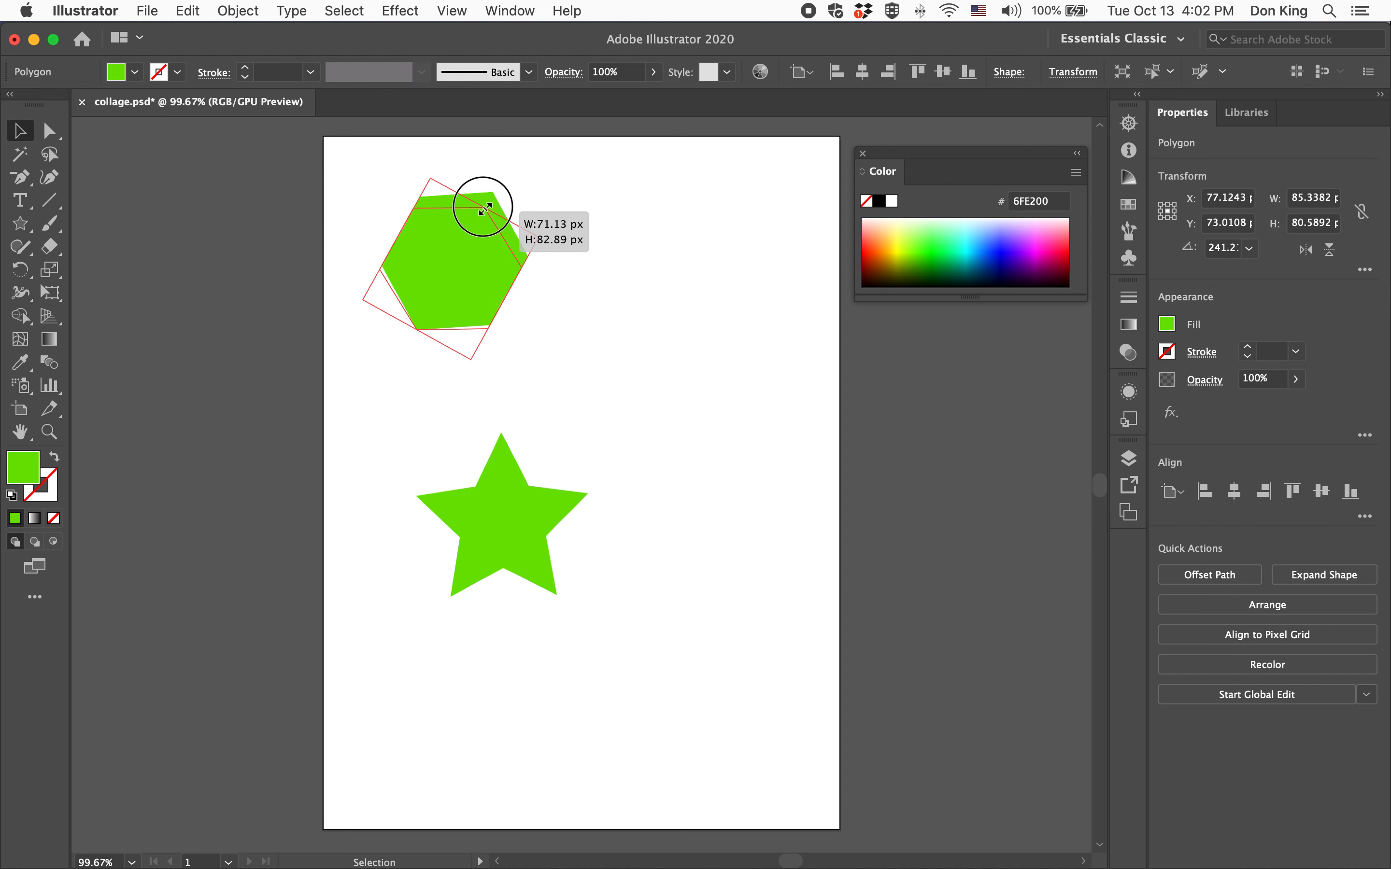
pyautogui.click(595, 343)
# Move the five-point star upward and fill it with blue 1700E2
pyautogui.moveTo(506, 526); pyautogui.dragTo(482, 461)
pyautogui.click(1009, 248)
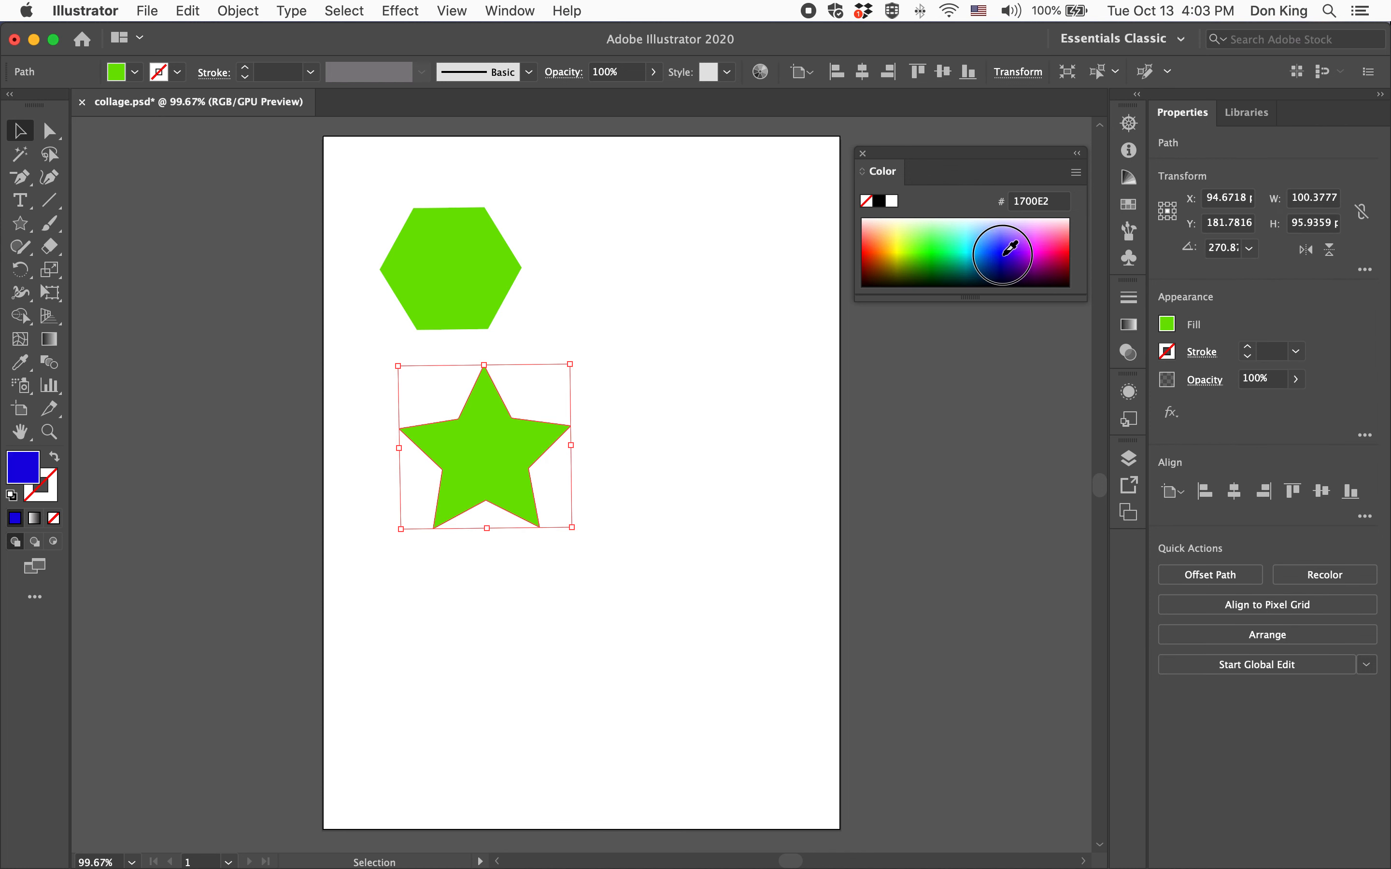
pyautogui.click(947, 443)
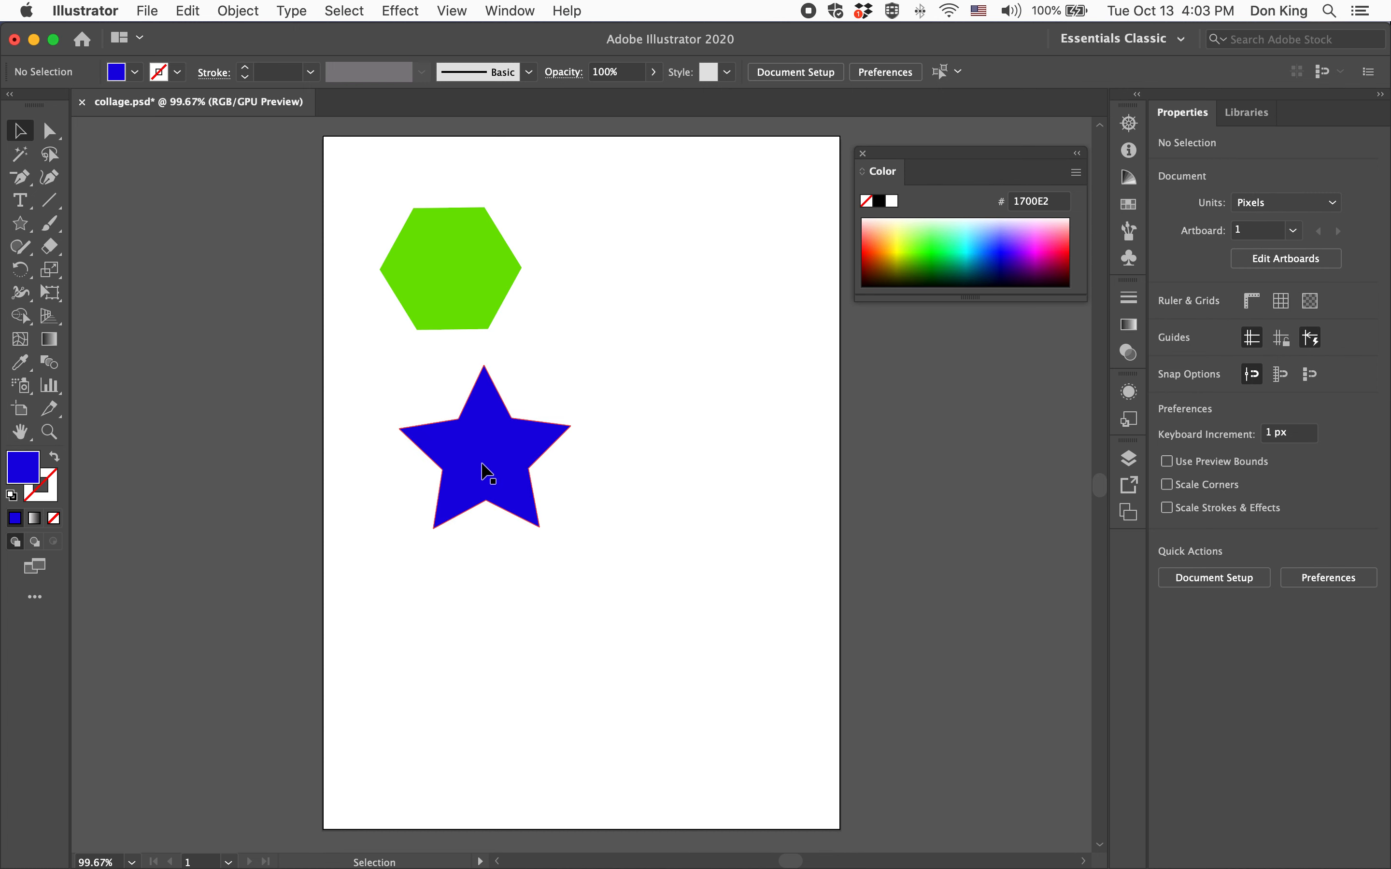
# Move the blue star up so it overlaps the lower half of the hexagon
pyautogui.moveTo(483, 465); pyautogui.dragTo(451, 335)
pyautogui.click(645, 401)
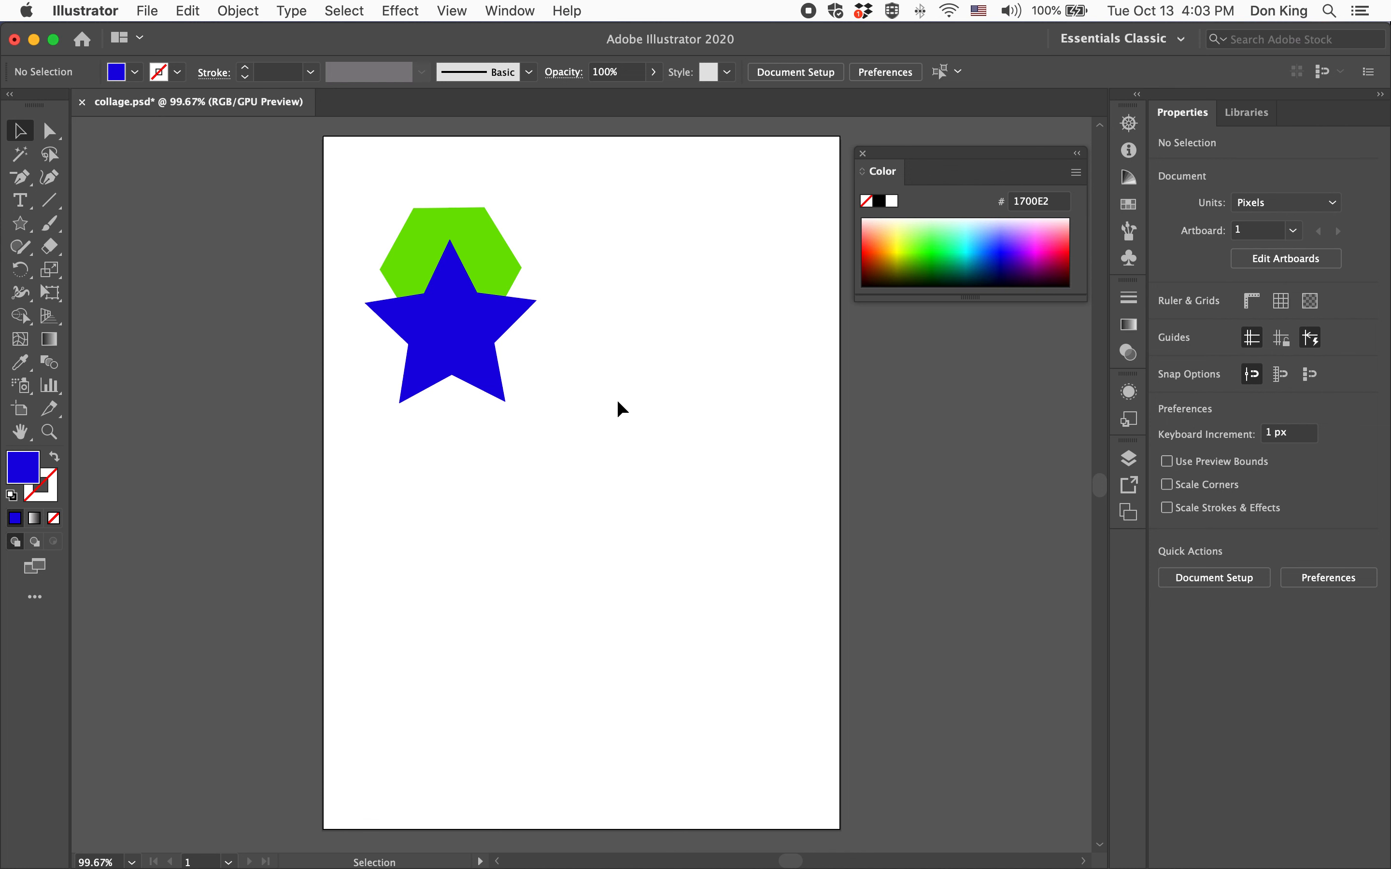
# Select the hexagon and star together, copy them, and place a pasted copy in the upper right of the artboard
pyautogui.moveTo(553, 400); pyautogui.dragTo(351, 169)
pyautogui.press('a')
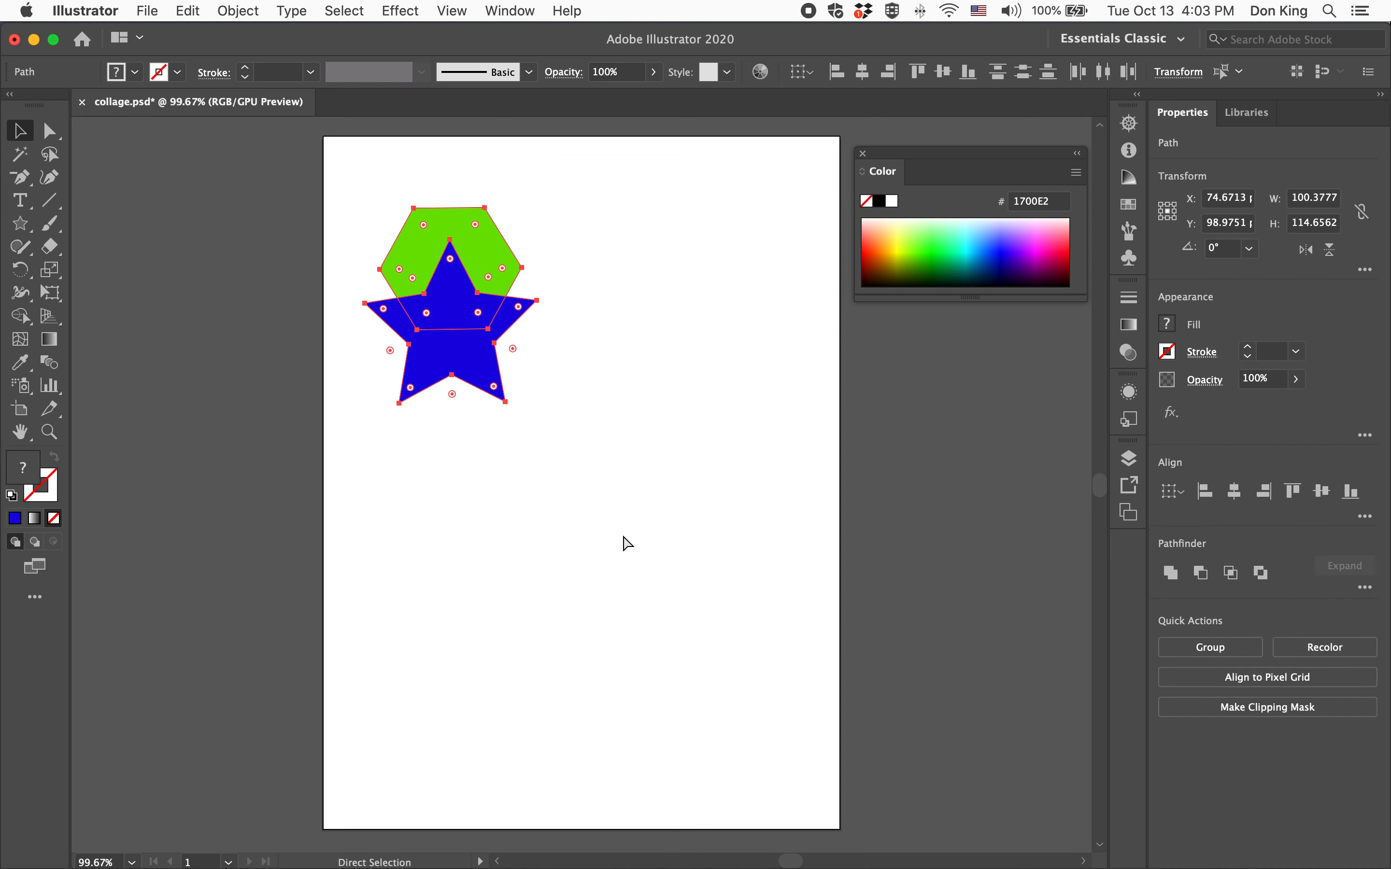
pyautogui.press('super+c')
pyautogui.press('super+v')
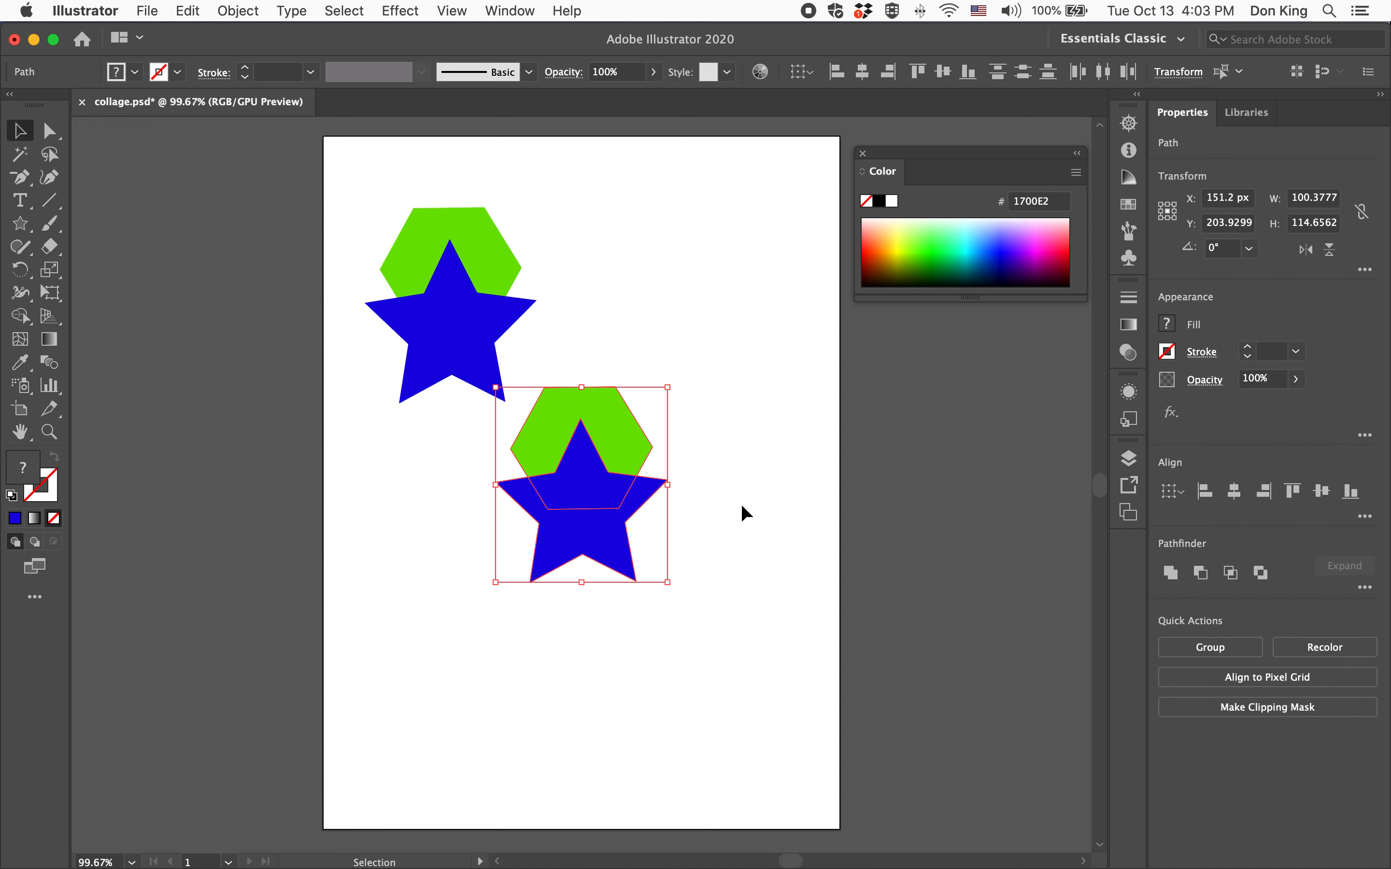
pyautogui.moveTo(586, 486); pyautogui.dragTo(731, 283)
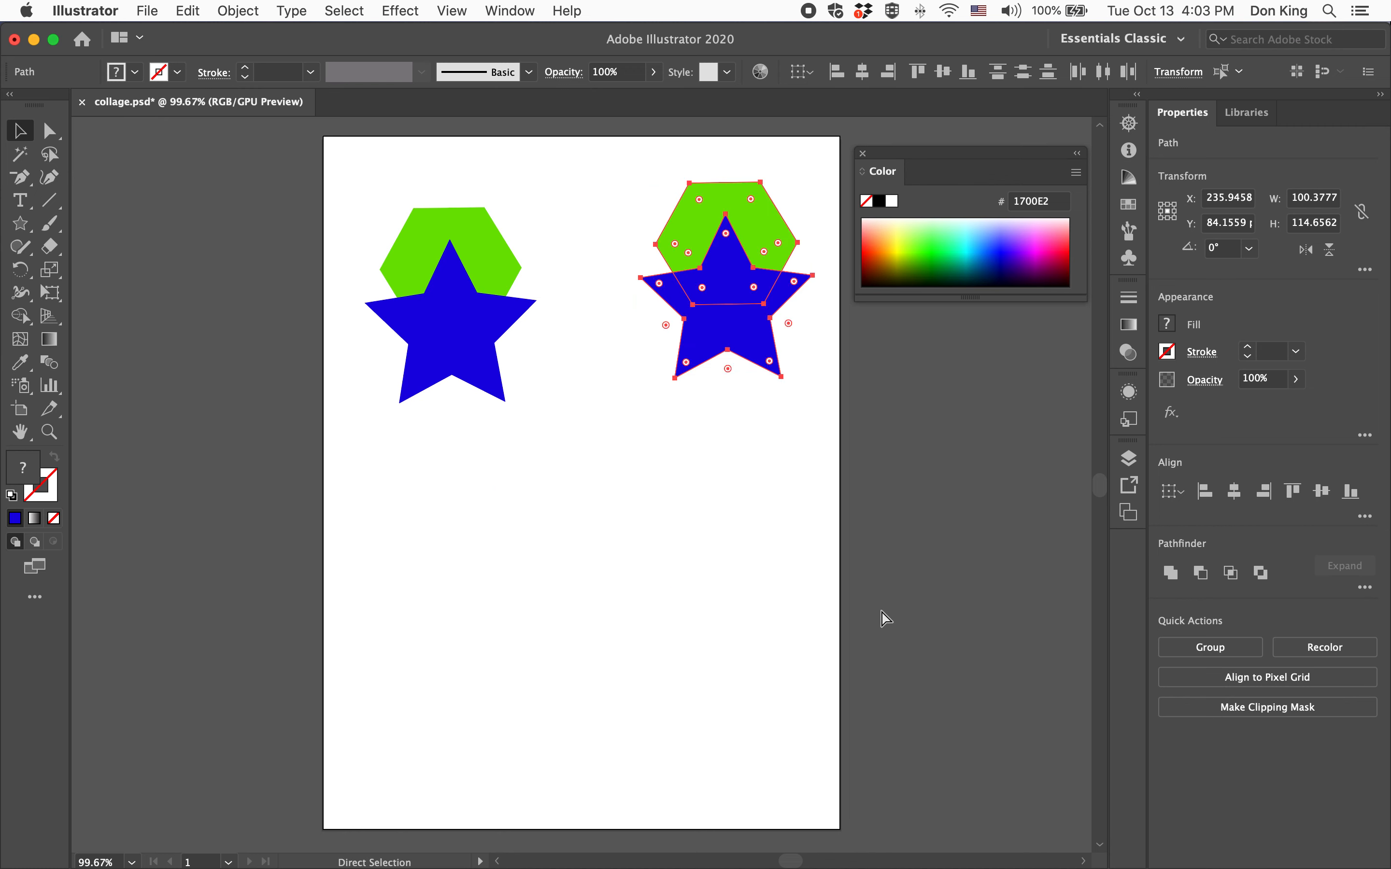
# Paste two more copies of the hexagon-and-star pair, placing them in the lower left and lower right
pyautogui.press('super+v')
pyautogui.moveTo(552, 471); pyautogui.dragTo(393, 641)
pyautogui.press('super+v')
pyautogui.moveTo(586, 483); pyautogui.dragTo(714, 634)
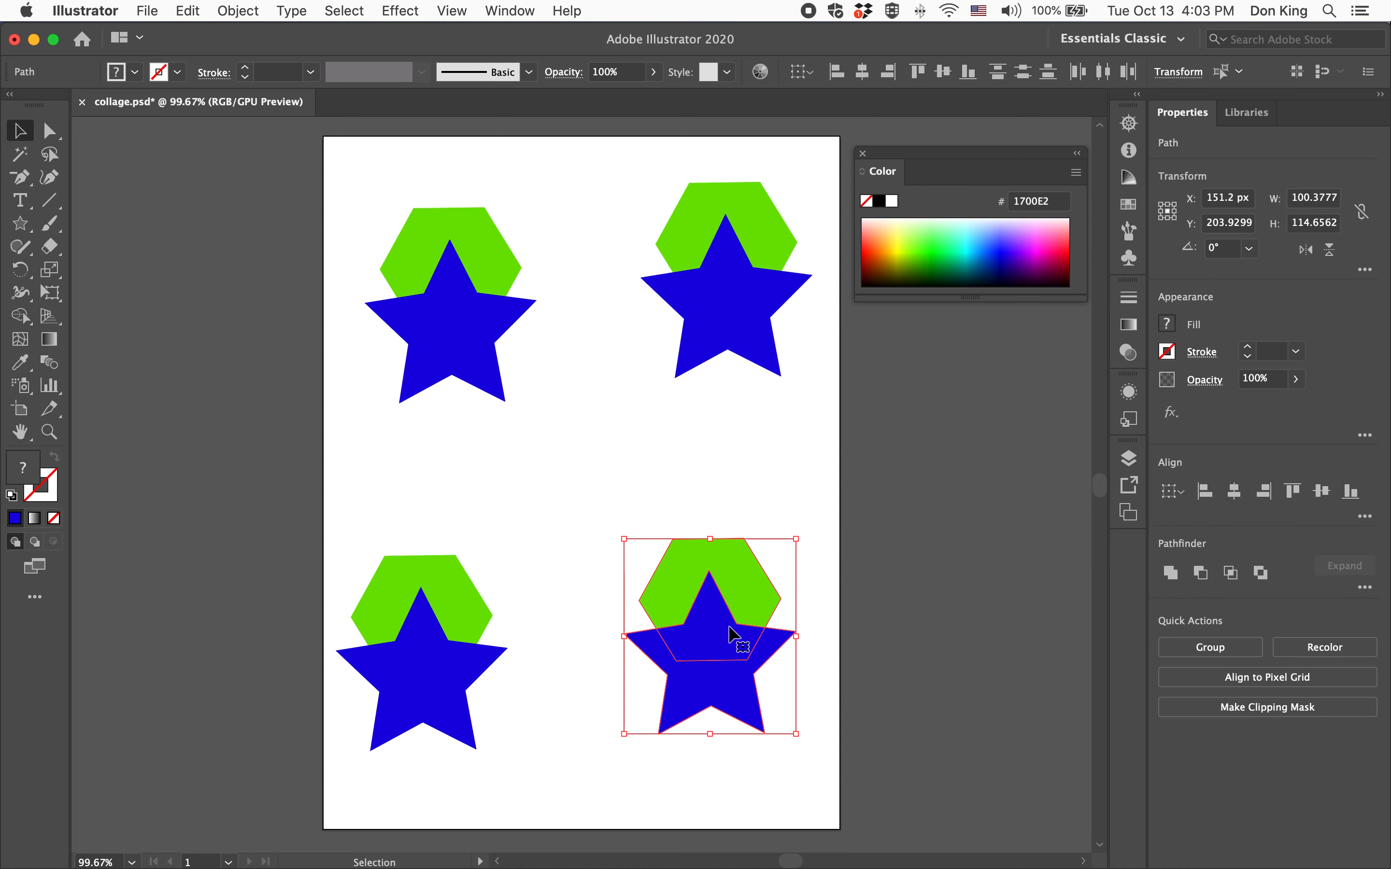
# Open the Pathfinder panel and unite the lower-right hexagon and star into one shape
pyautogui.click(939, 615)
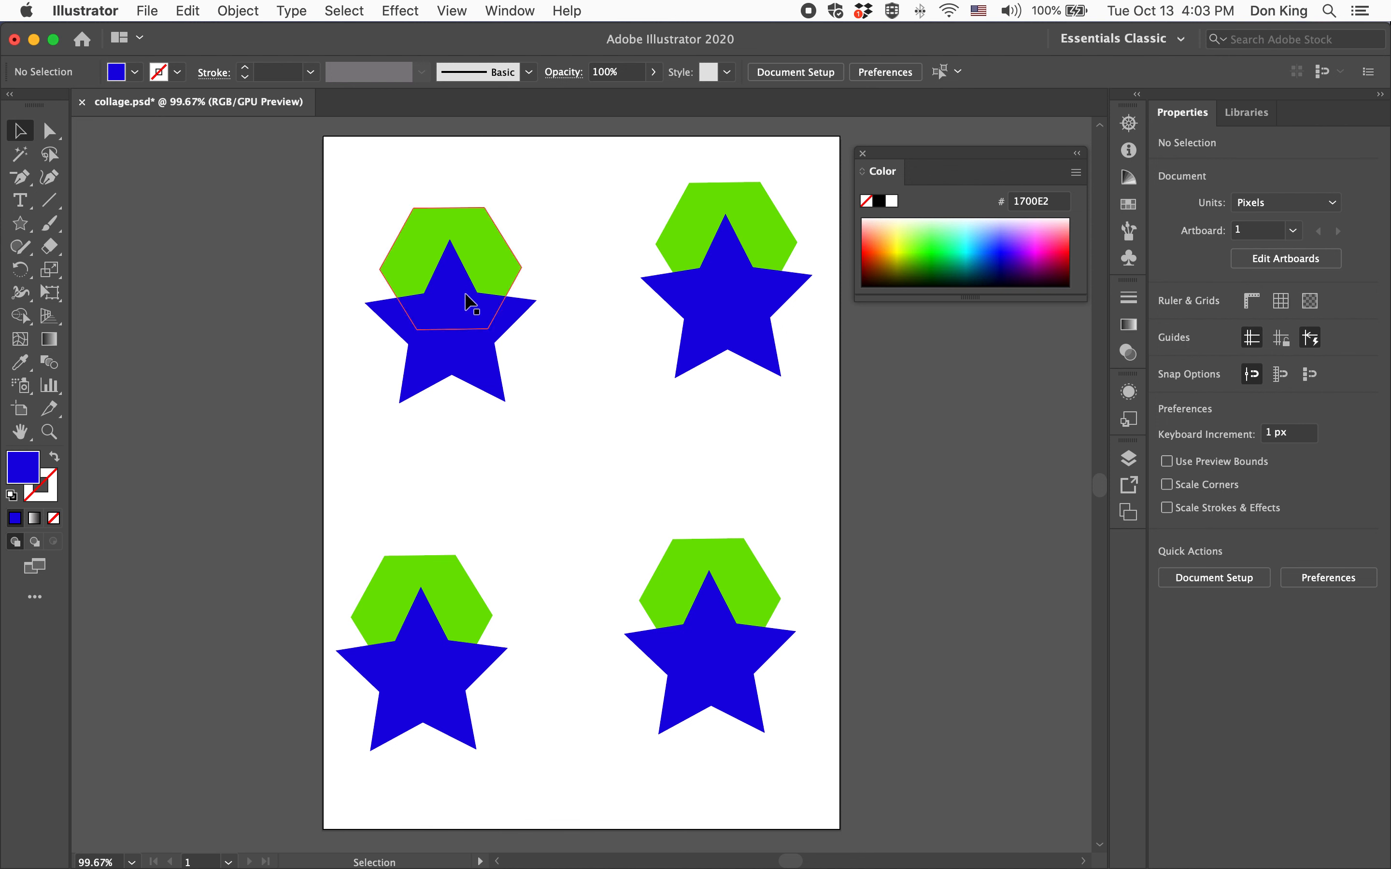
pyautogui.moveTo(614, 504); pyautogui.dragTo(807, 744)
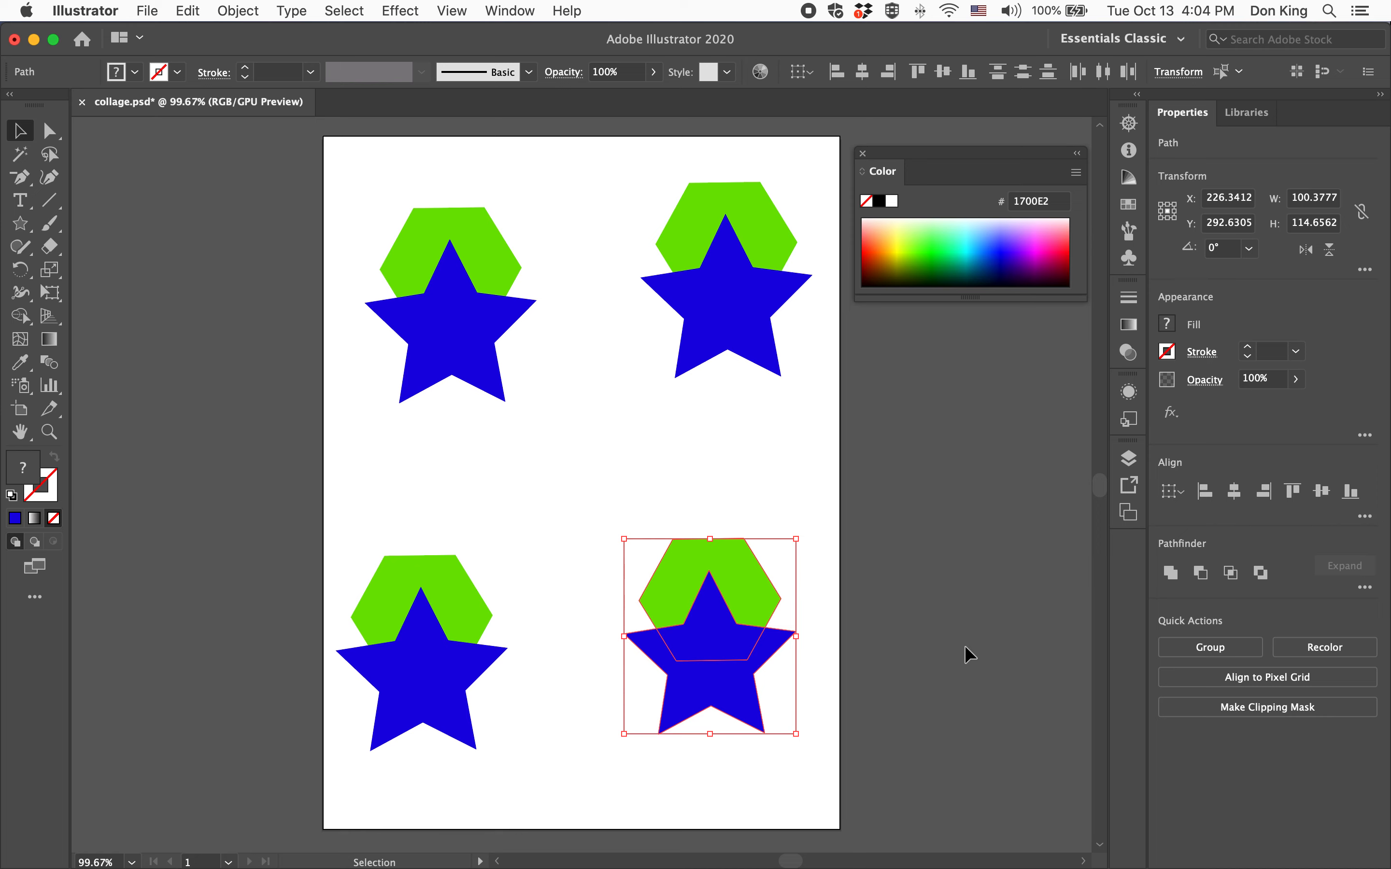
pyautogui.click(524, 12)
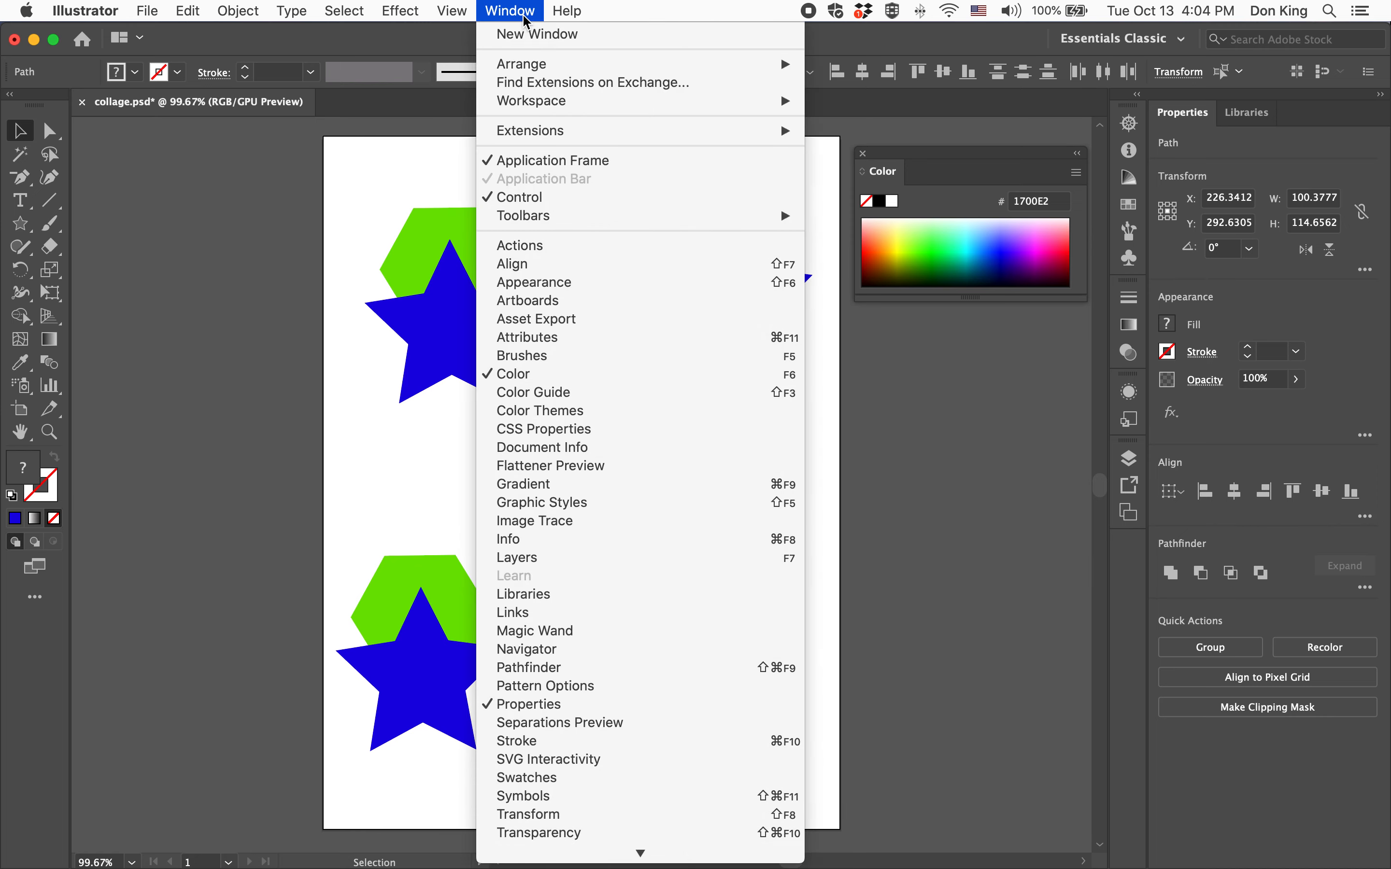
pyautogui.click(567, 667)
pyautogui.moveTo(862, 118); pyautogui.dragTo(1003, 332)
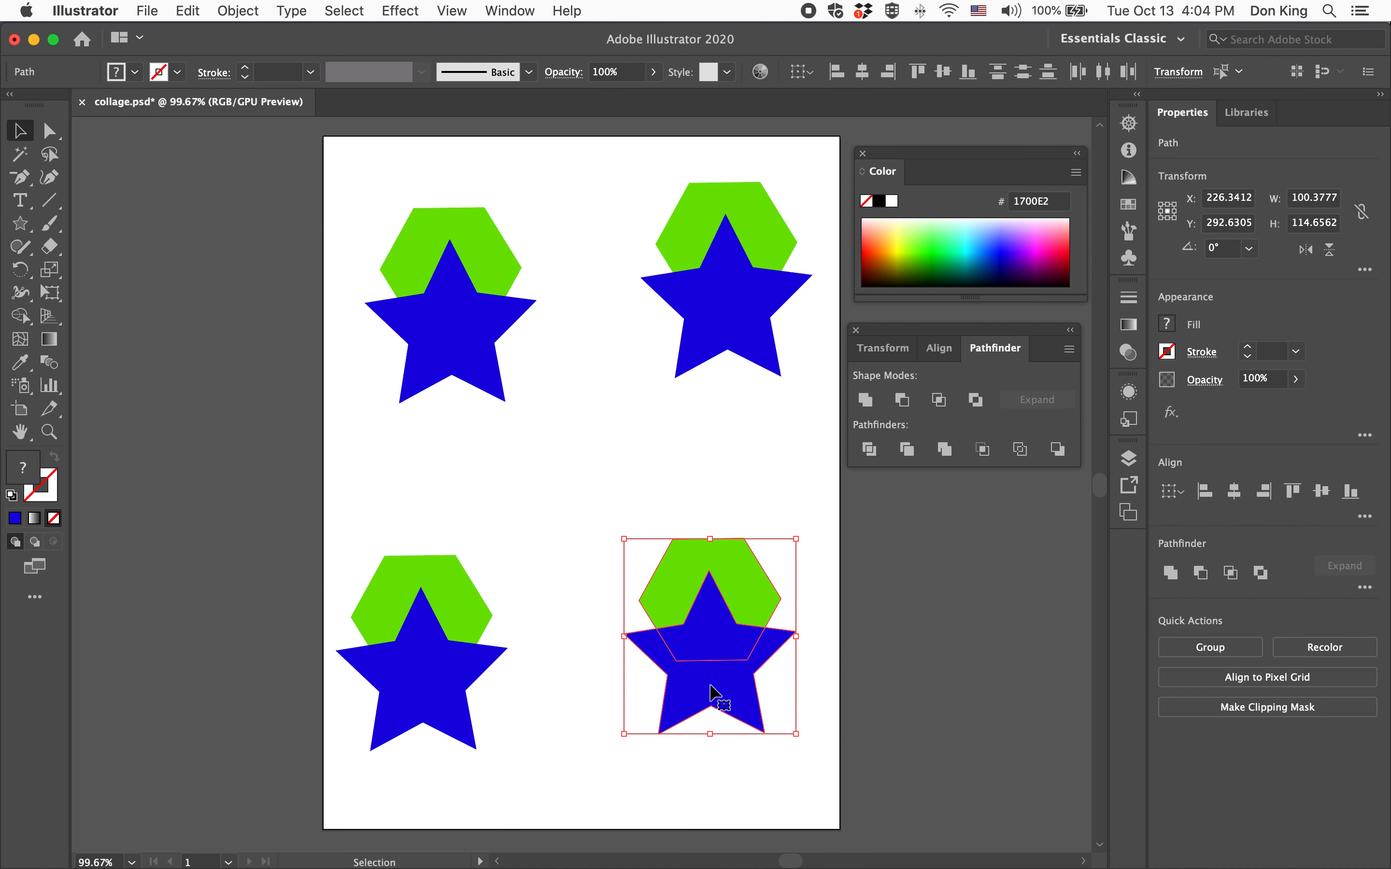
pyautogui.click(865, 399)
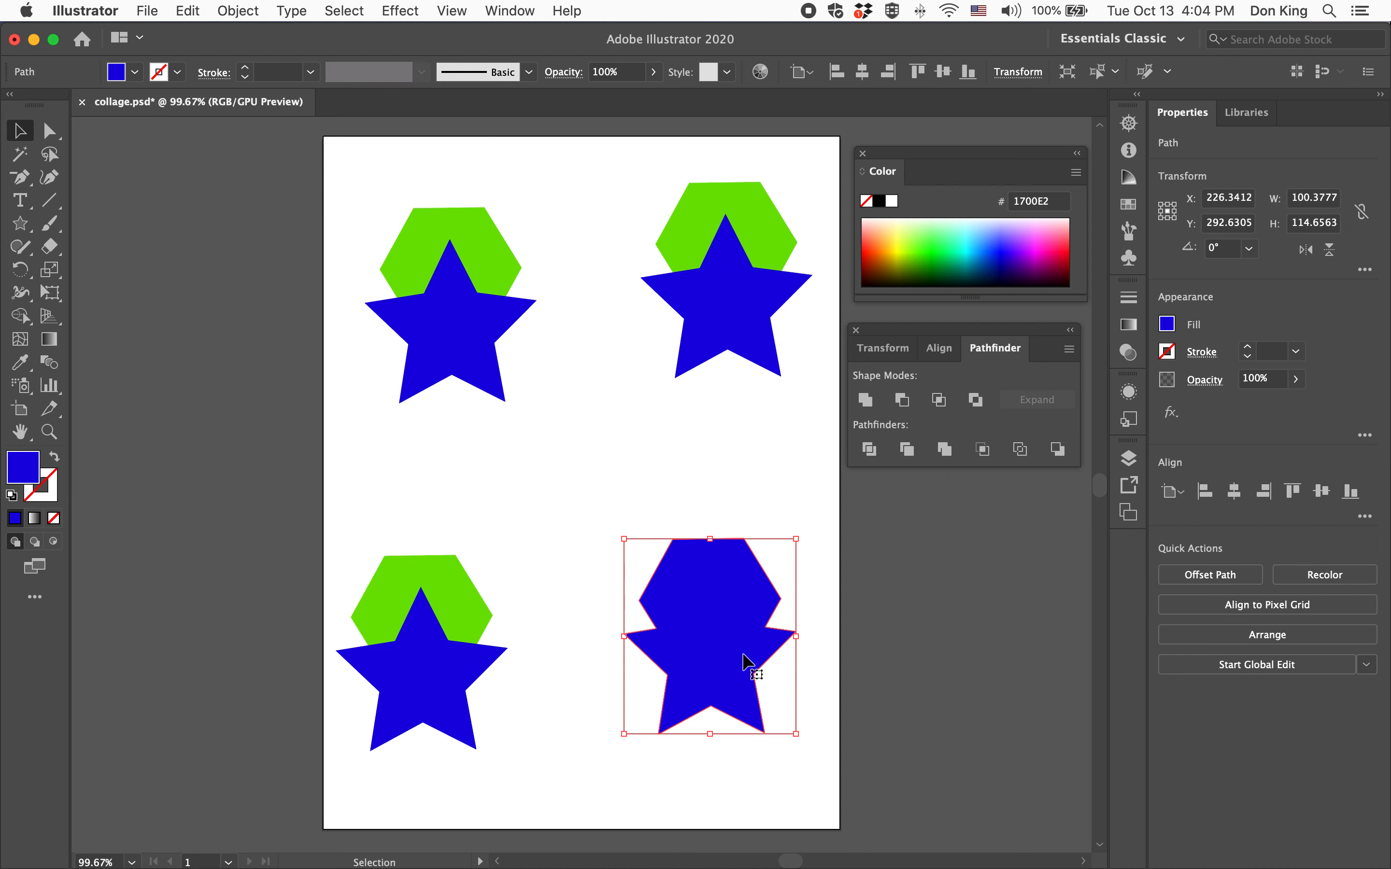
# Subtract the star from the hexagon in the lower-left pair with Minus Front
pyautogui.moveTo(350, 506); pyautogui.dragTo(458, 716)
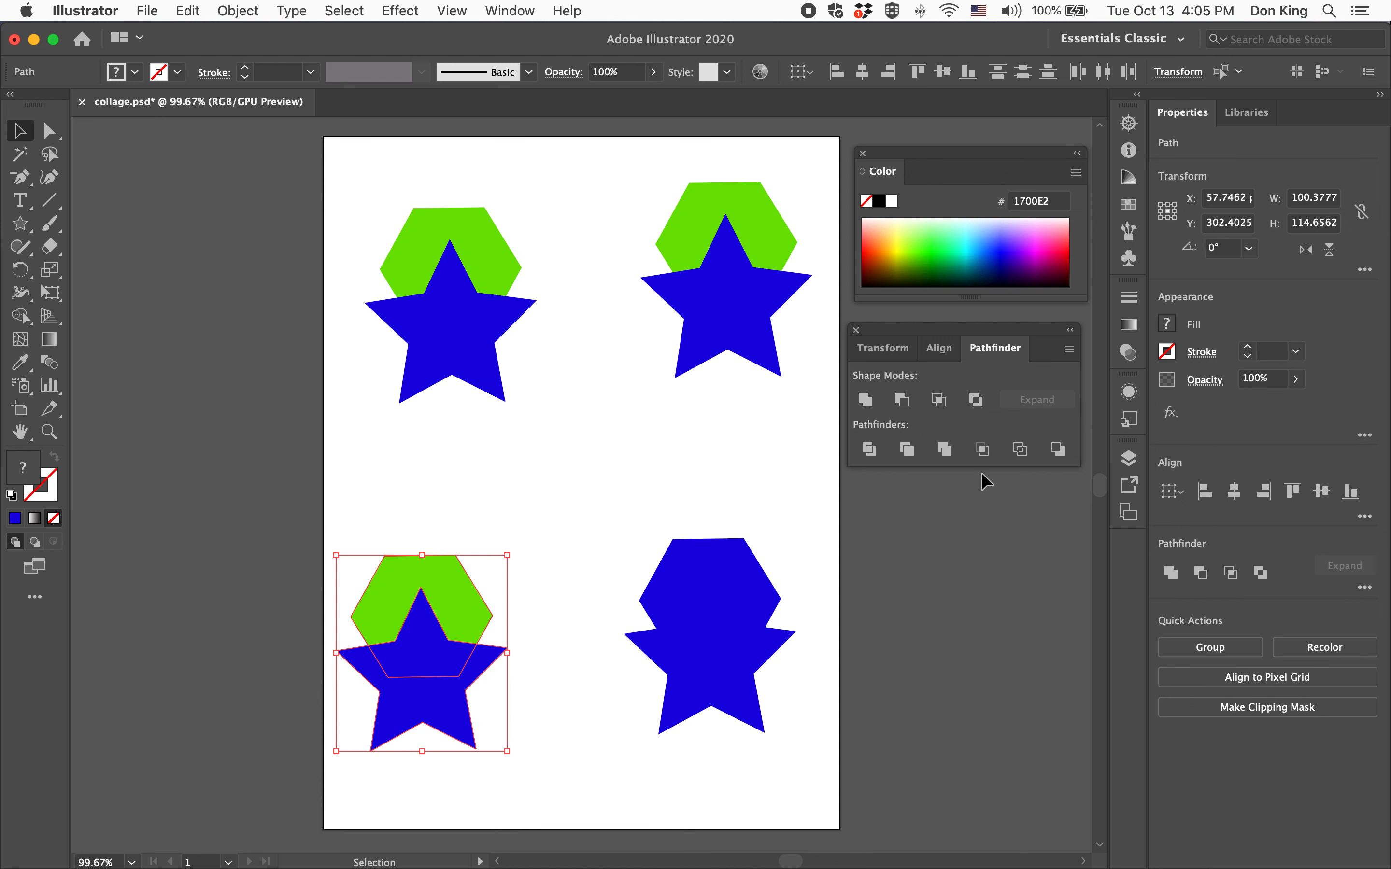
pyautogui.click(902, 401)
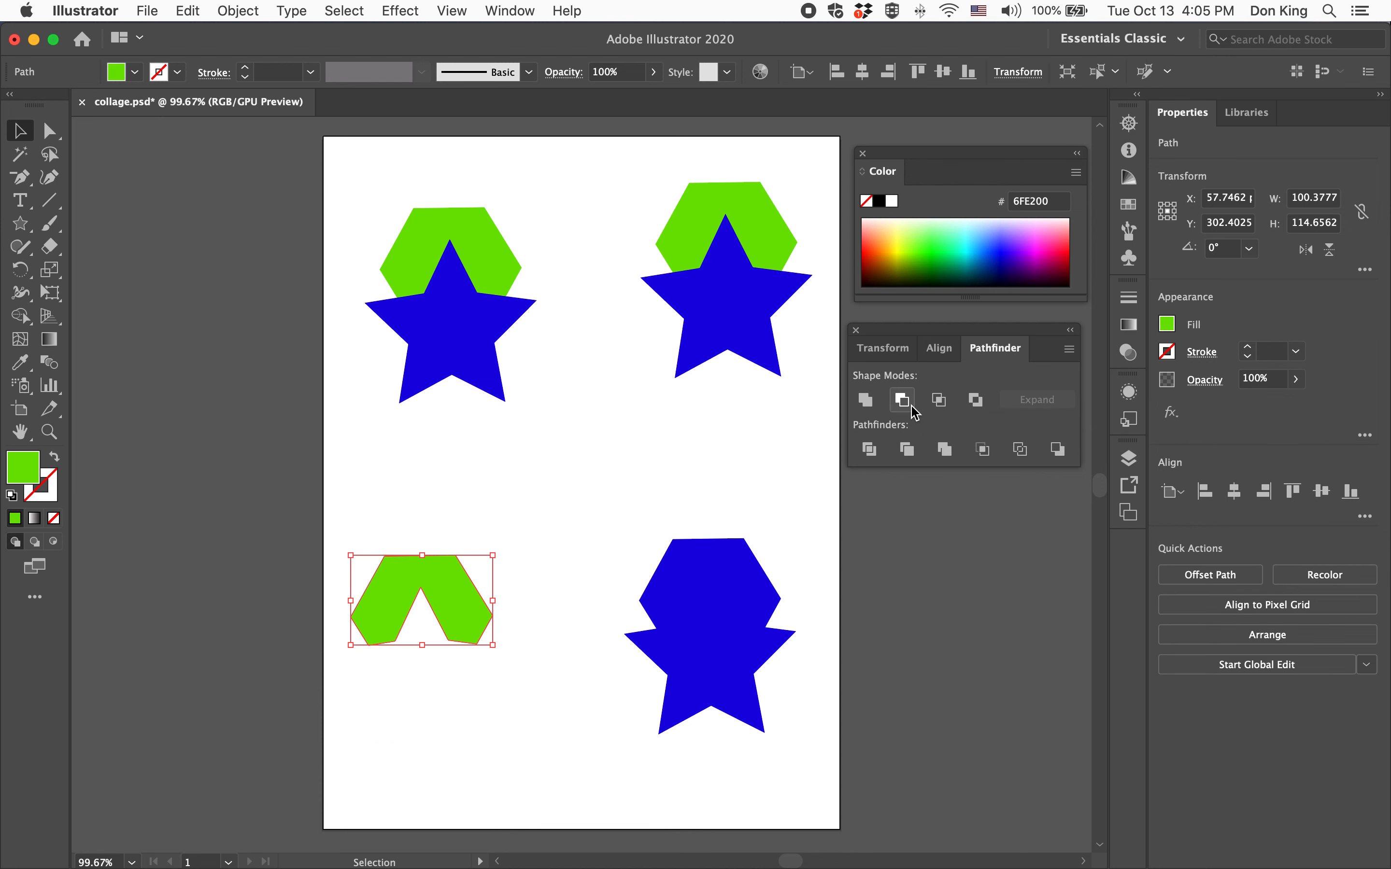
pyautogui.click(942, 626)
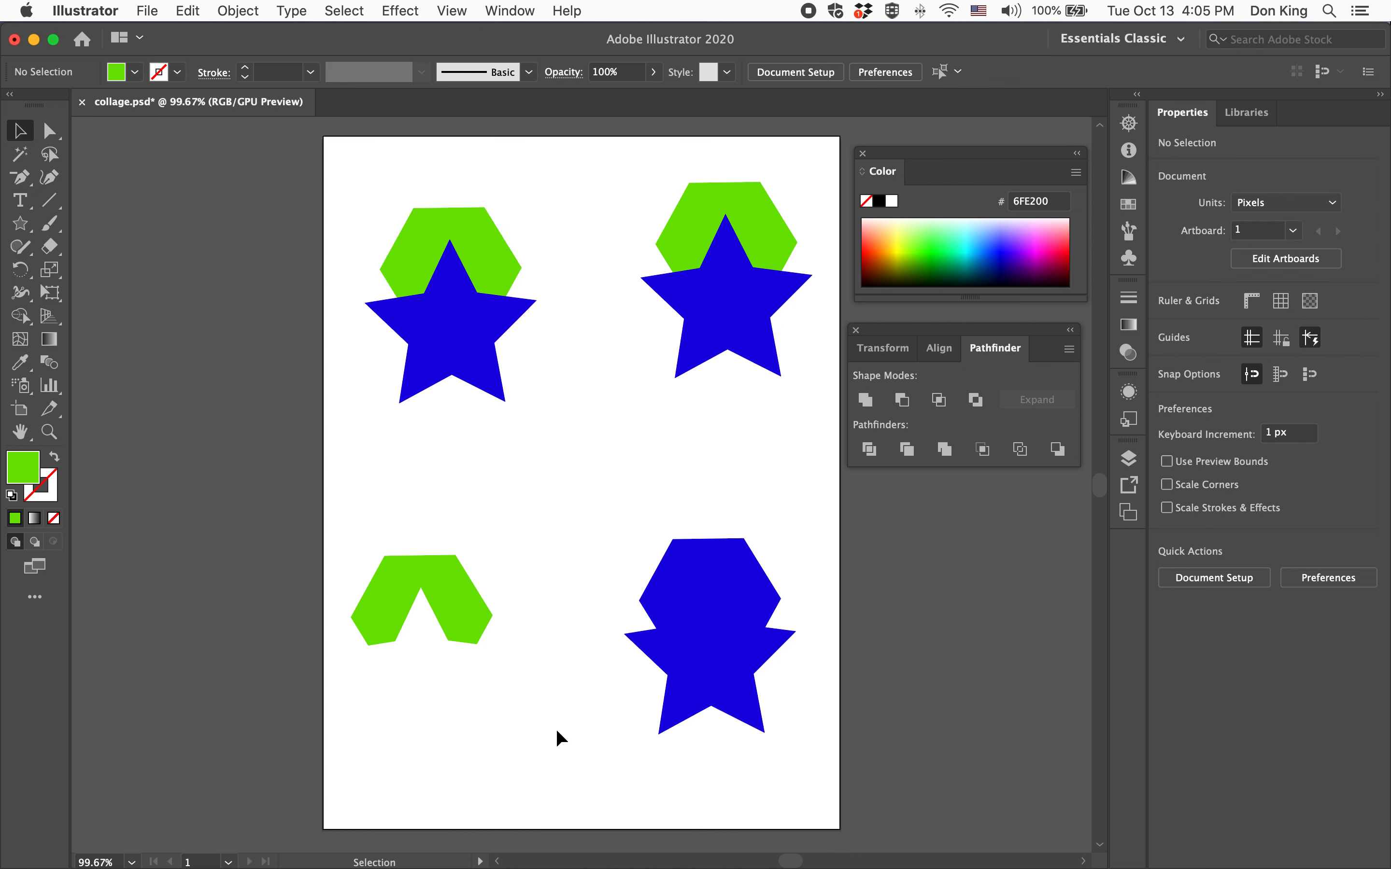
# Intersect the upper-left hexagon and star, and exclude the overlapping area of the upper-right pair
pyautogui.moveTo(390, 224); pyautogui.dragTo(387, 204)
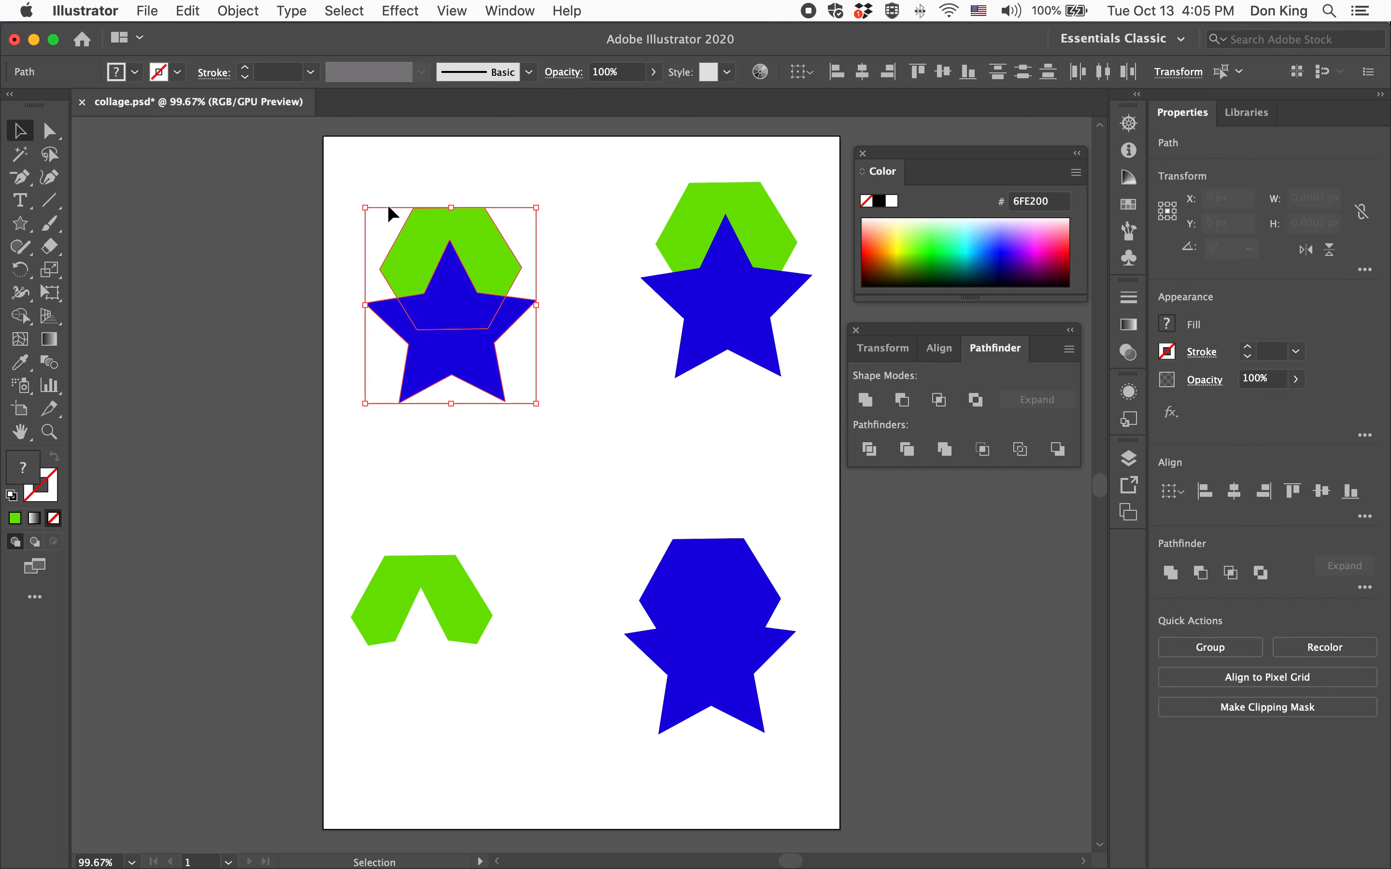
pyautogui.click(938, 401)
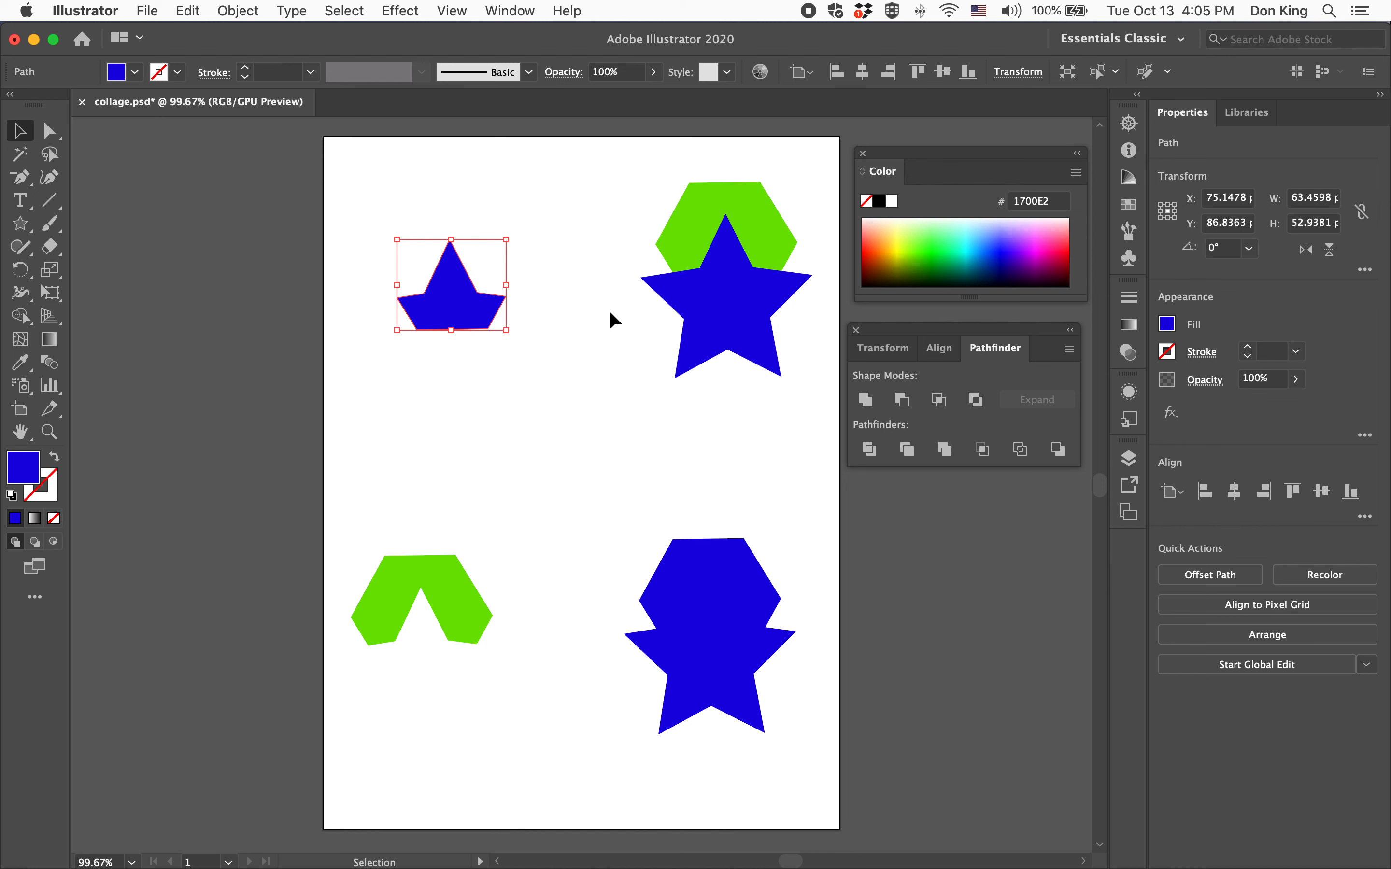
pyautogui.moveTo(622, 174); pyautogui.dragTo(741, 426)
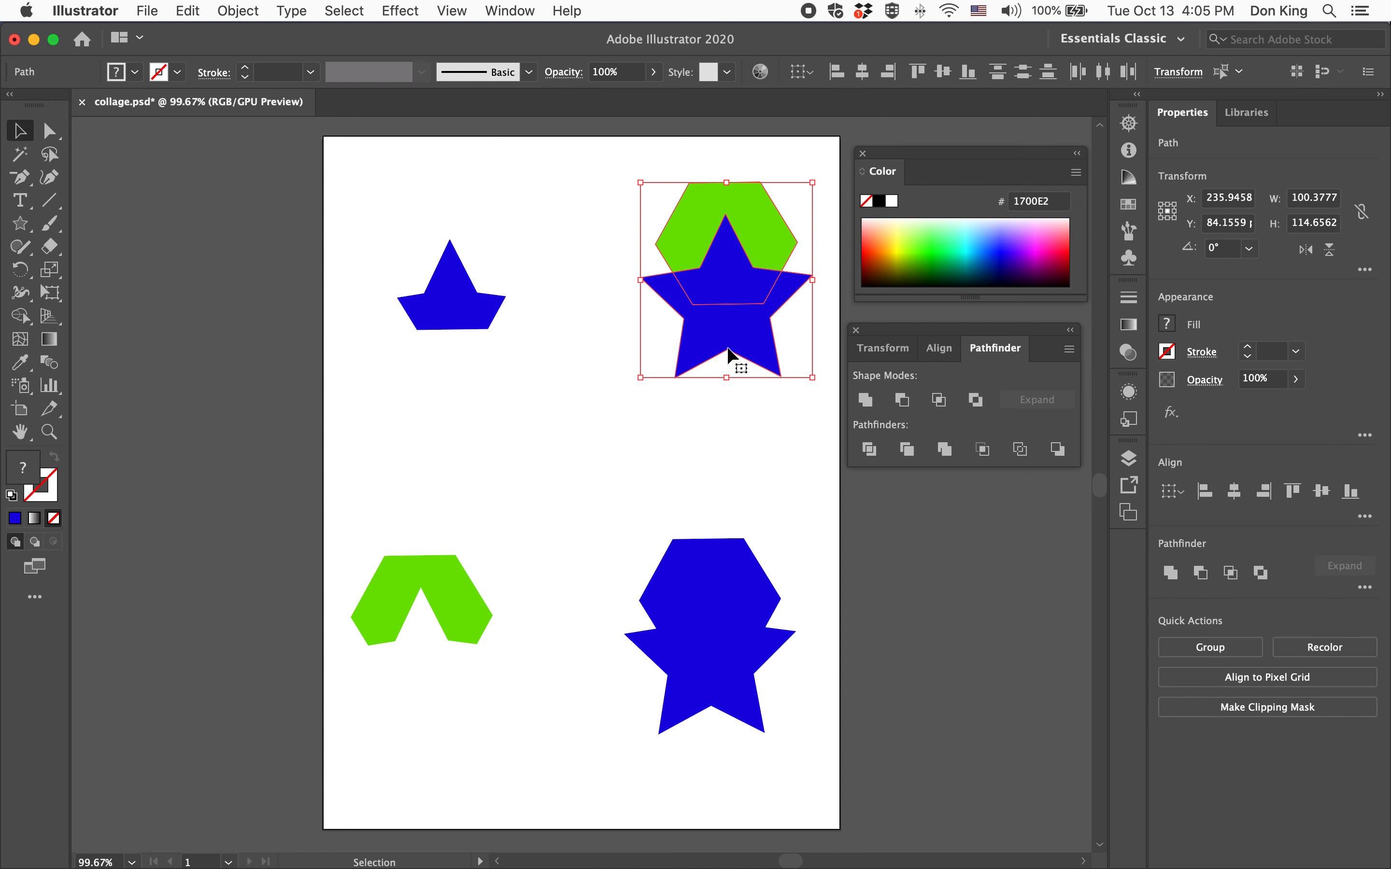
pyautogui.click(976, 400)
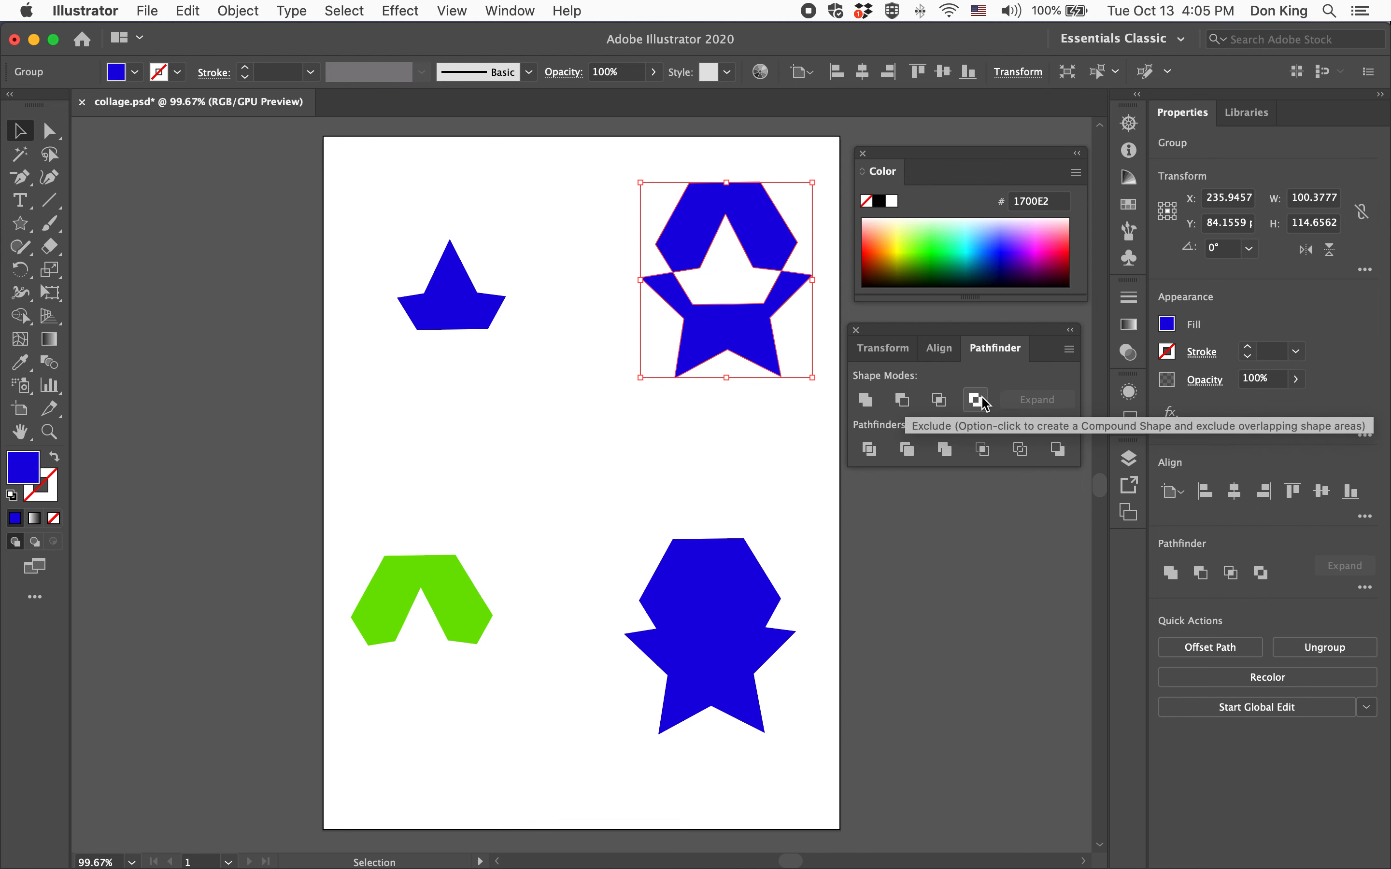
pyautogui.click(679, 421)
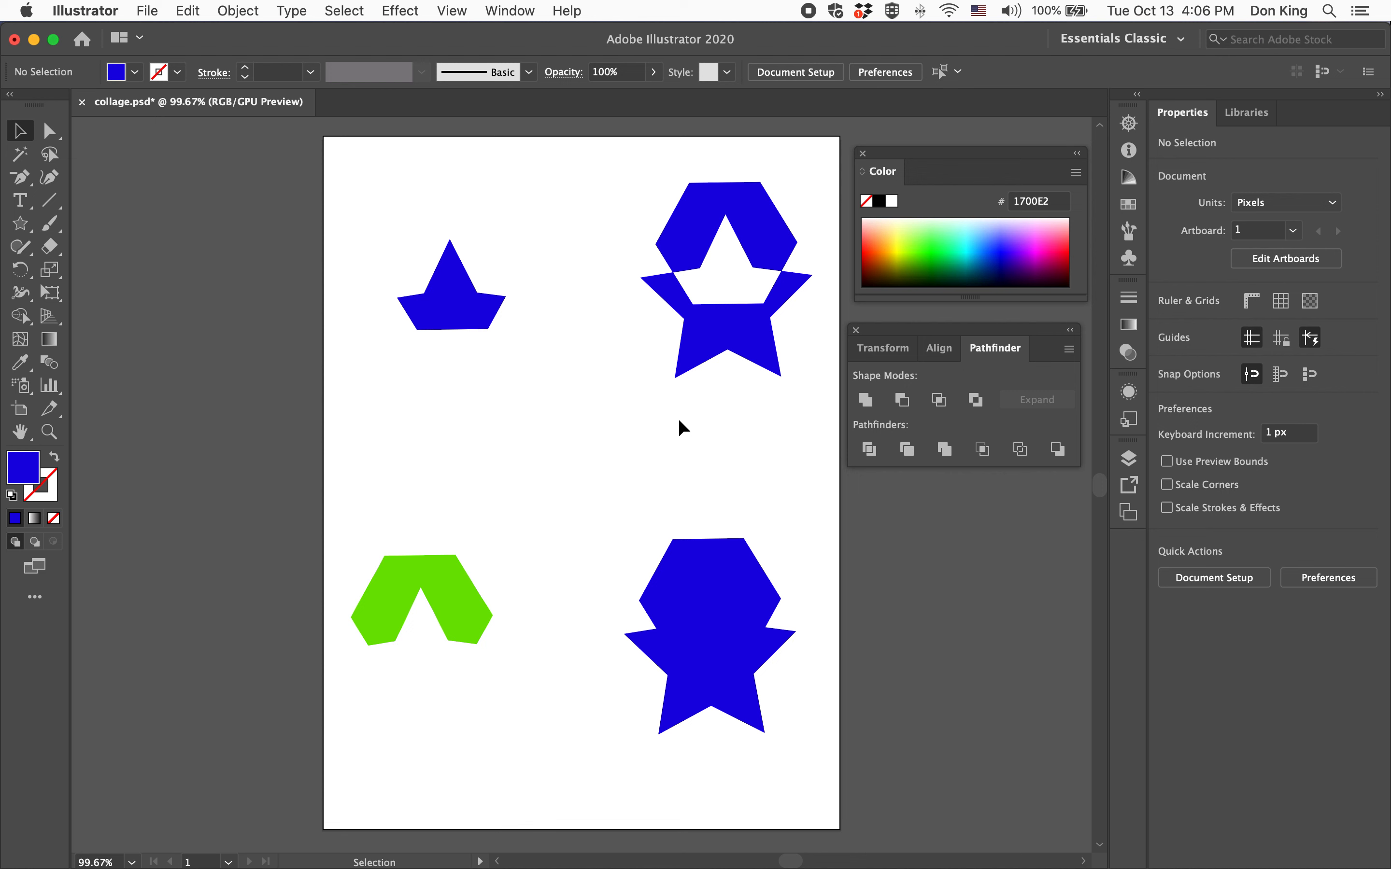
# Move the small intersected shape onto the top of the lower-left green shape and unite them
pyautogui.moveTo(445, 301); pyautogui.dragTo(415, 535)
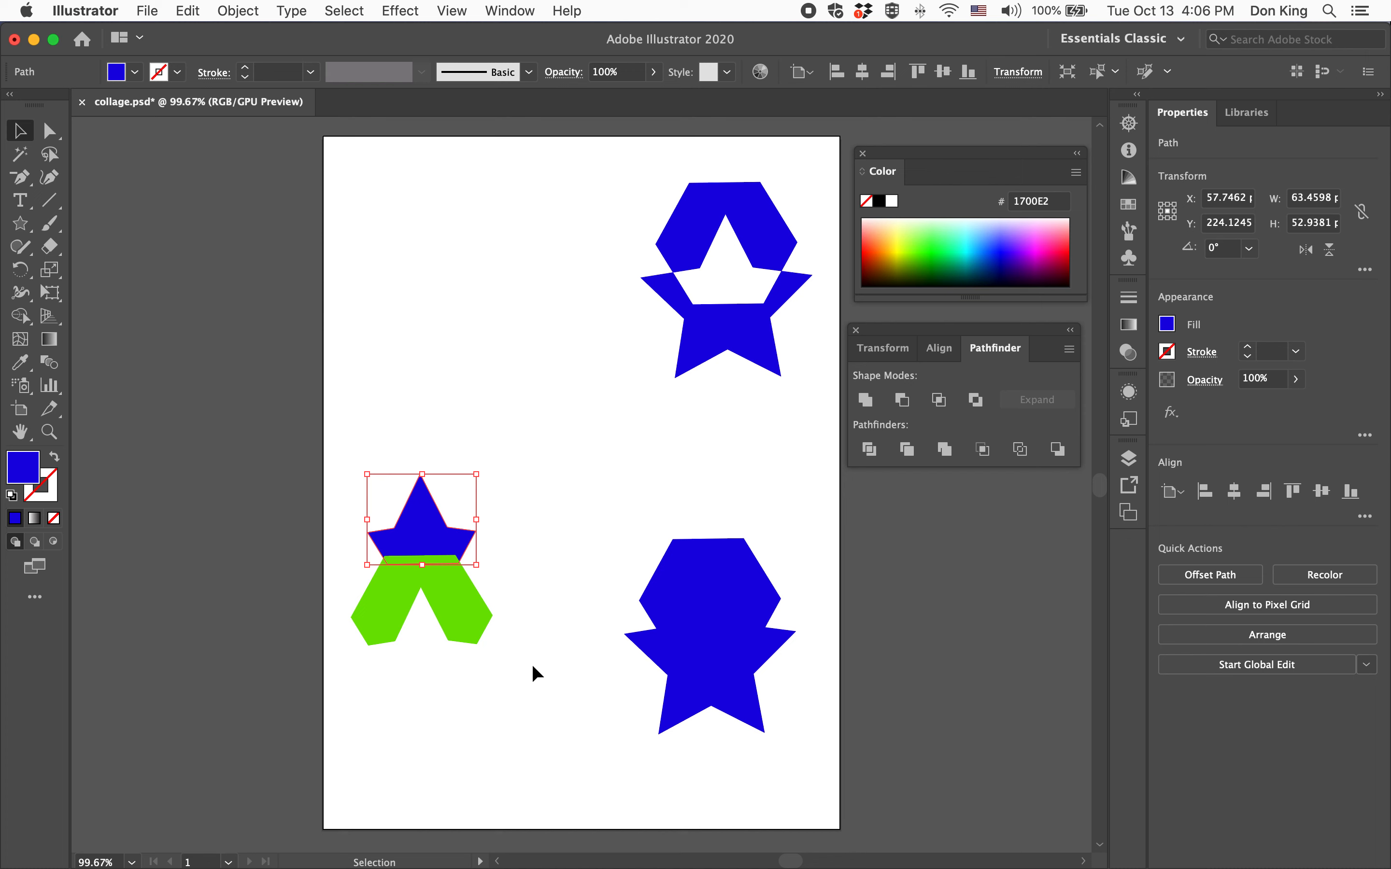
pyautogui.moveTo(278, 378); pyautogui.dragTo(278, 378)
pyautogui.click(865, 399)
pyautogui.click(513, 357)
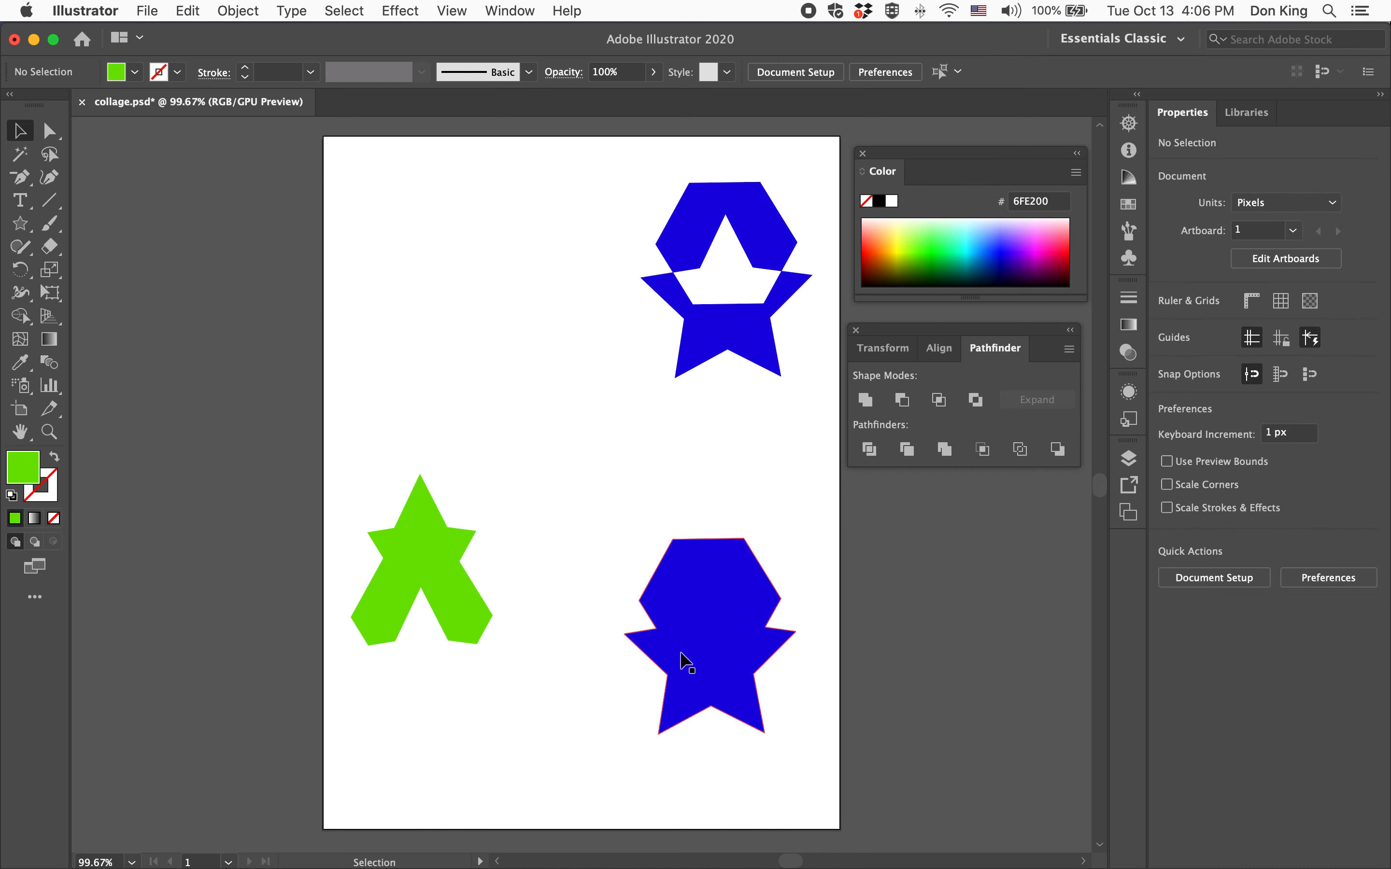
# Move the united blue hexagon-star beneath the green shape and unite the two into one compound shape
pyautogui.moveTo(702, 611); pyautogui.dragTo(415, 685)
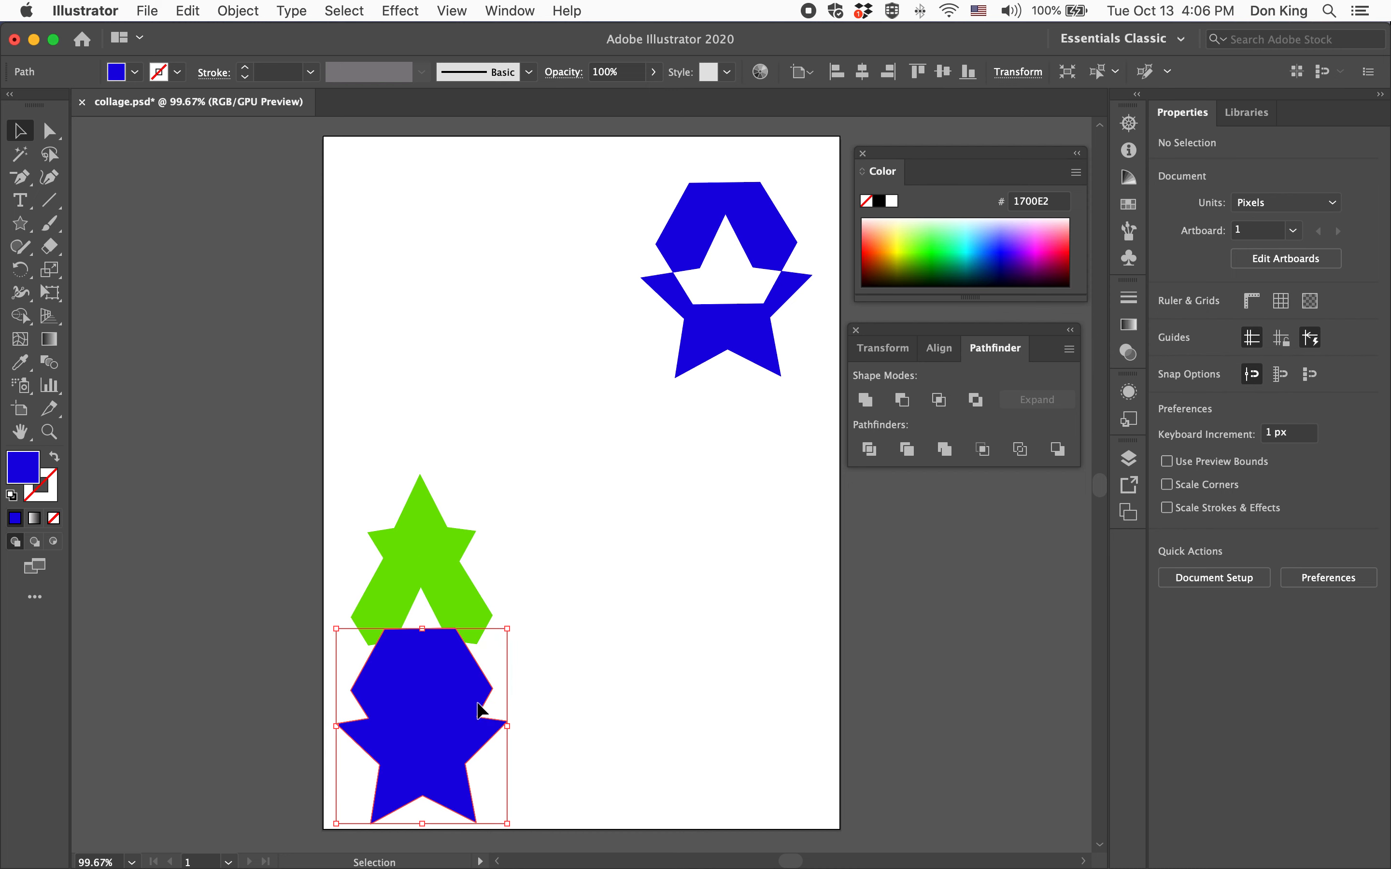
pyautogui.keyDown('shift'); pyautogui.click(436, 578); pyautogui.keyUp('shift')
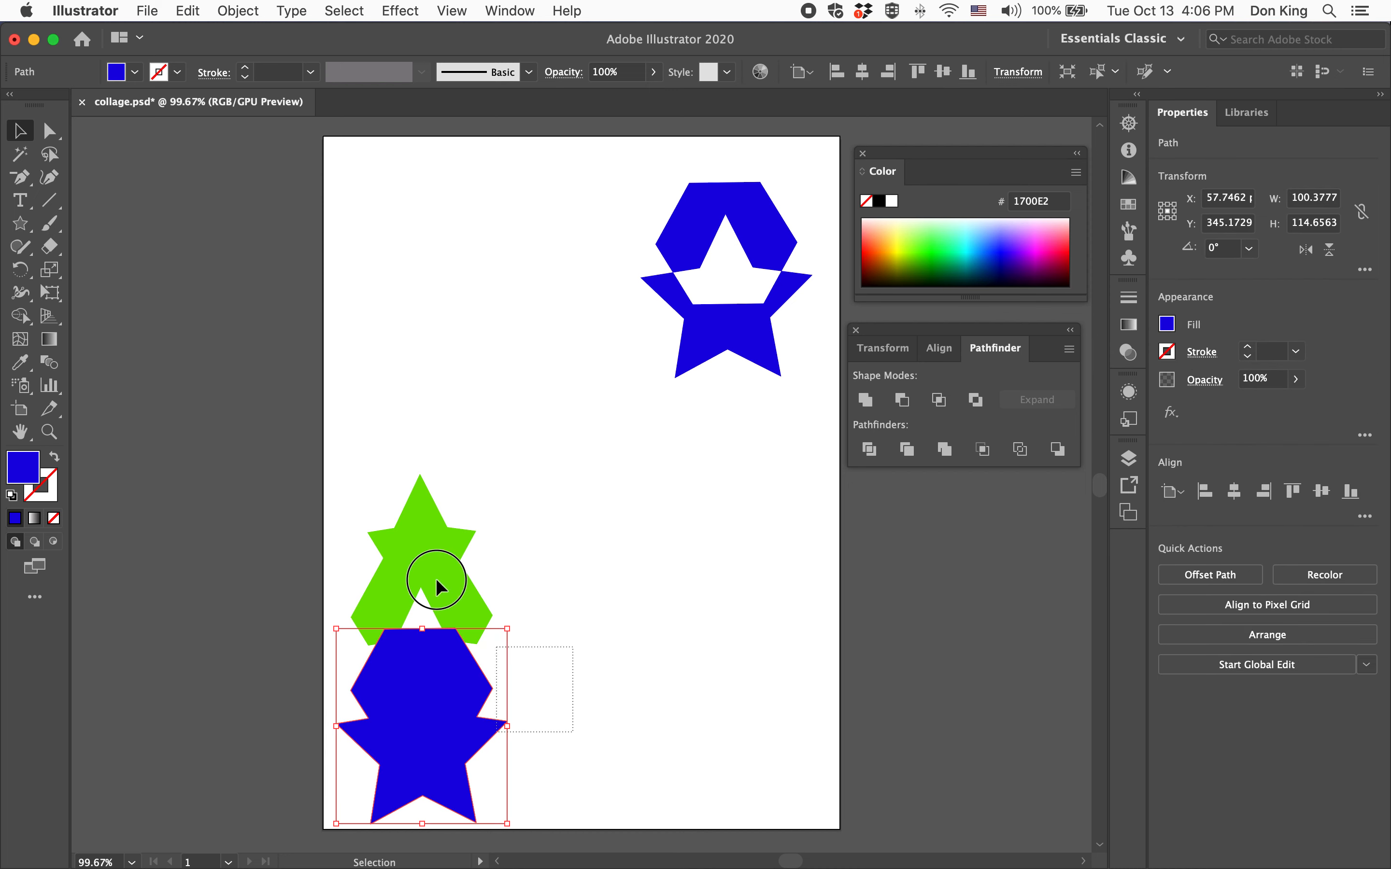
pyautogui.click(865, 400)
# Move the combined shape up to the upper left of the artboard
pyautogui.moveTo(424, 689); pyautogui.dragTo(447, 416)
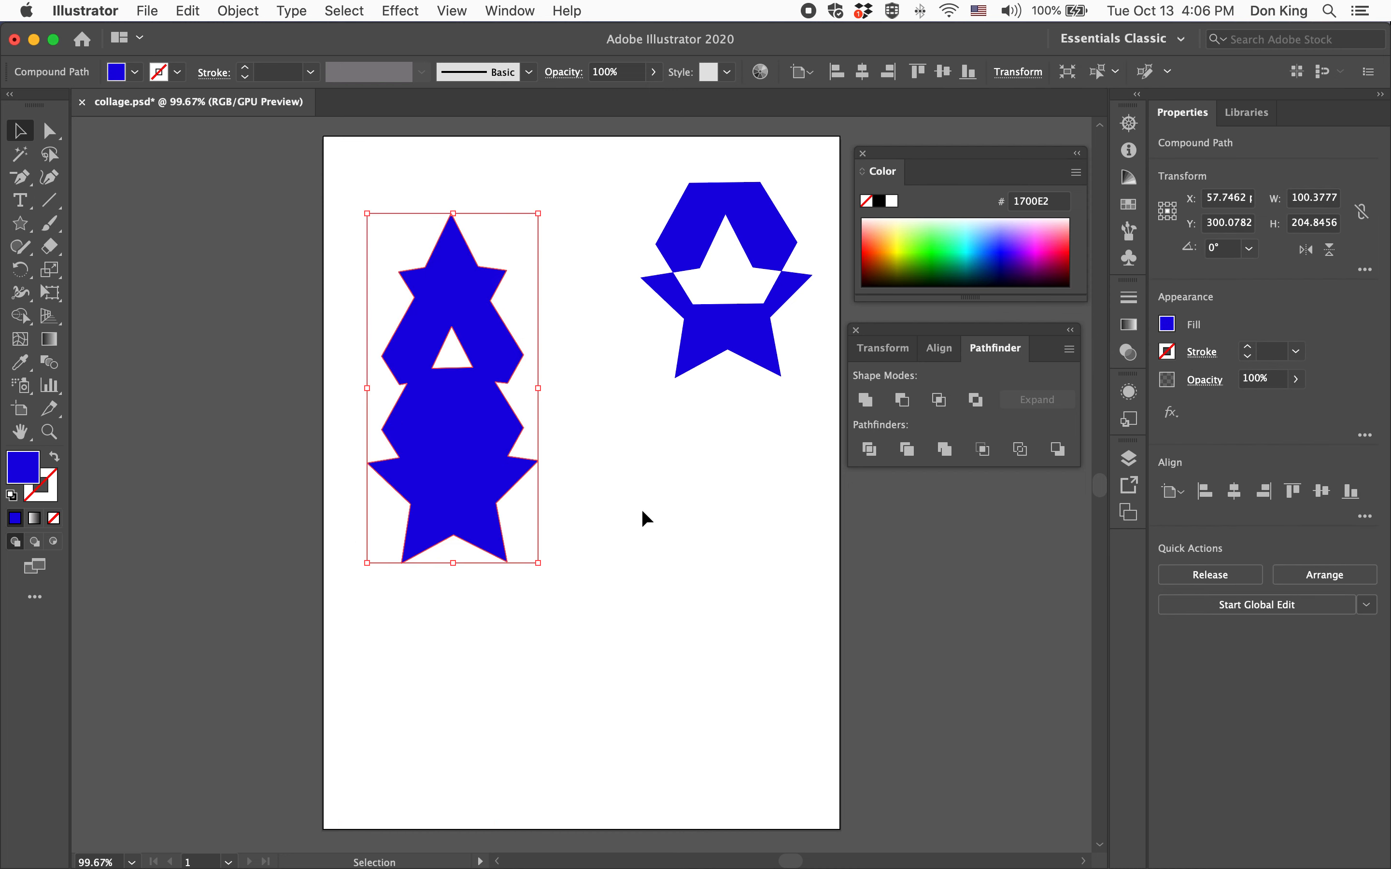
pyautogui.click(648, 522)
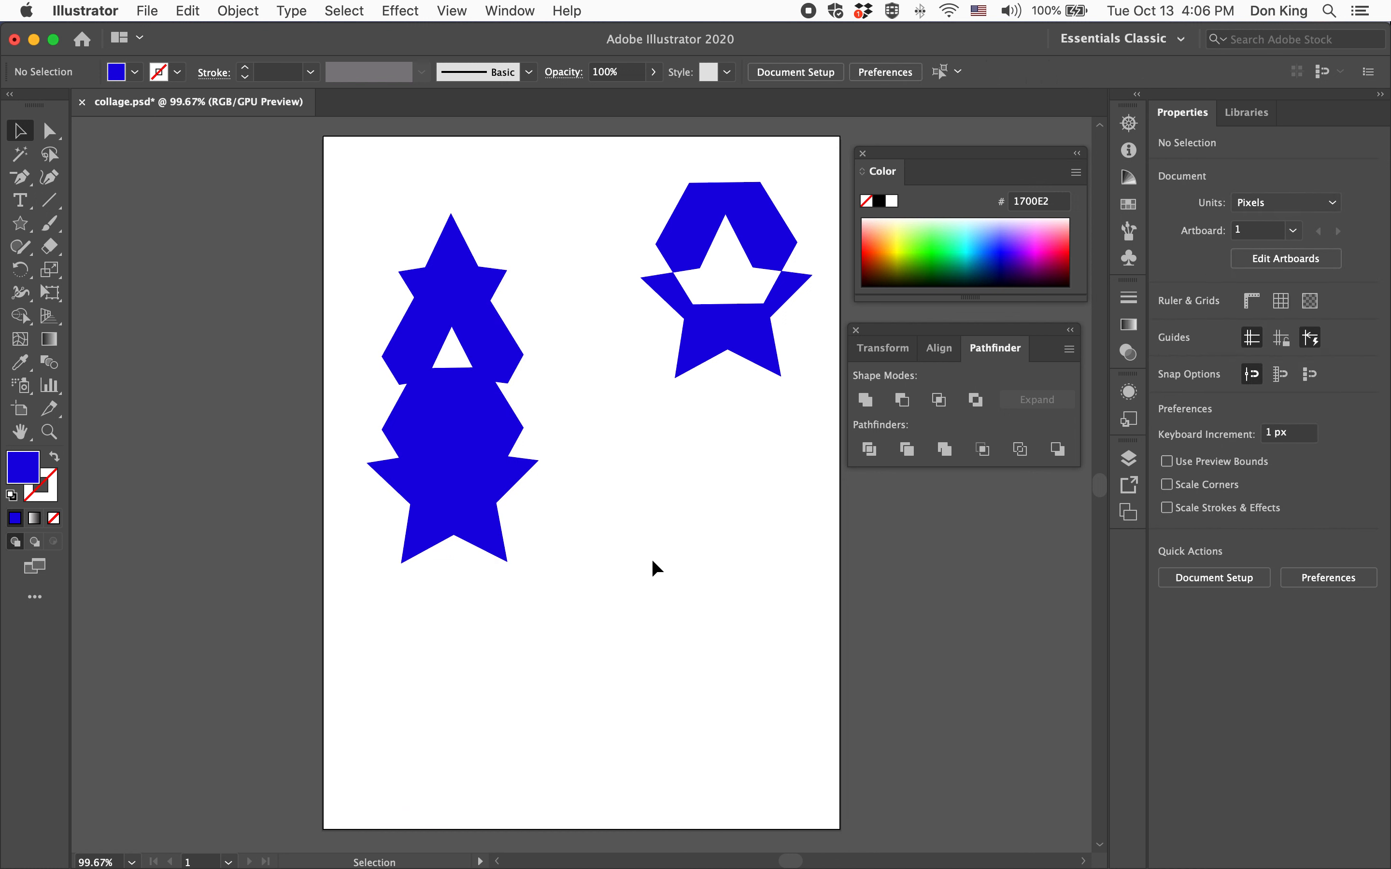